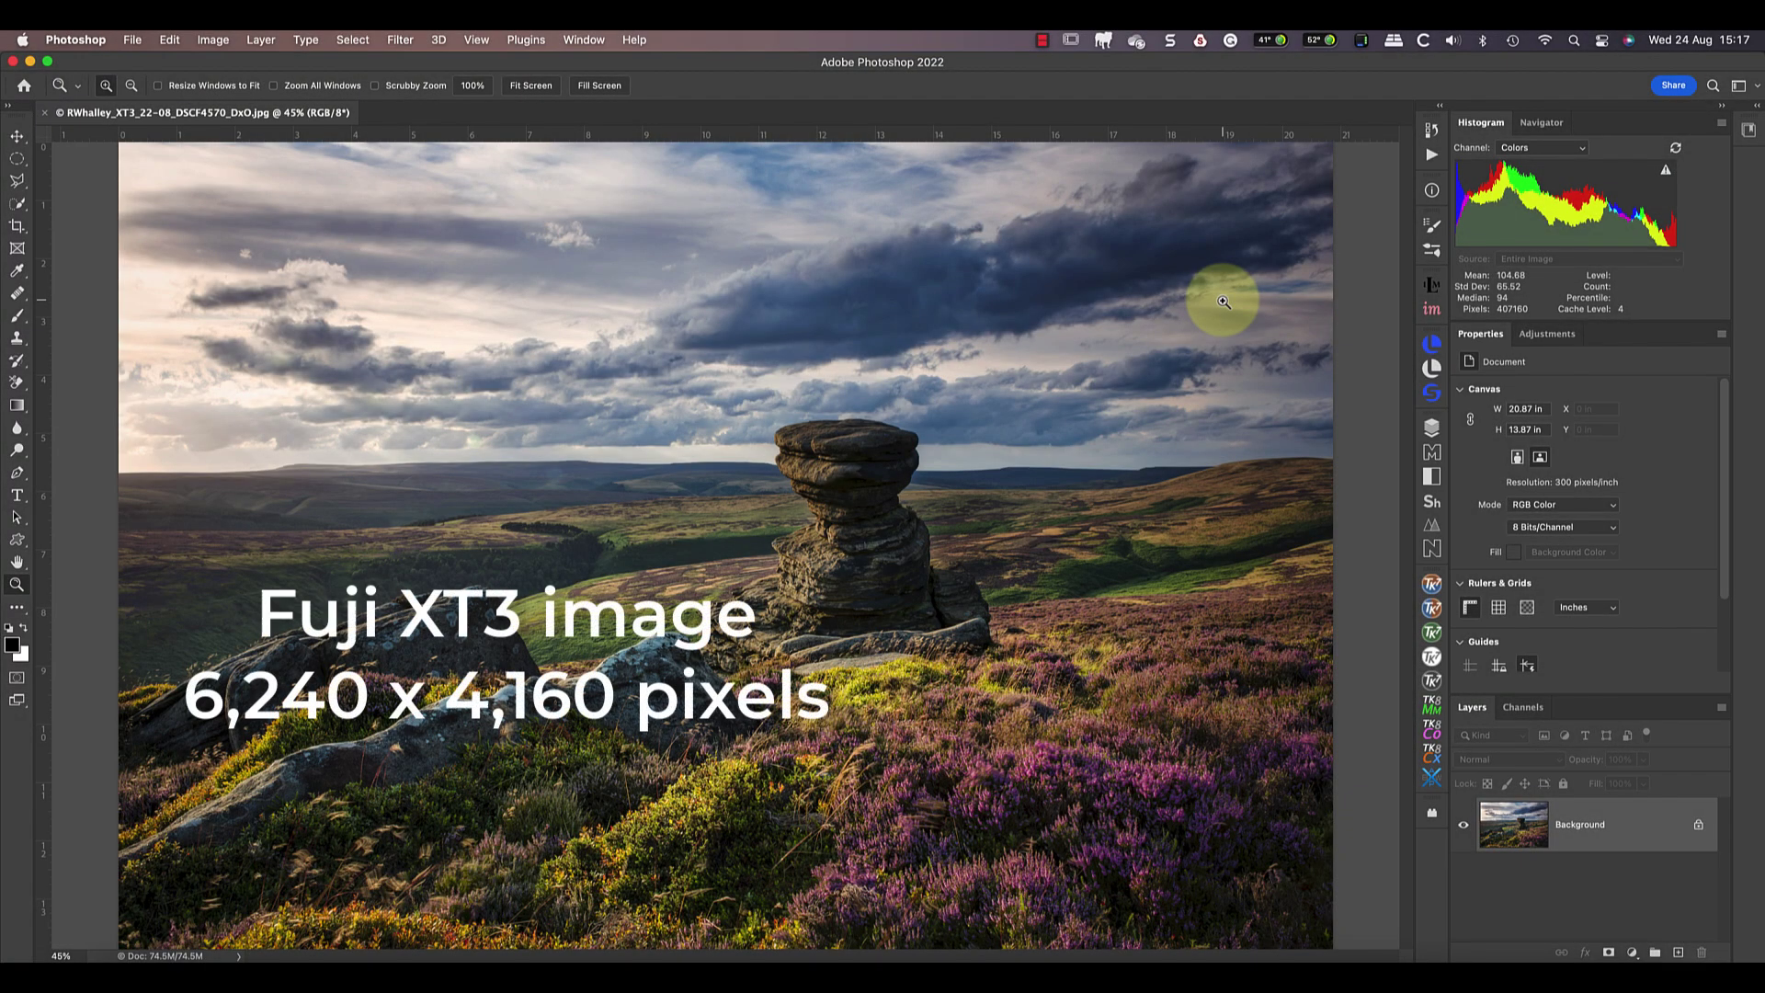
Resize the landscape photo to 2000 px wide (2000 × 1329) with Automatic resampling
left_click(474, 86)
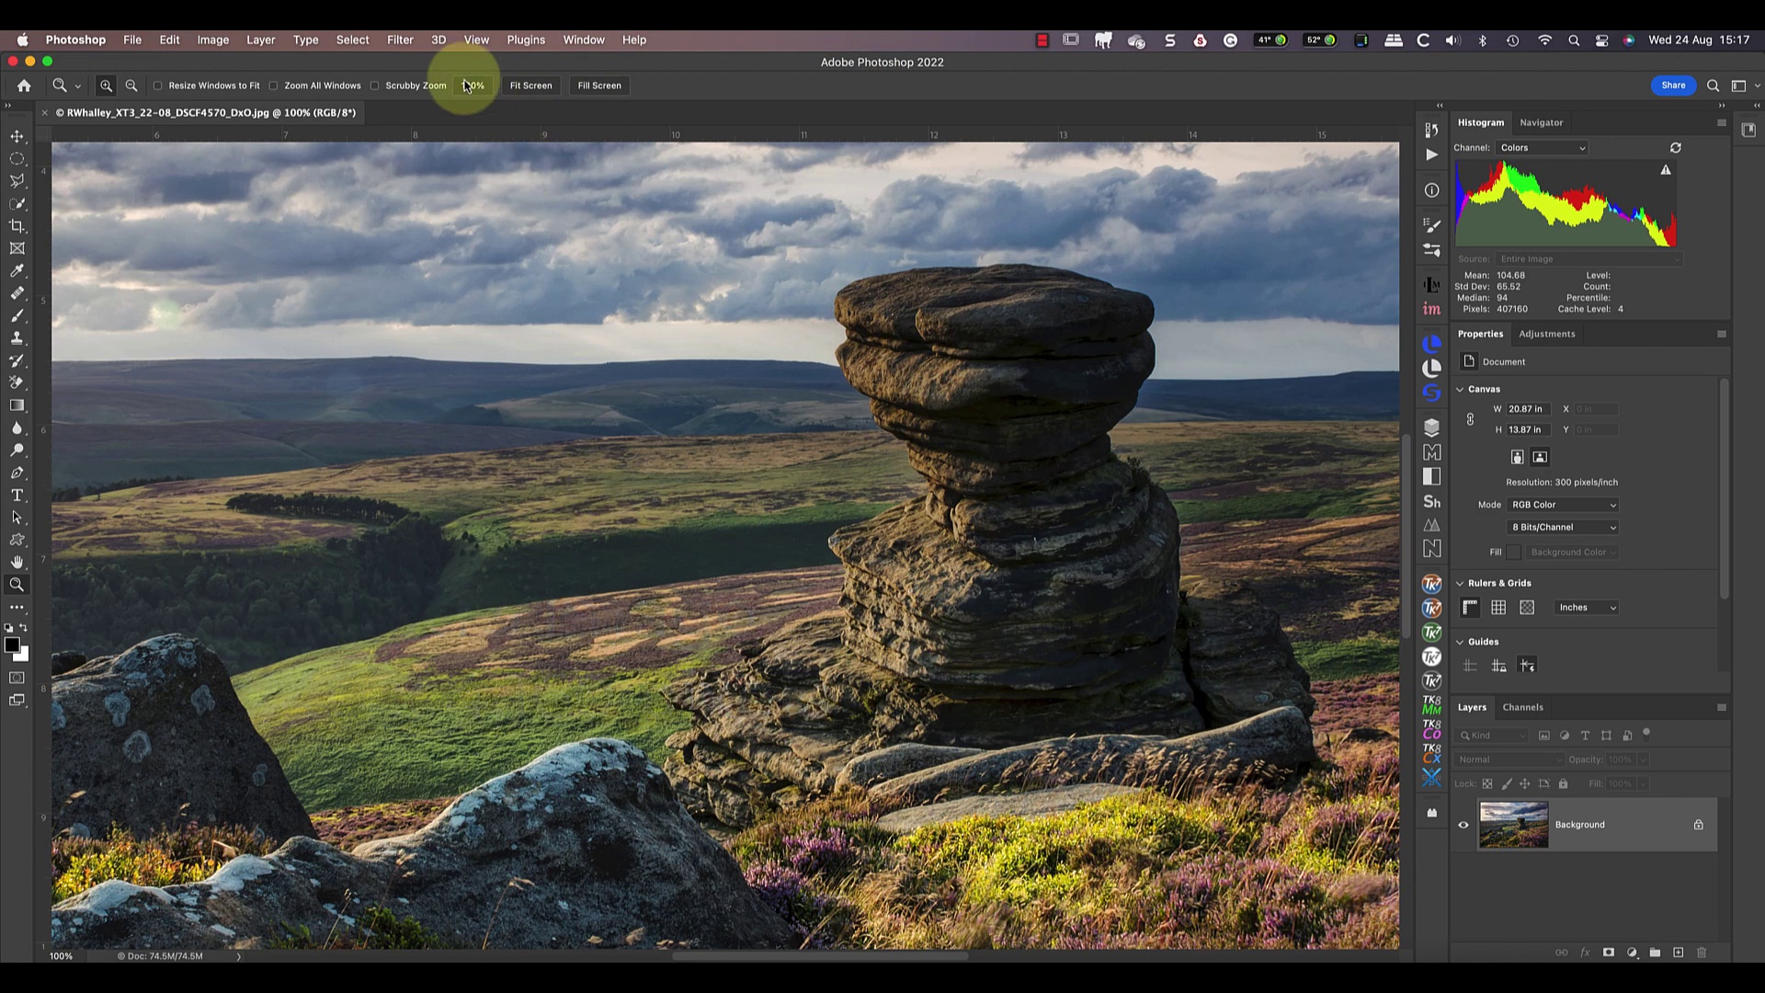
left_click(530, 86)
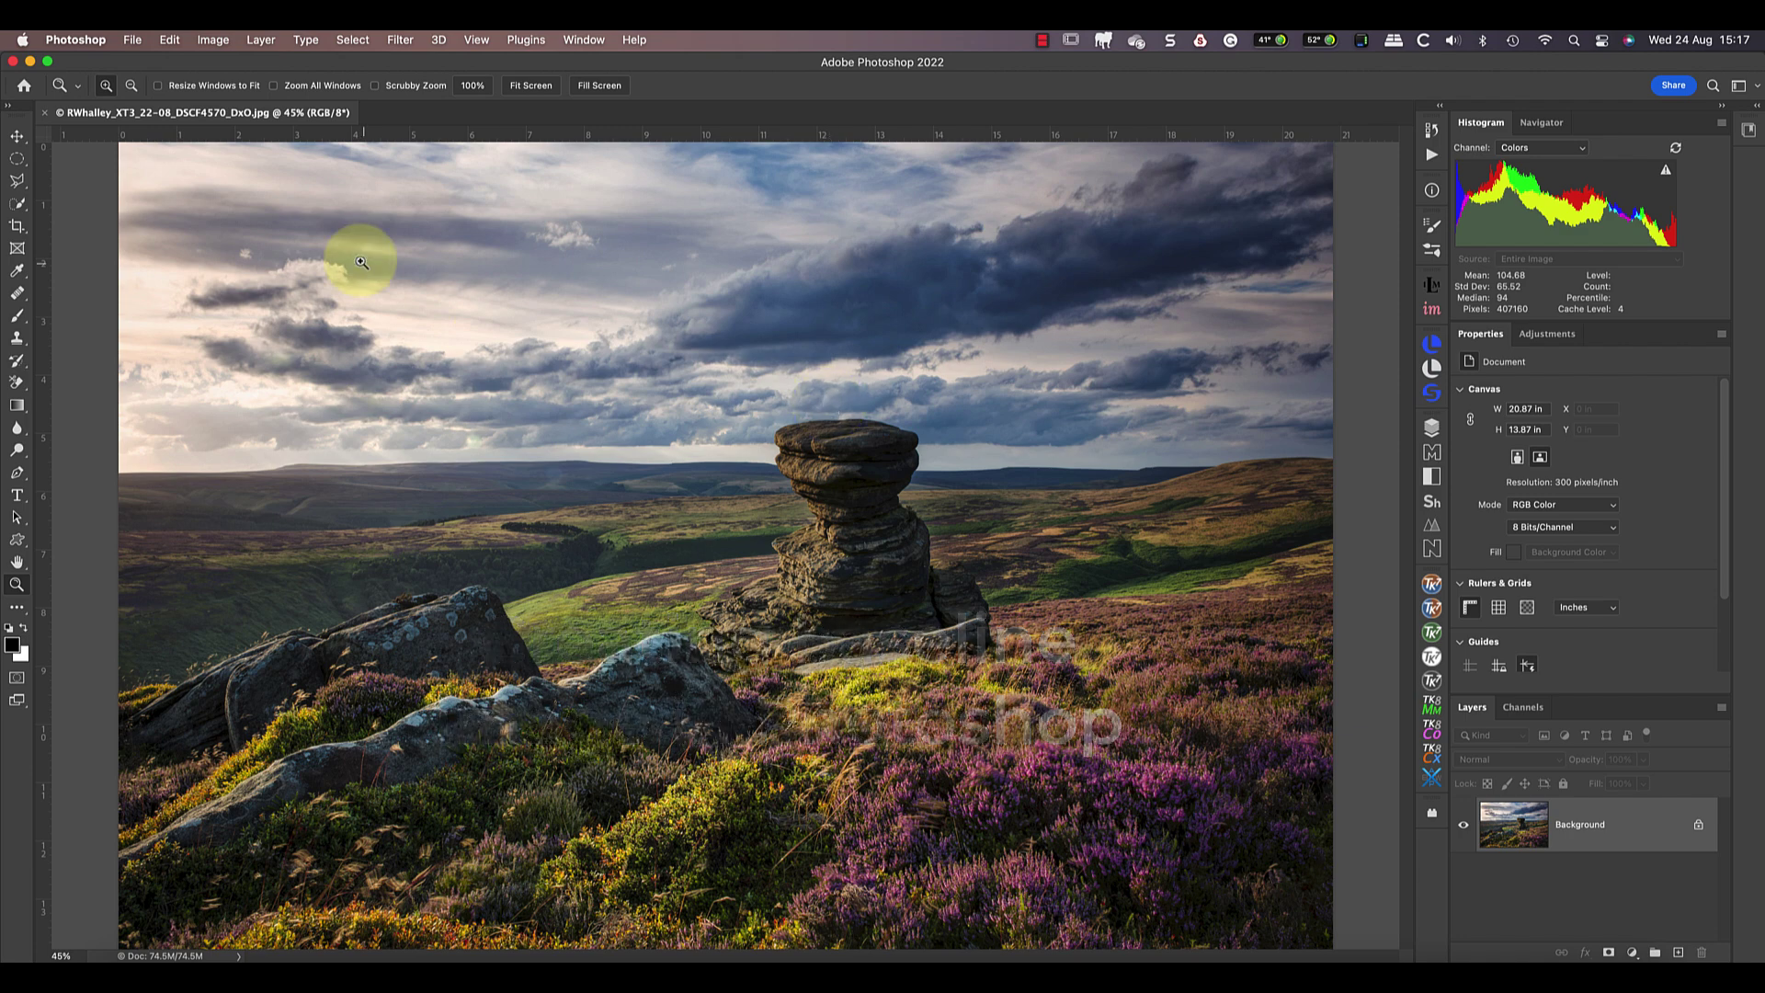
left_click(207, 40)
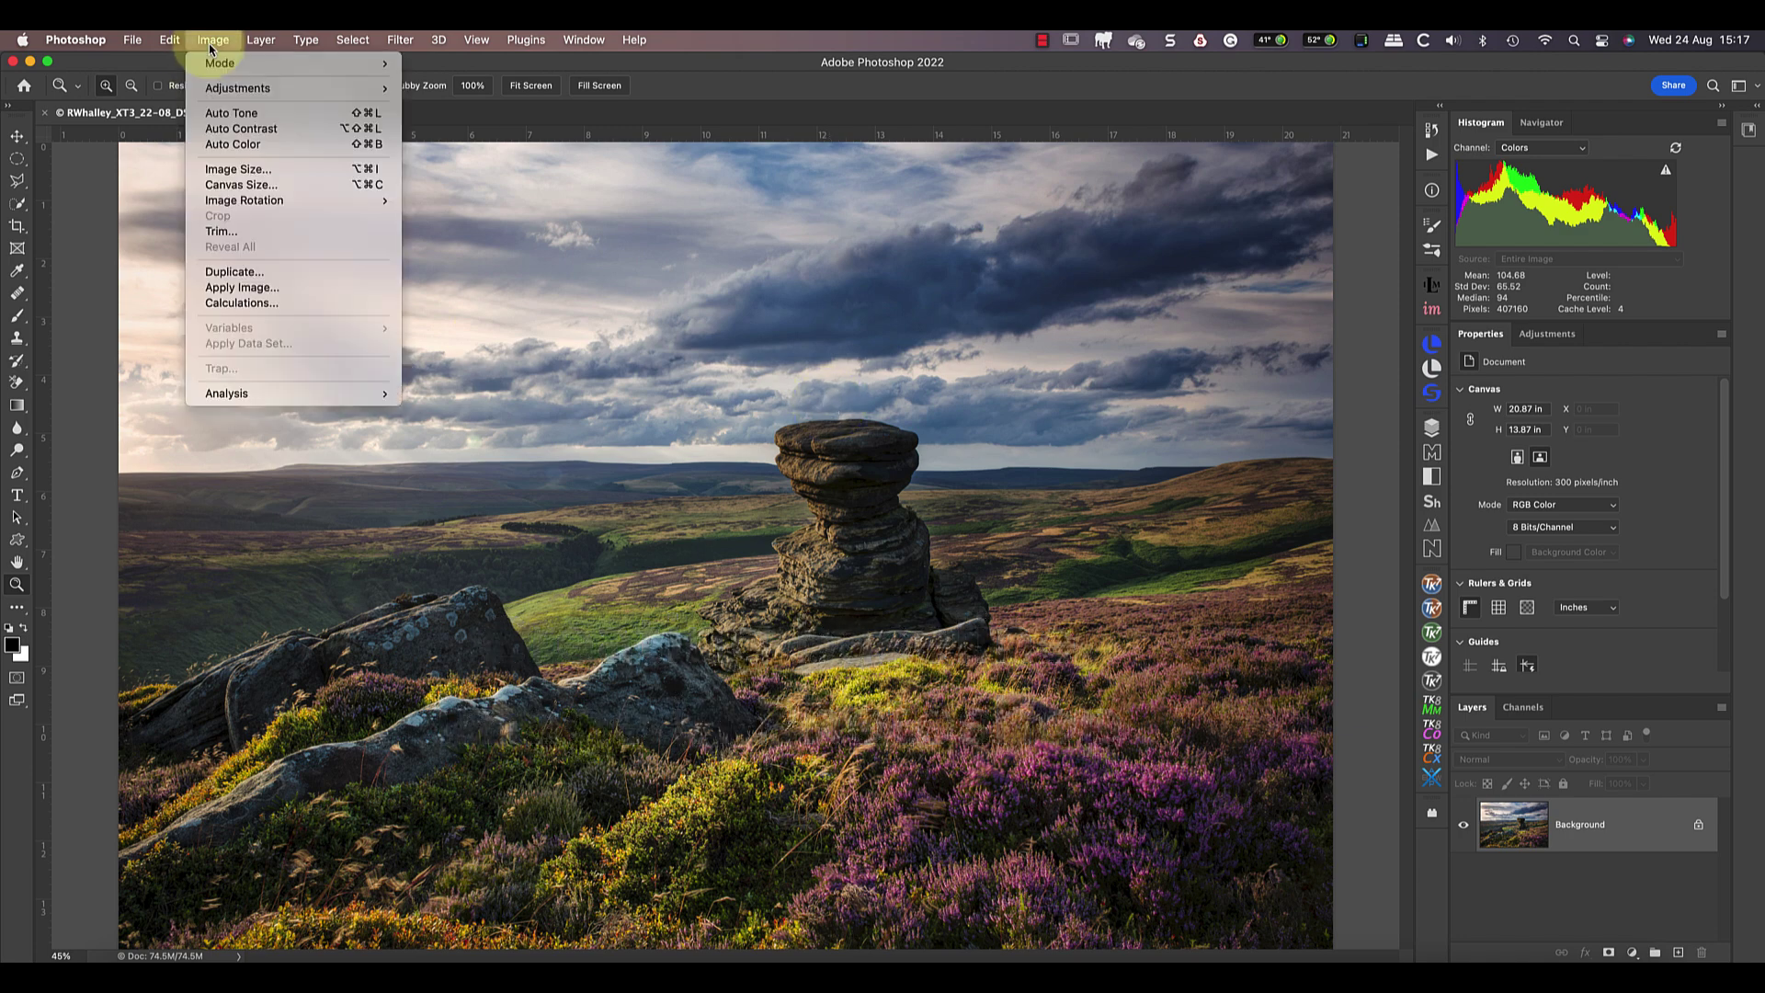
left_click(243, 170)
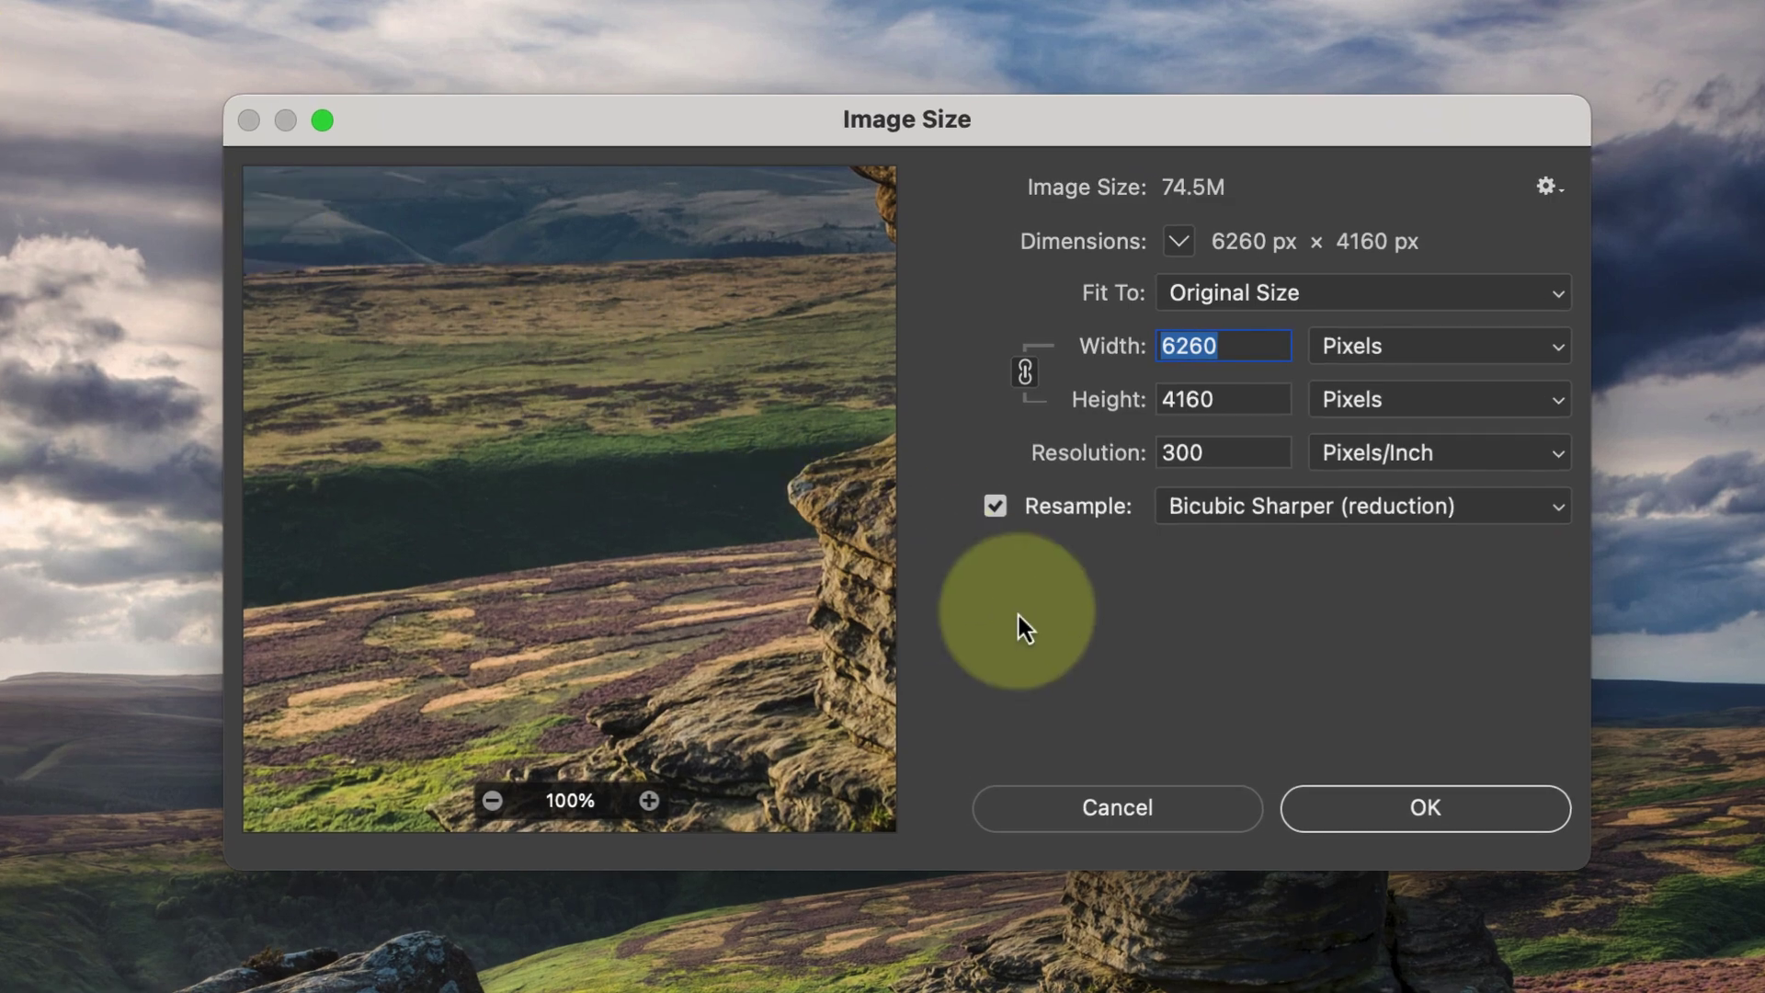
type("2000")
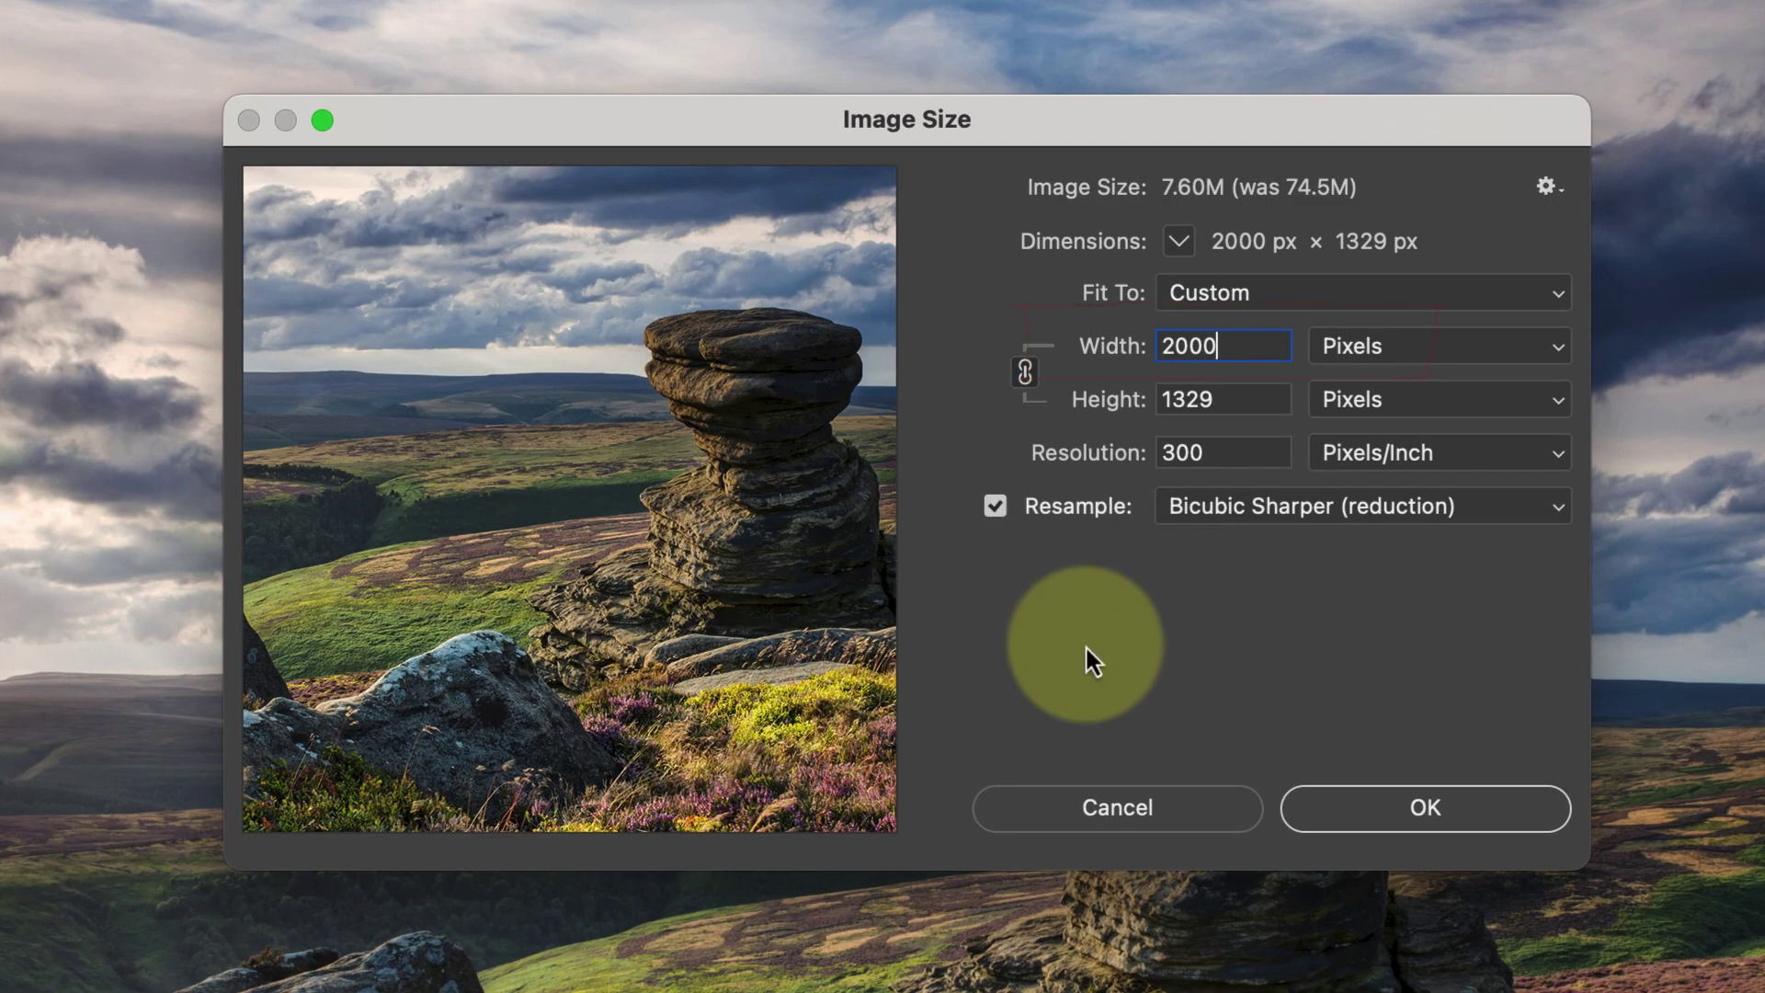
left_click(1472, 508)
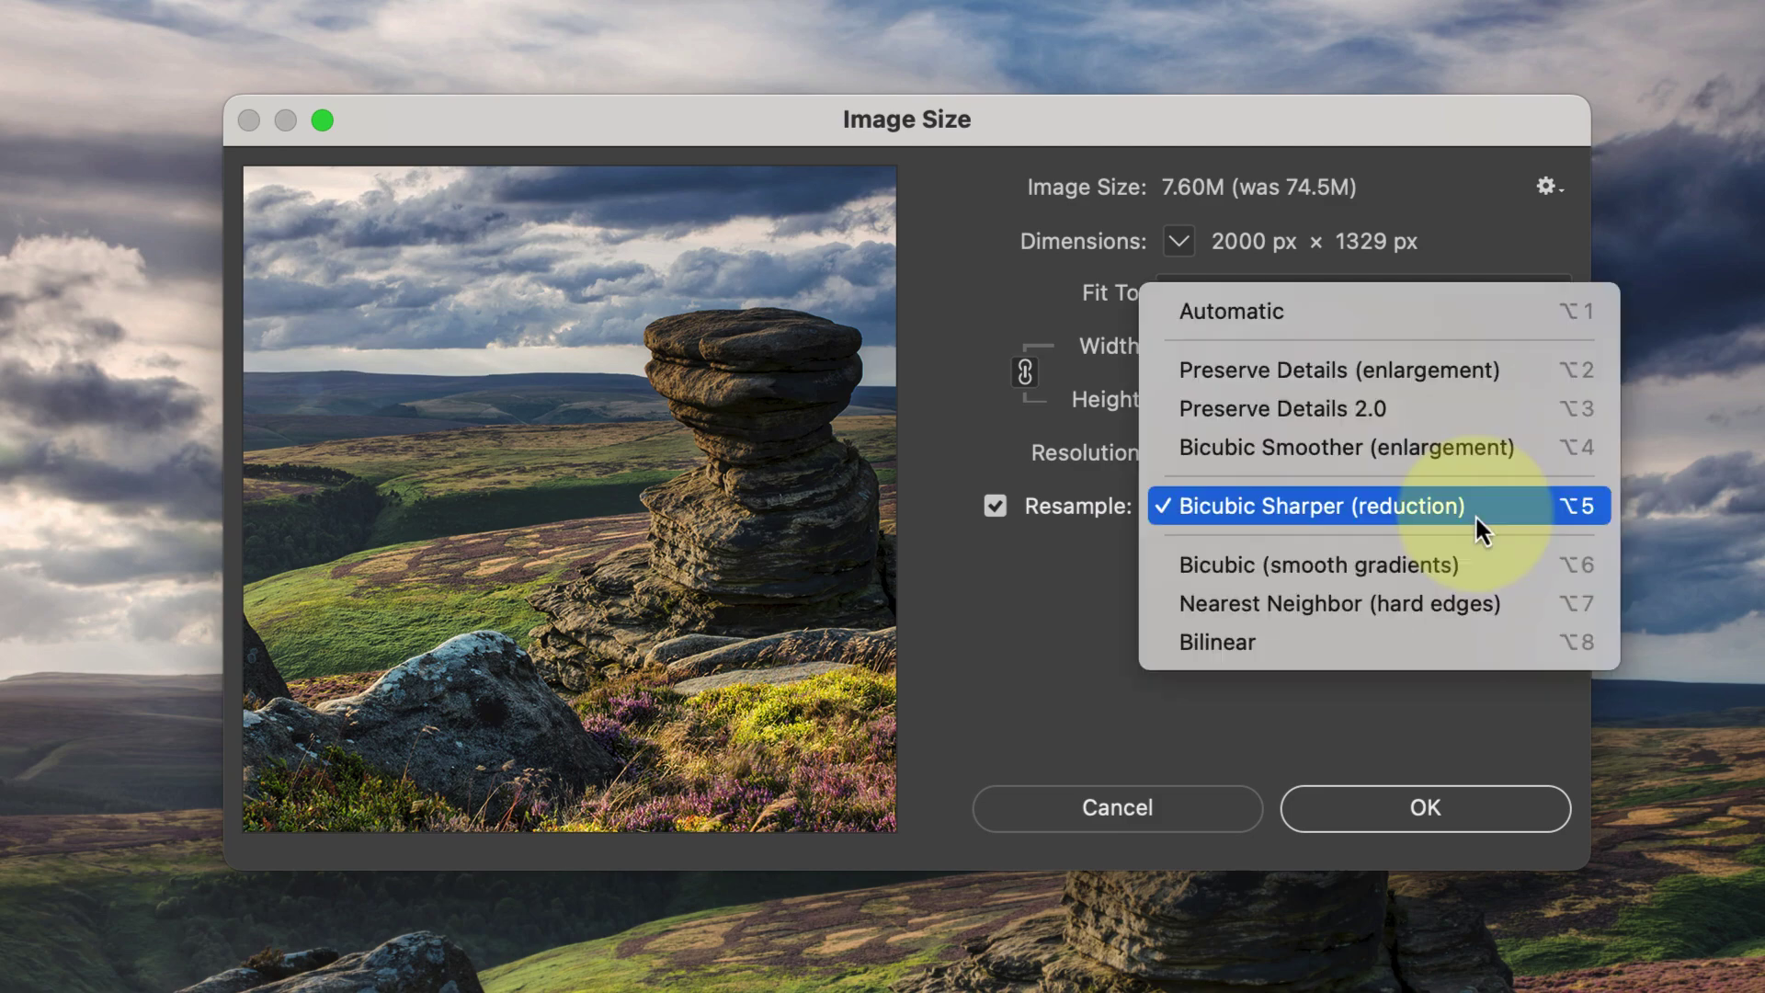
left_click(1297, 312)
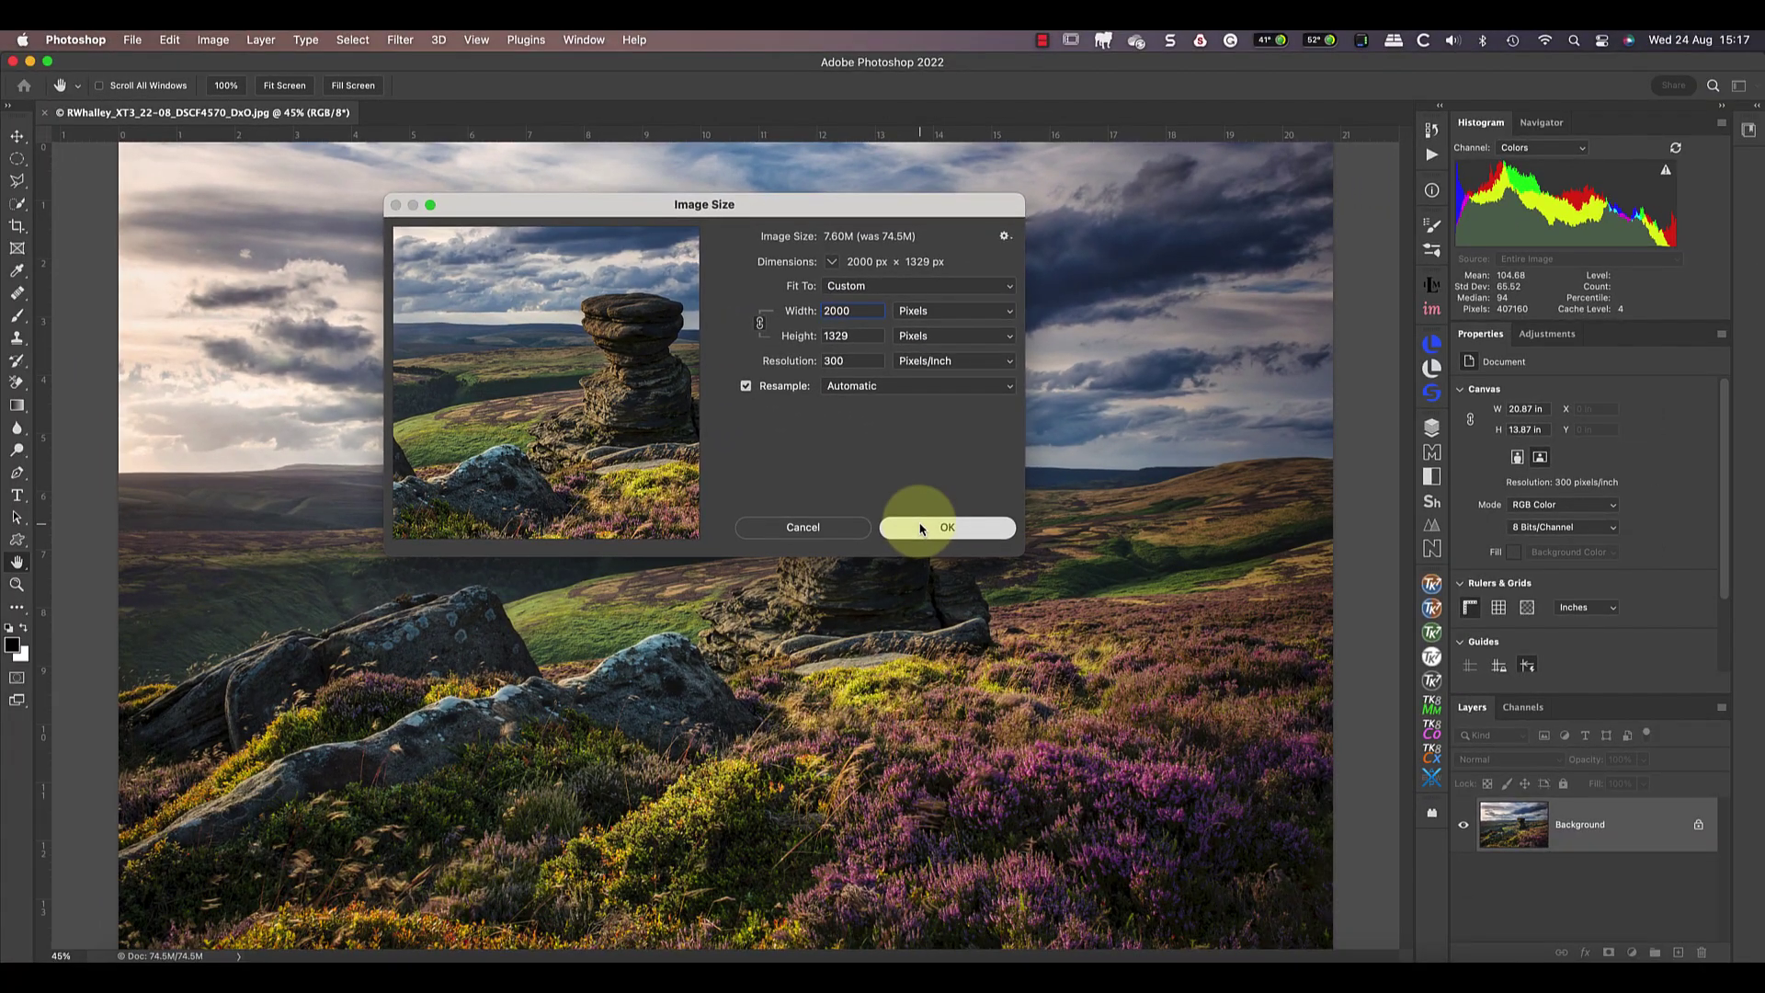
left_click(920, 527)
Confirm the 2000 px resize and save the result as a new file with Save As
key("z")
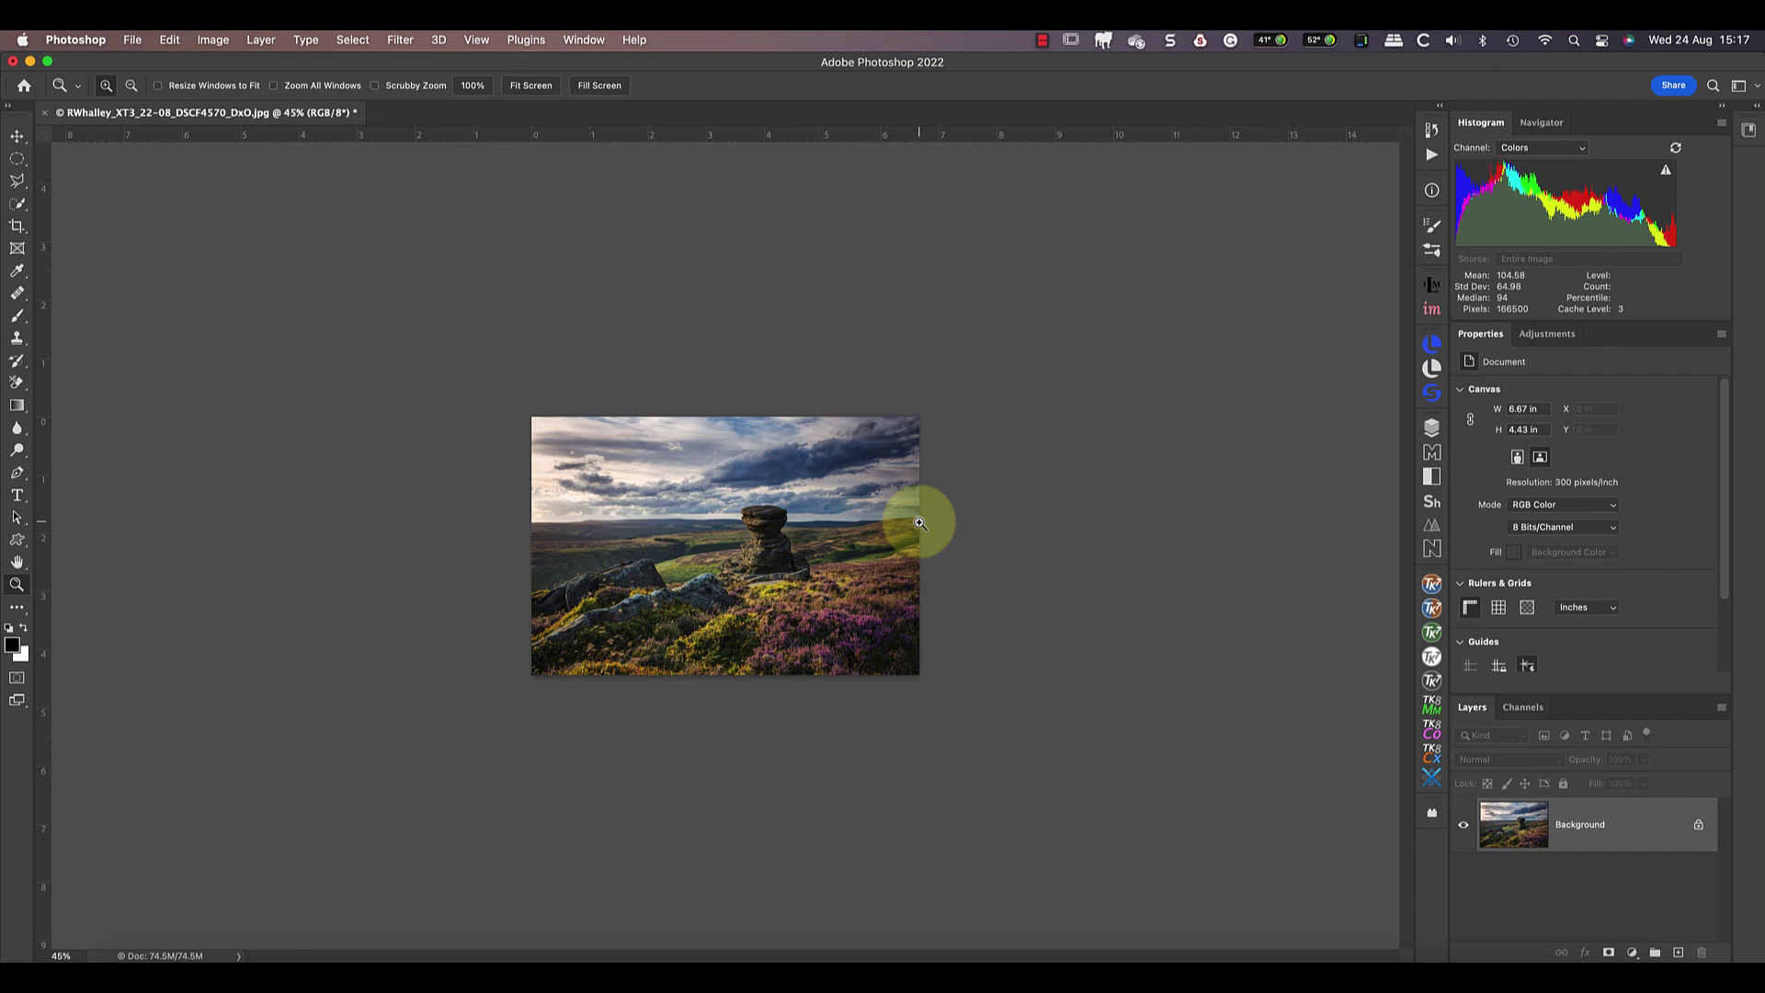
left_click(132, 46)
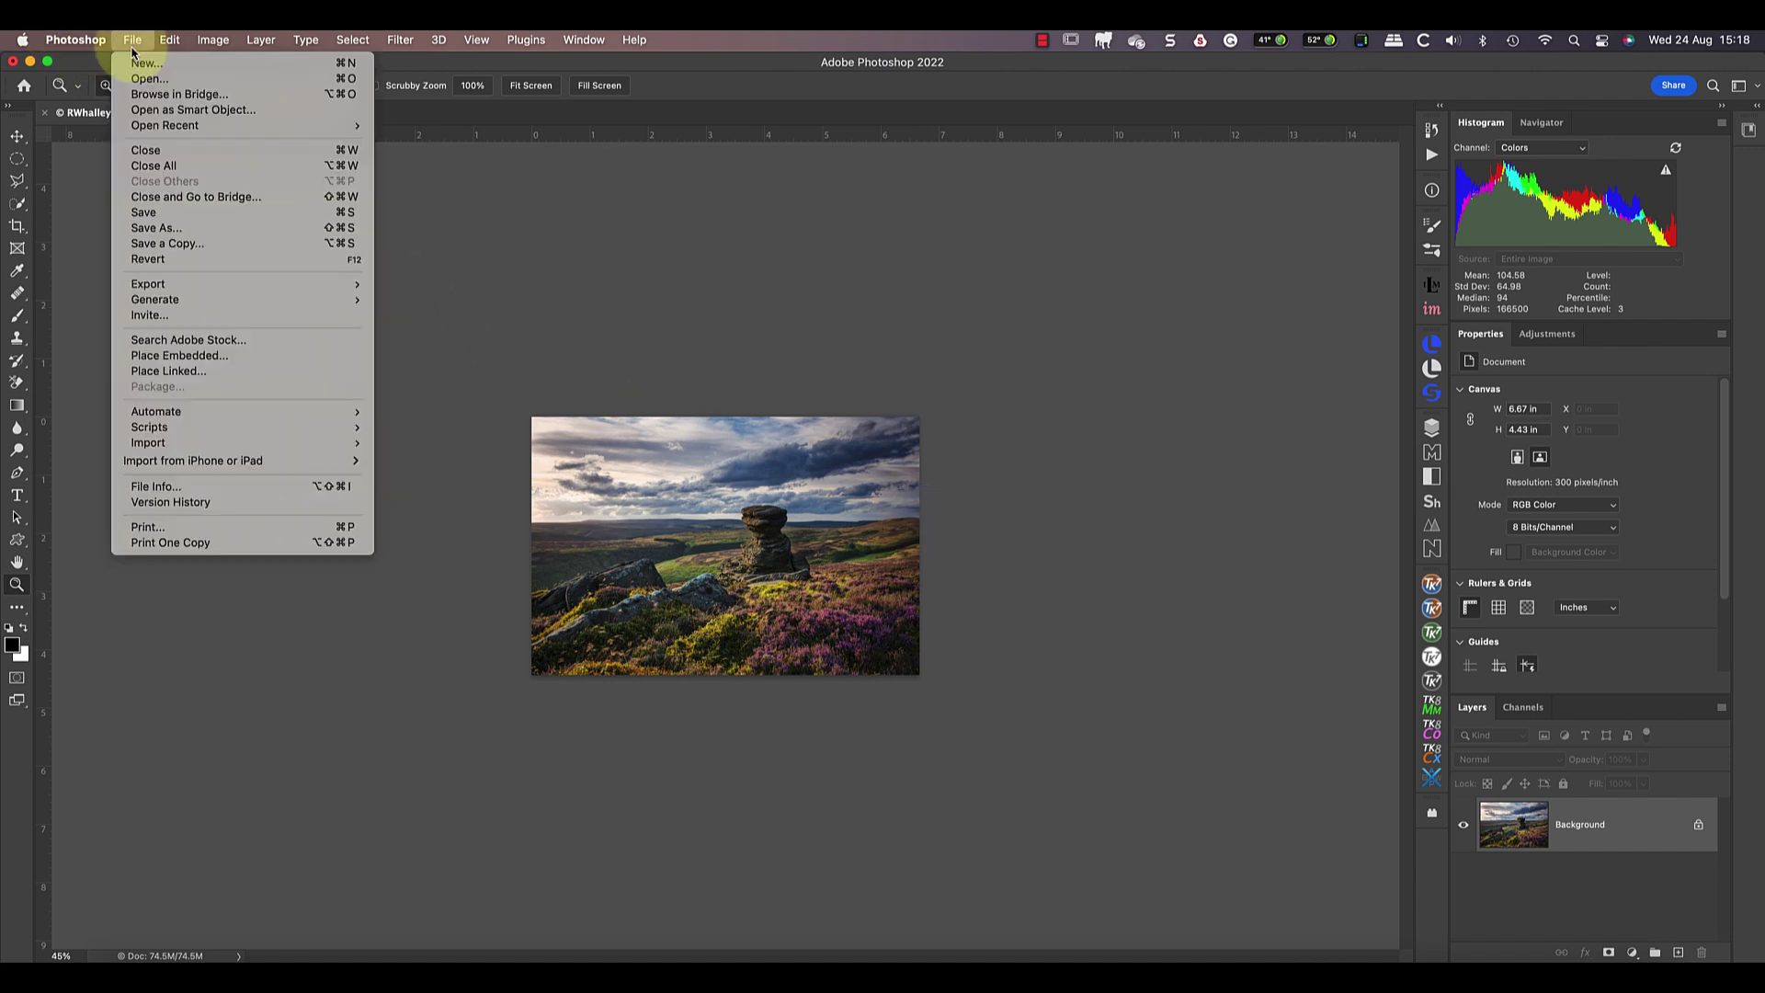
left_click(182, 230)
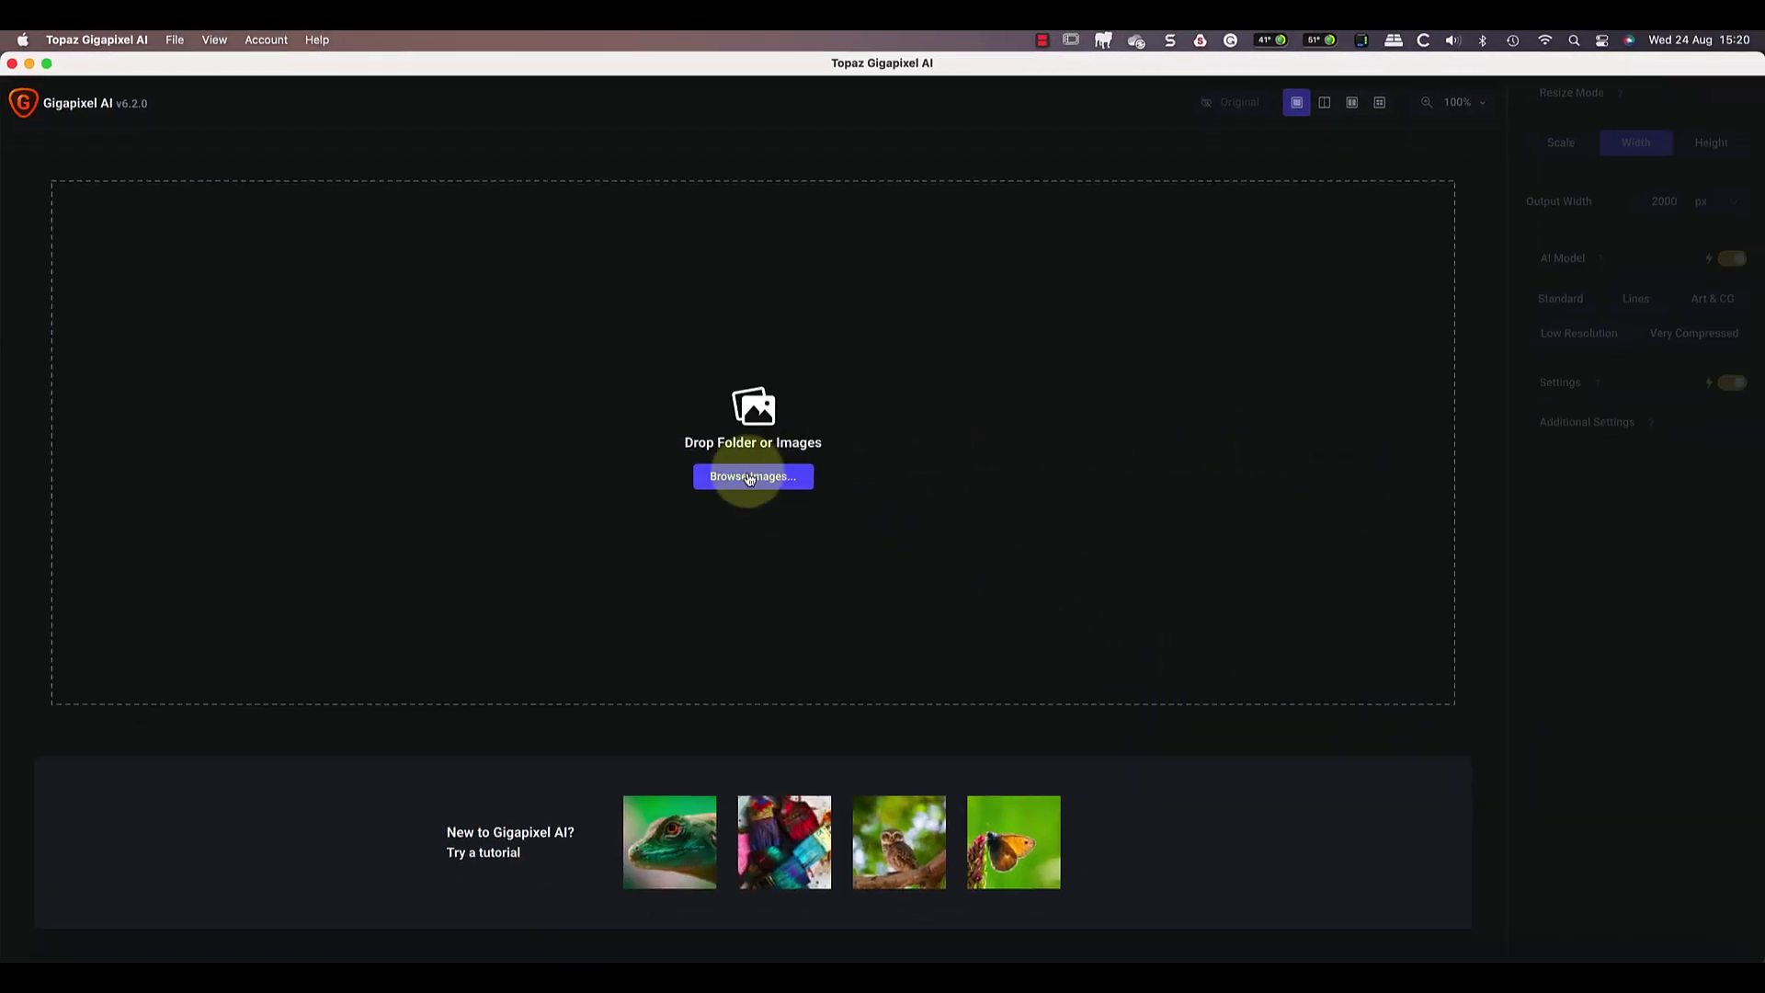
Load the photo in Gigapixel AI, set 2000 px width with the Standard model, and save as JPG
left_click(749, 479)
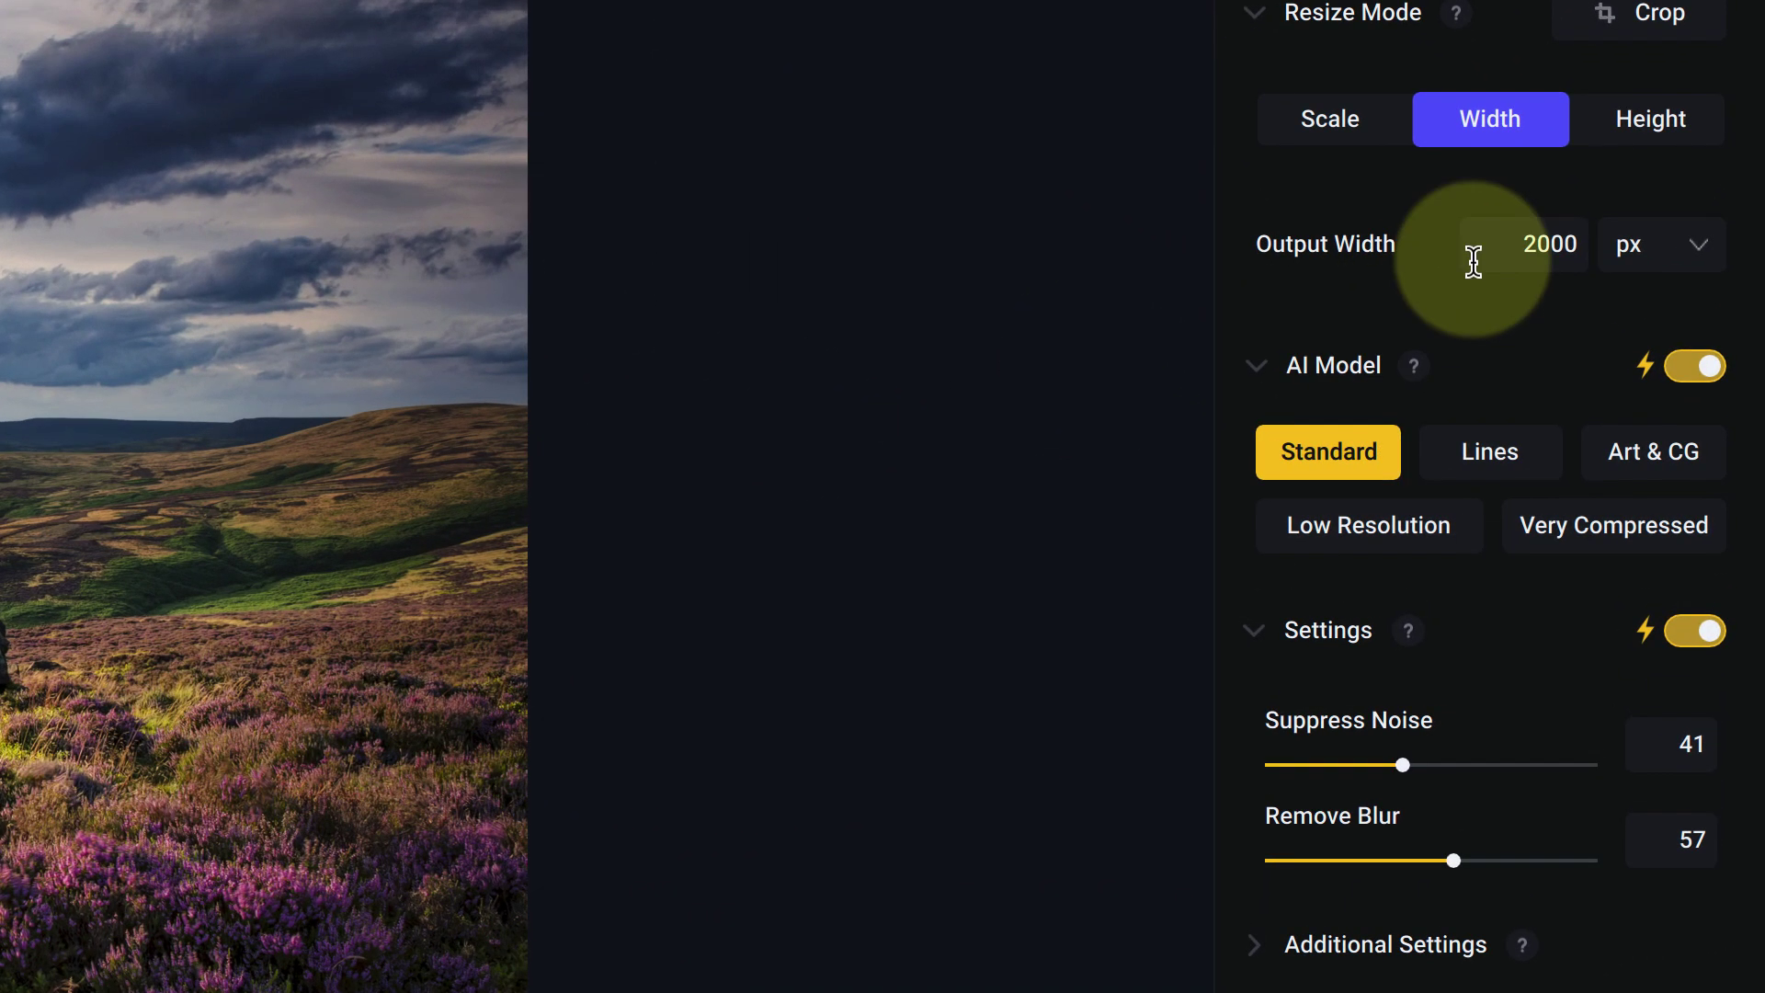
left_click(1640, 381)
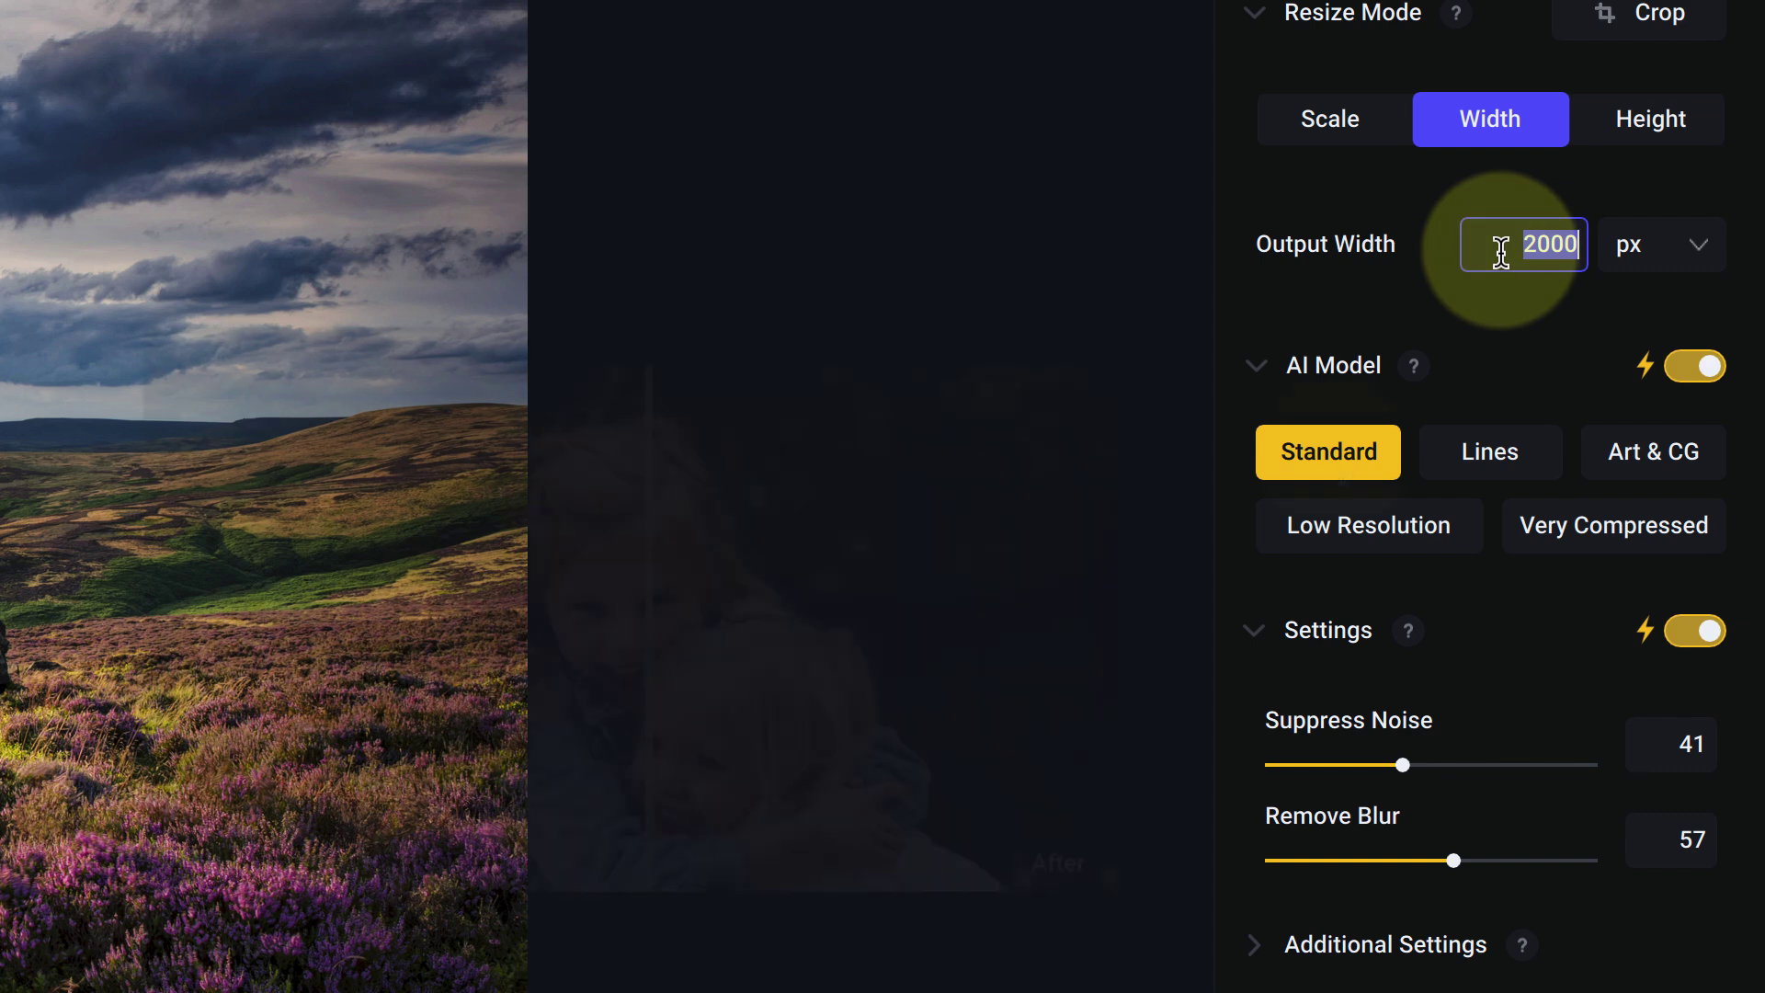
left_click(1329, 460)
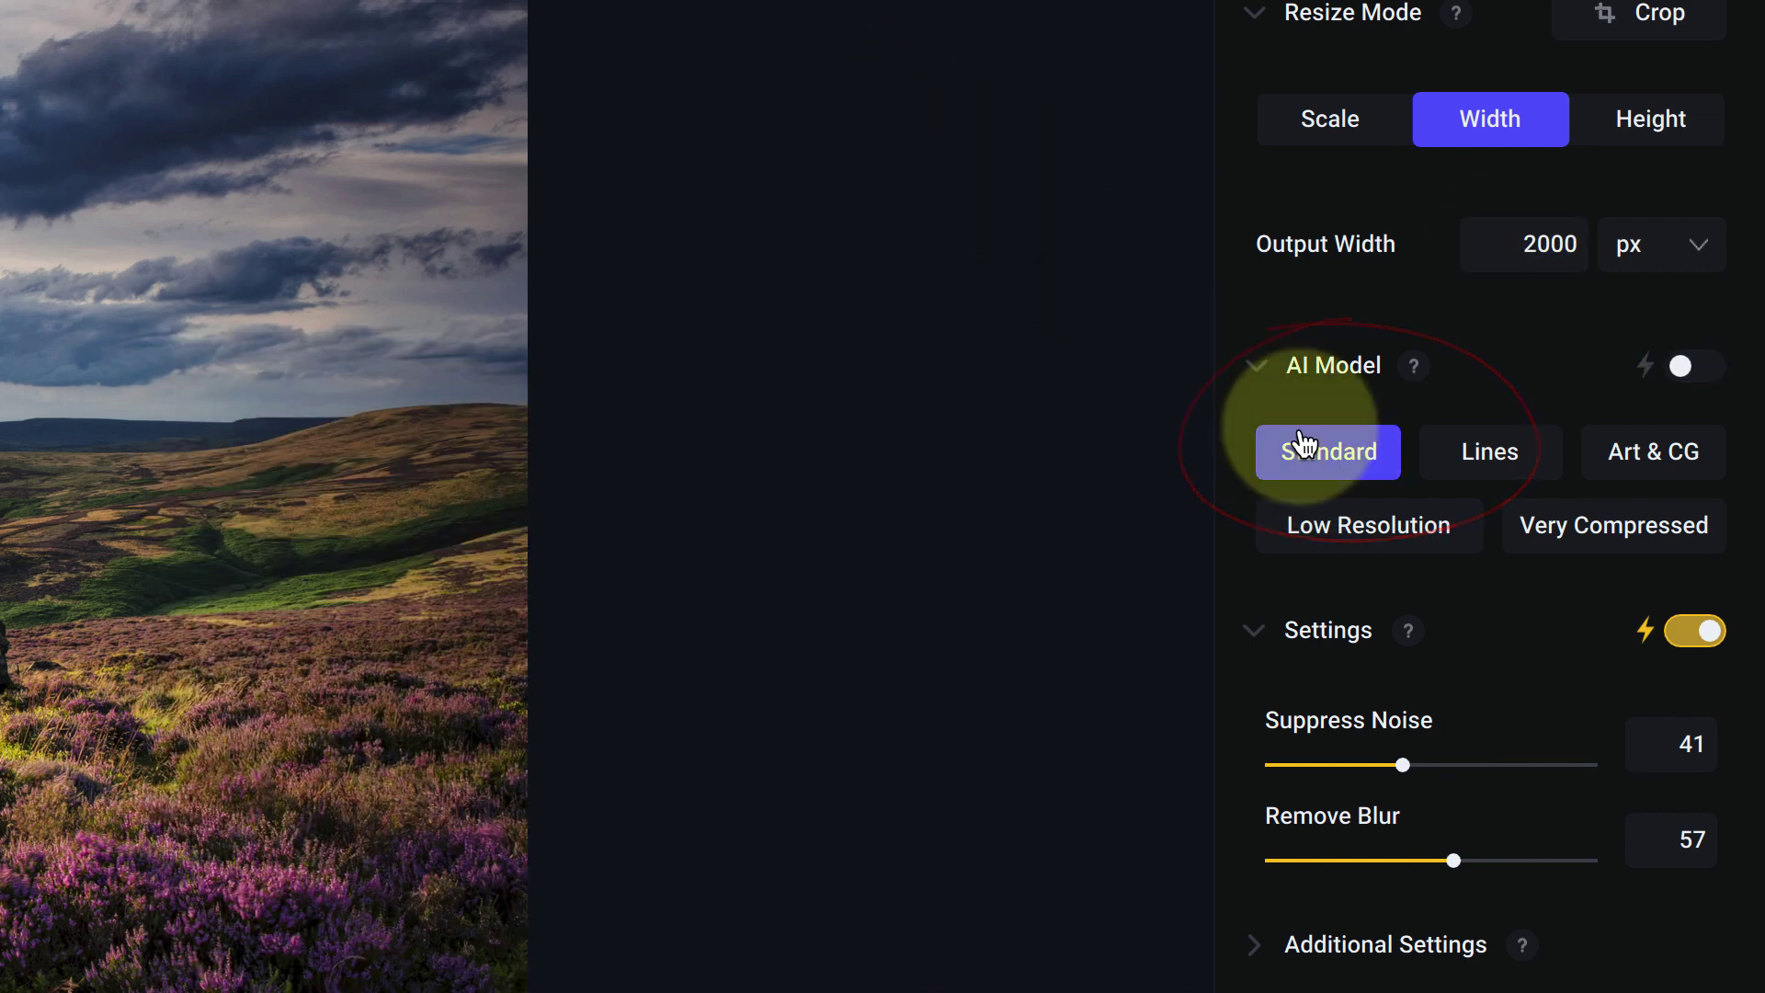
left_click(1696, 632)
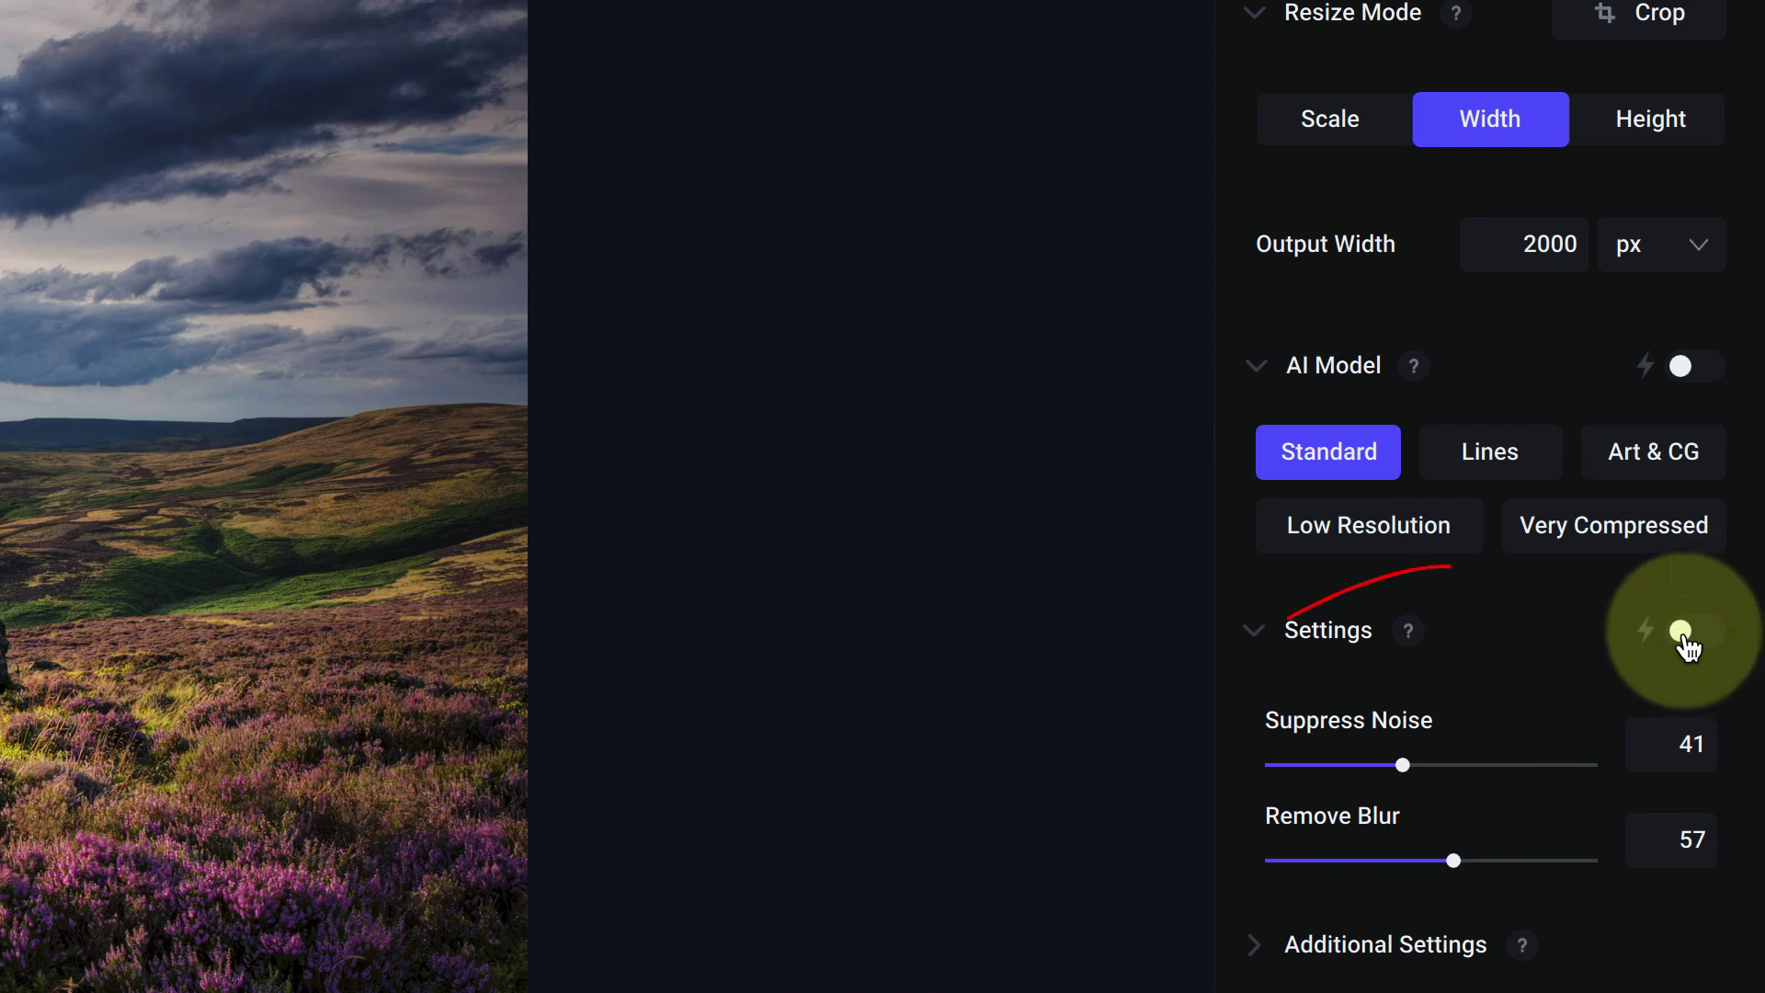
left_click(1689, 635)
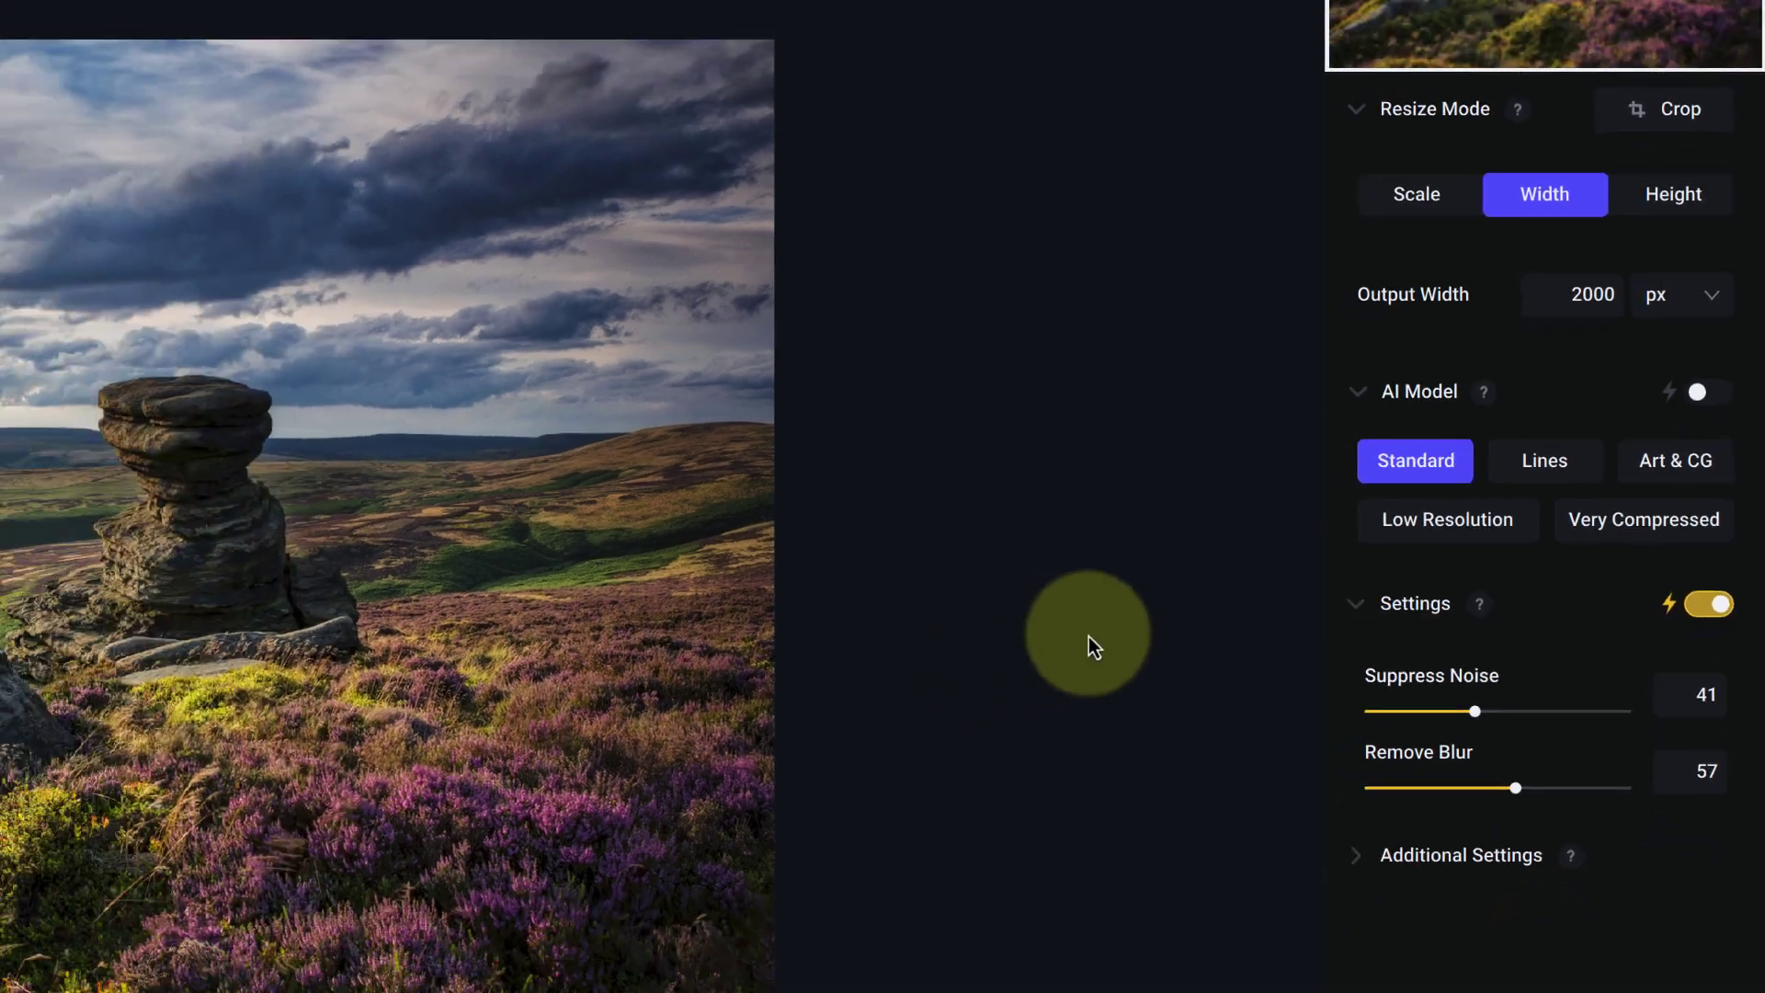
left_click(1510, 992)
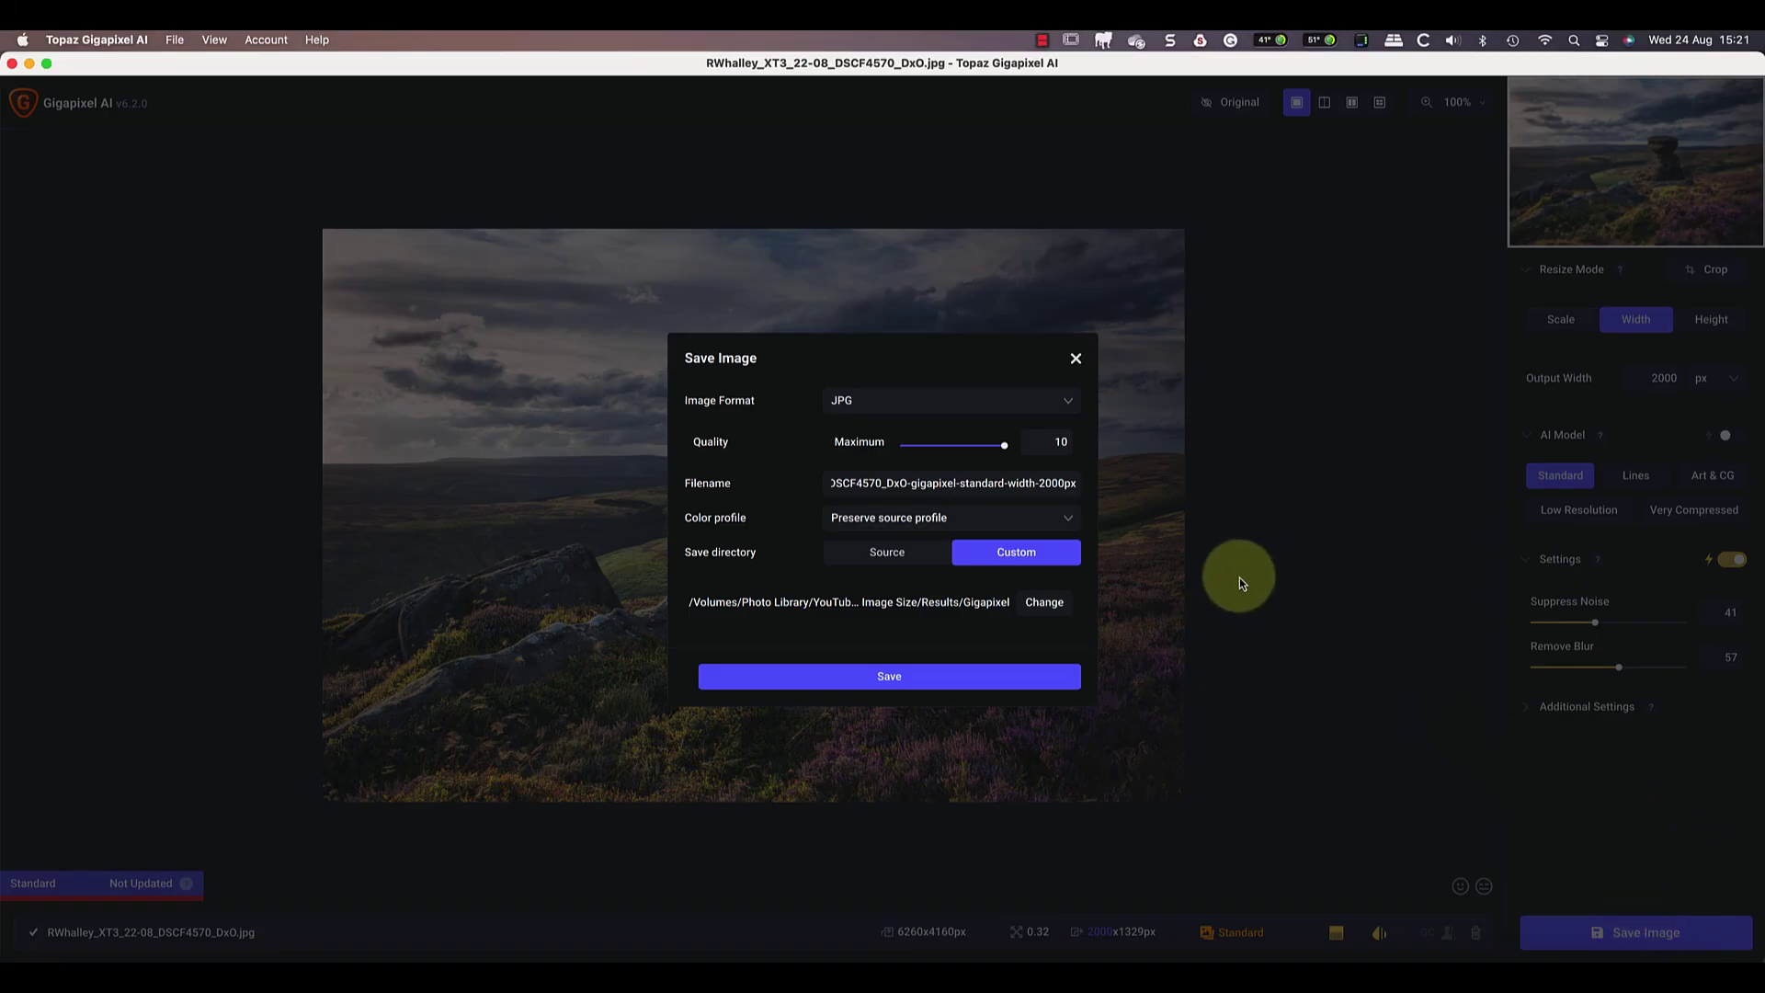
left_click(880, 677)
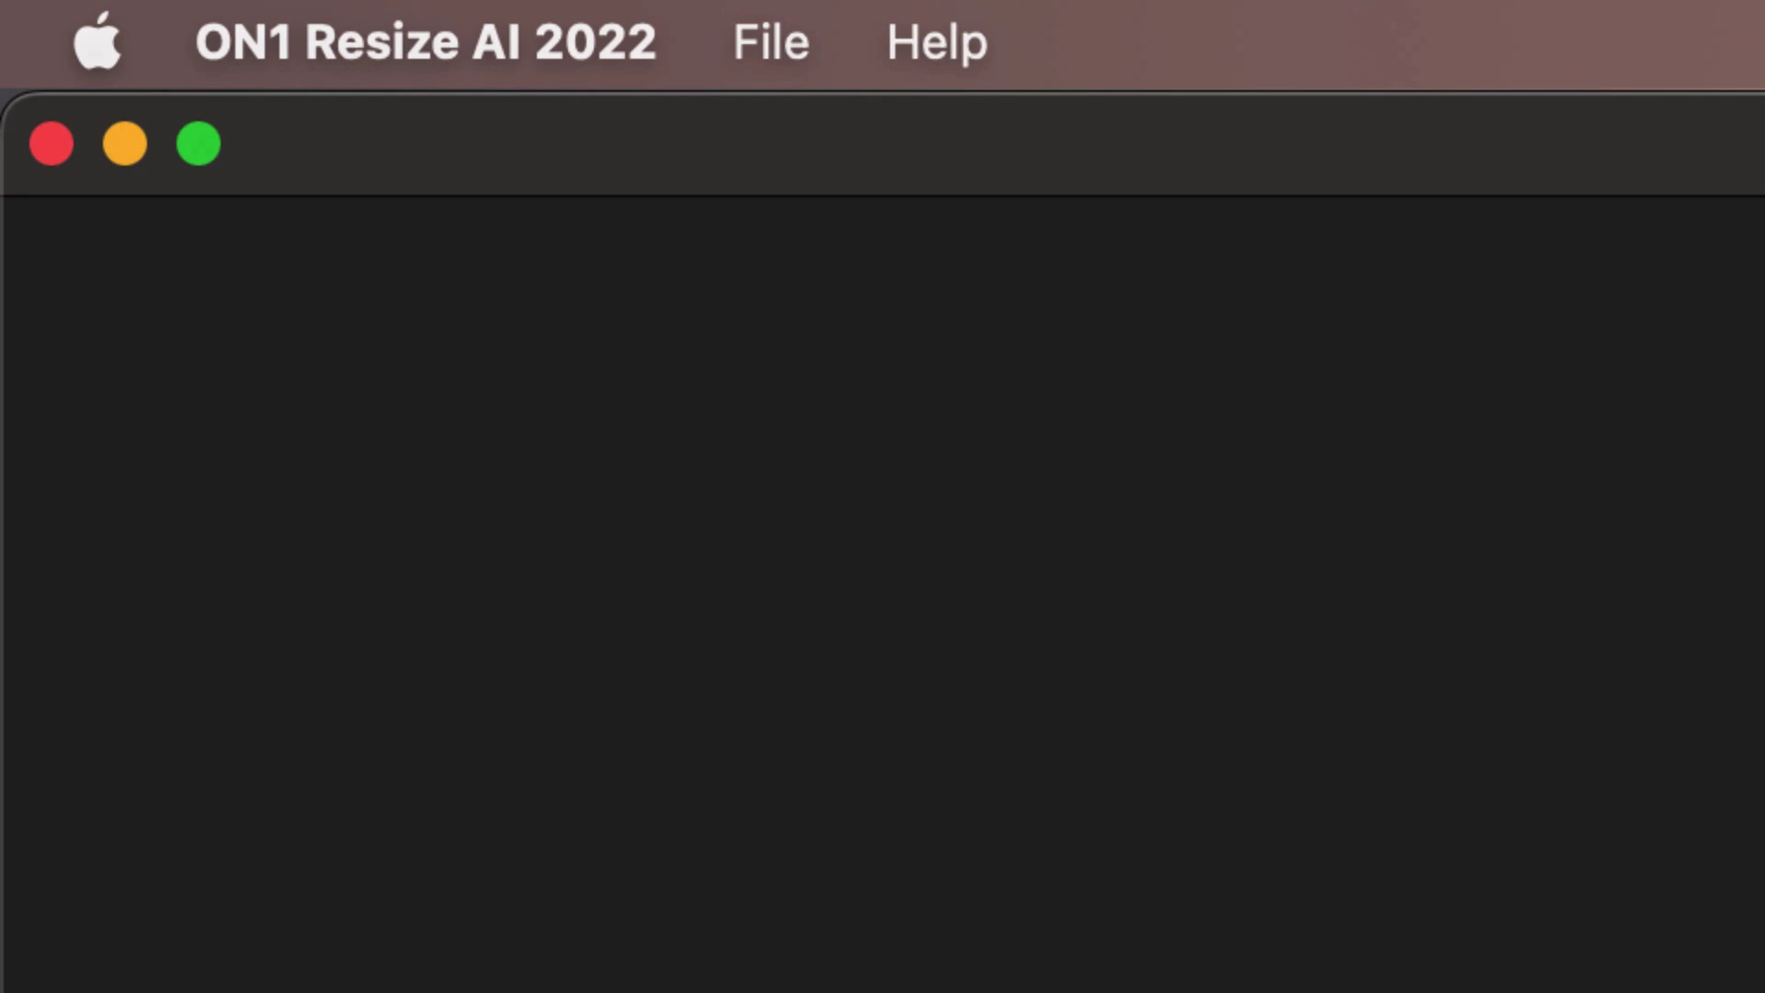
Load the landscape photo, enter width 2000, and keep the Resize AI 2022 (Standard) method
left_click(1265, 578)
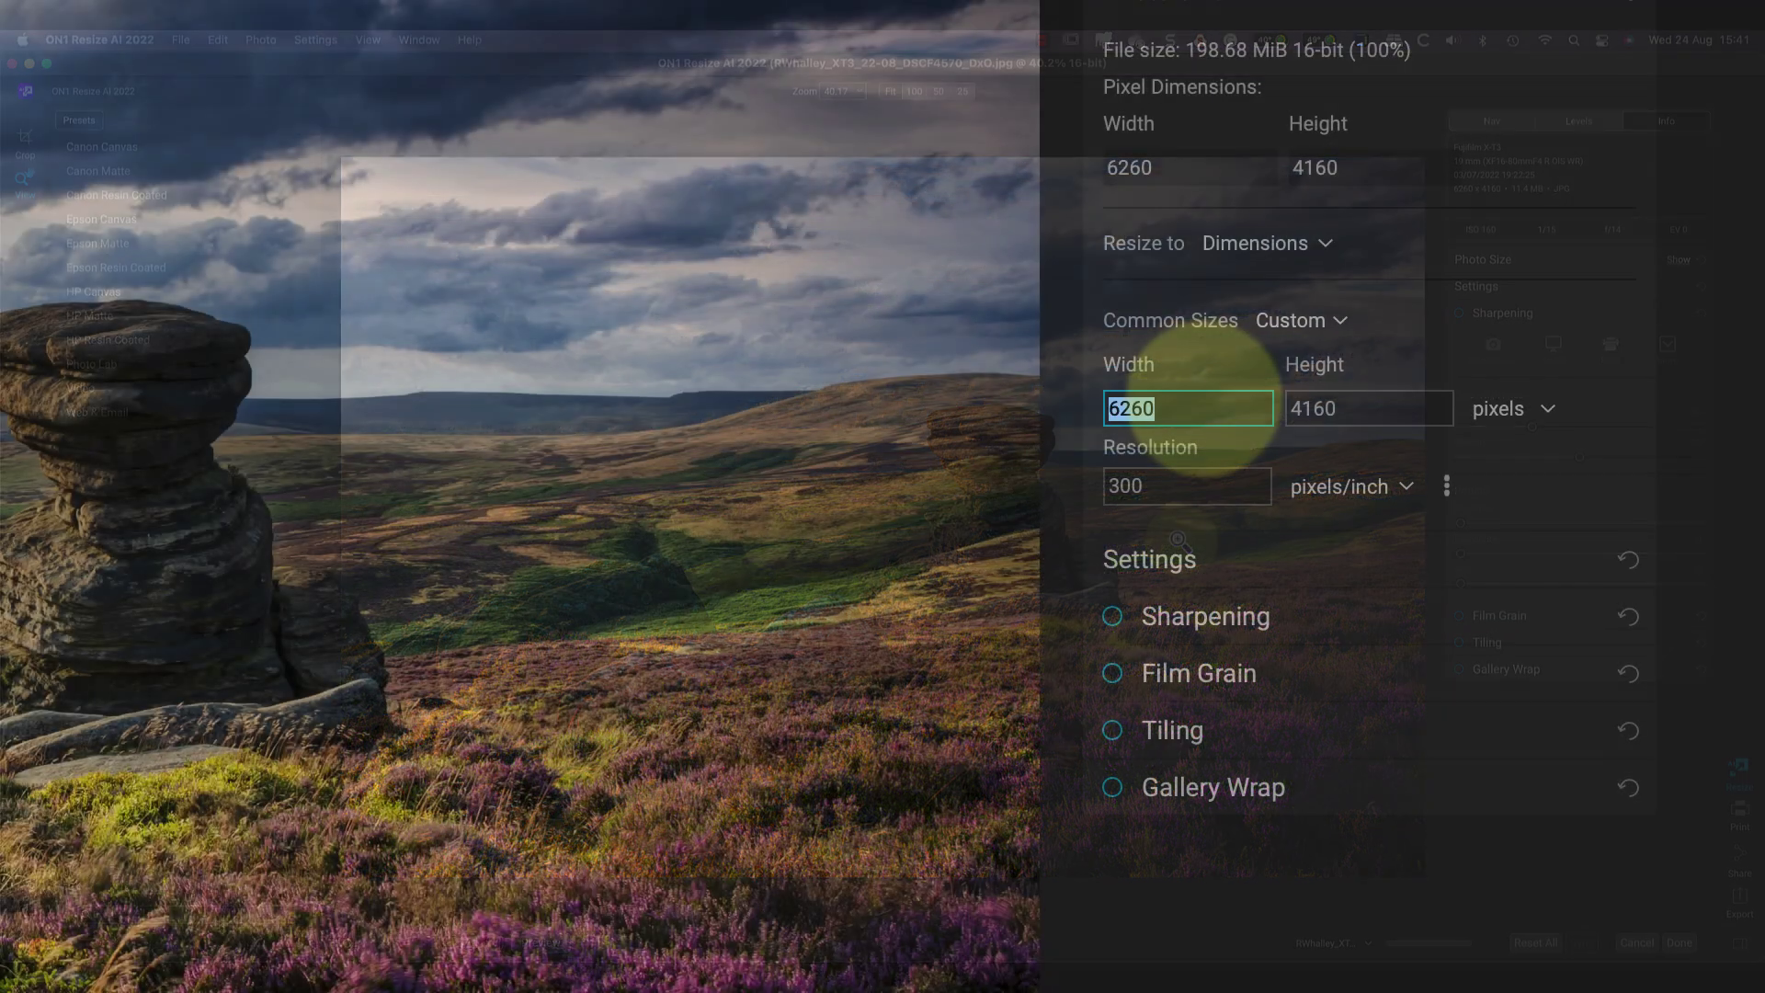
type("2")
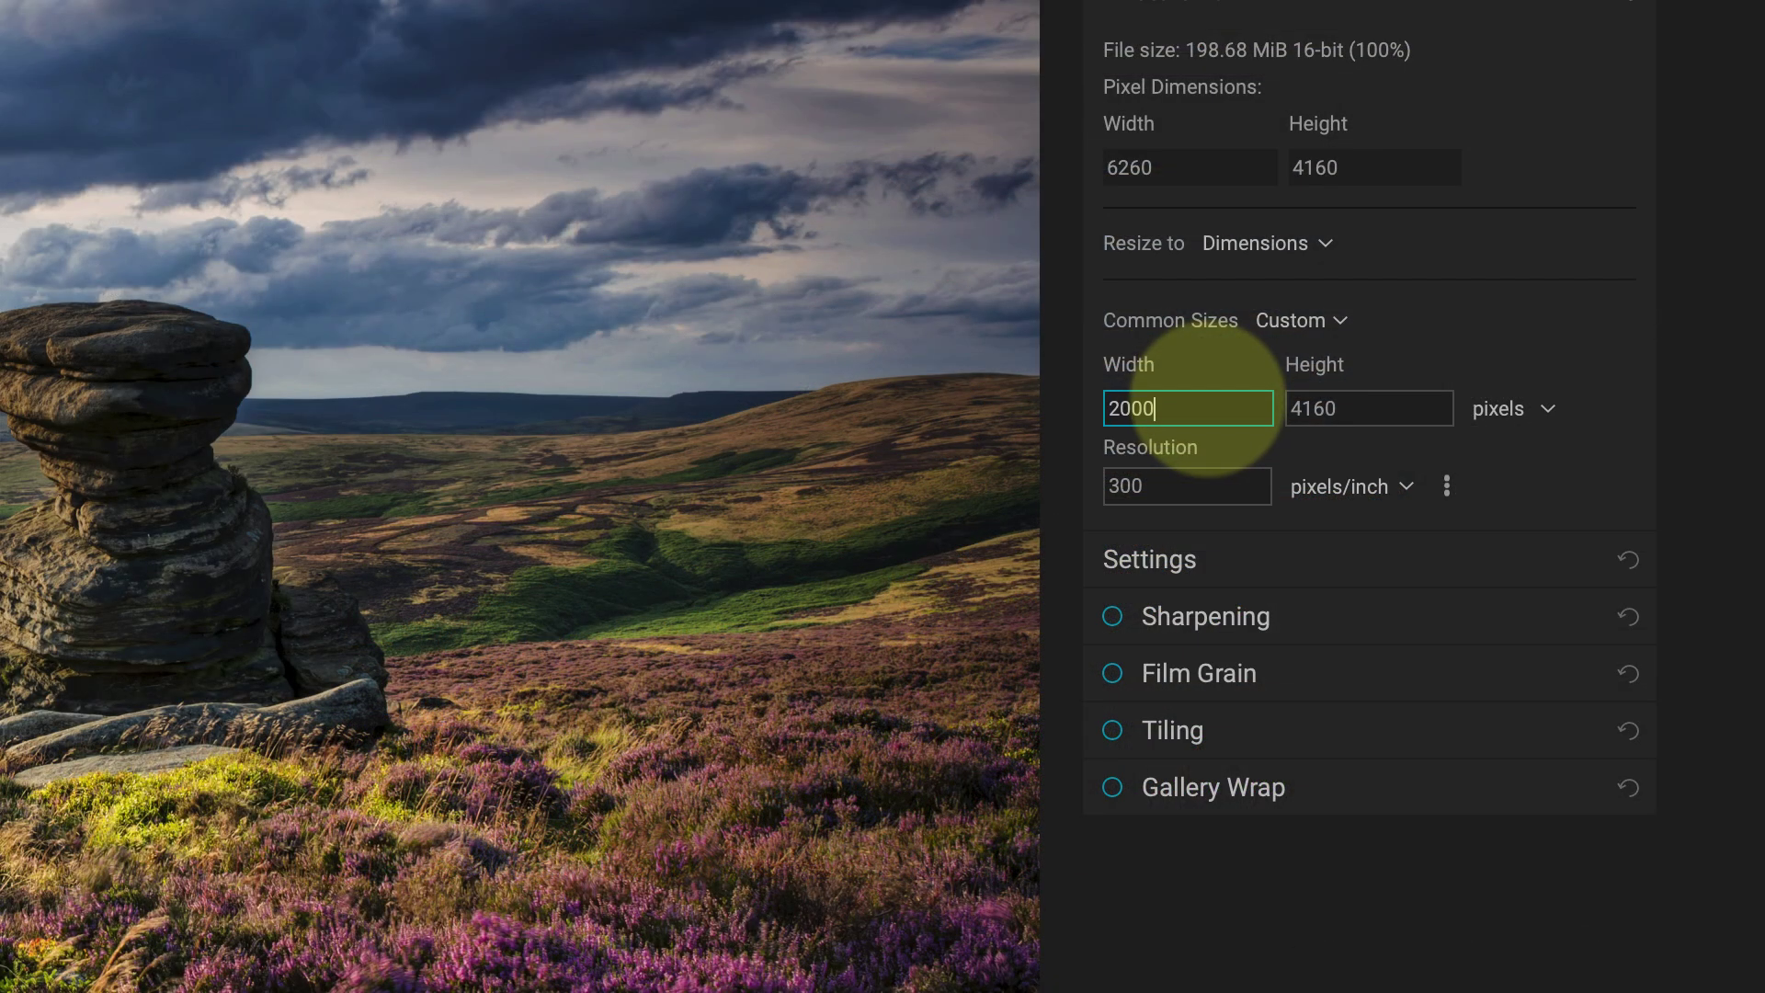
left_click(1168, 557)
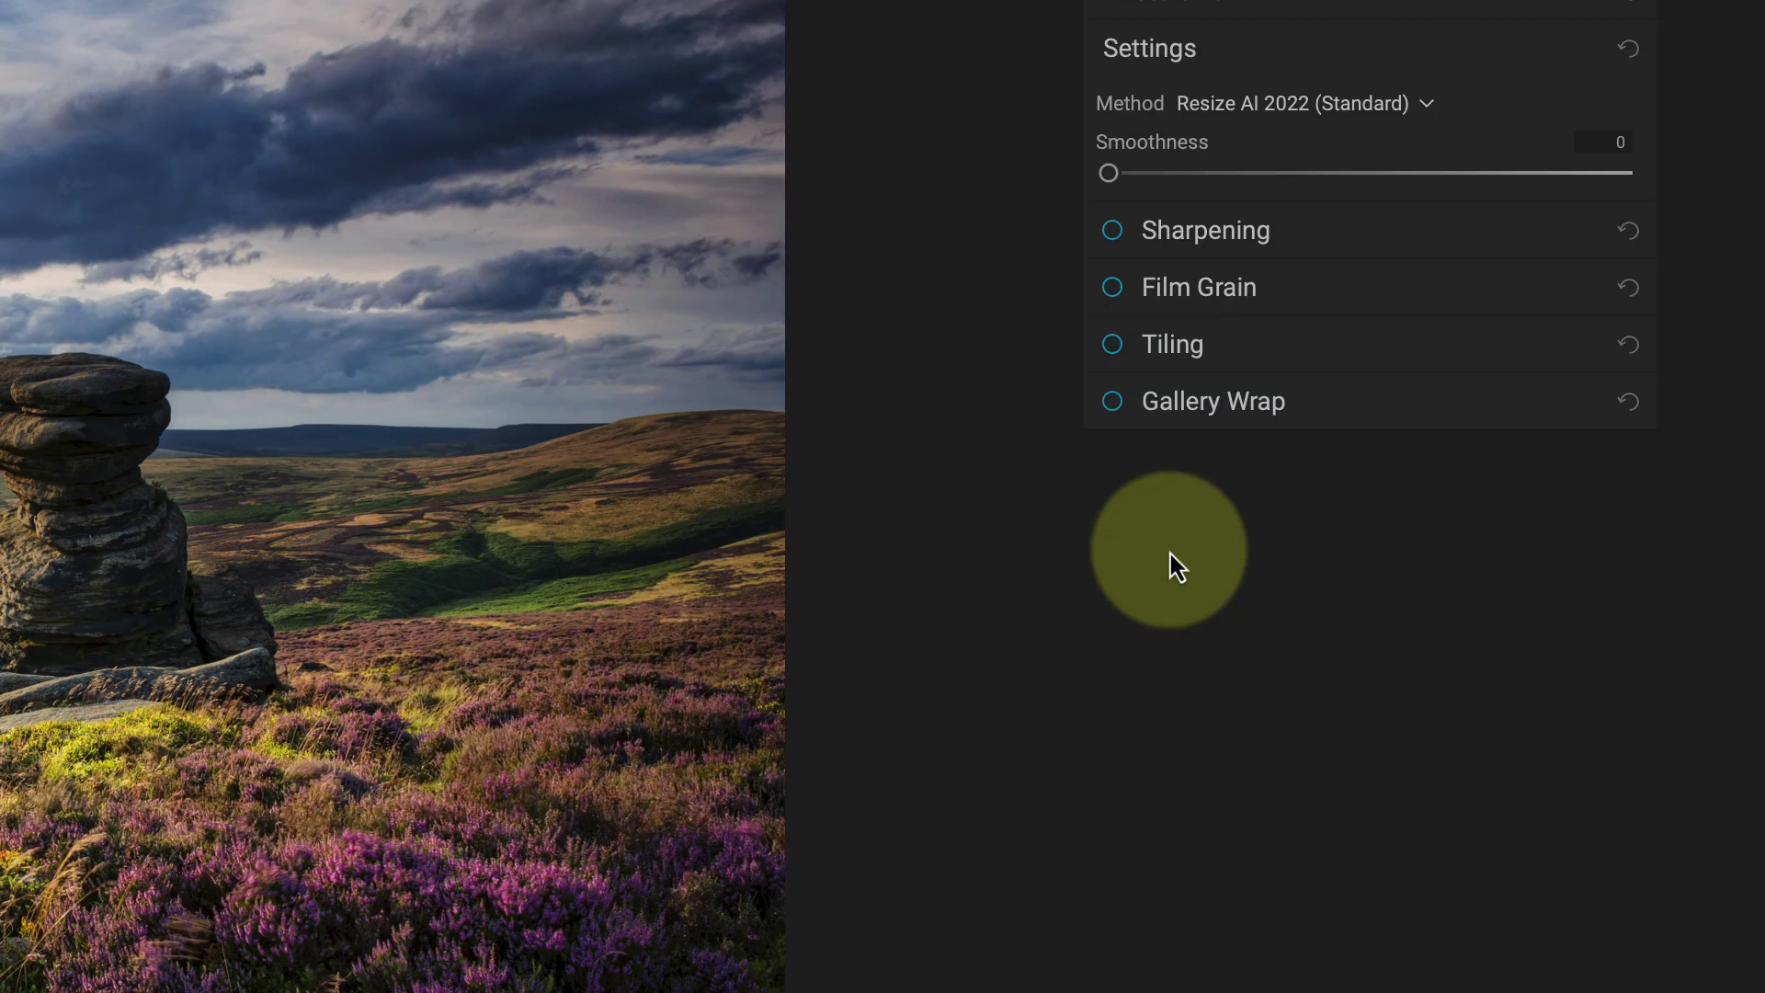
left_click(1278, 109)
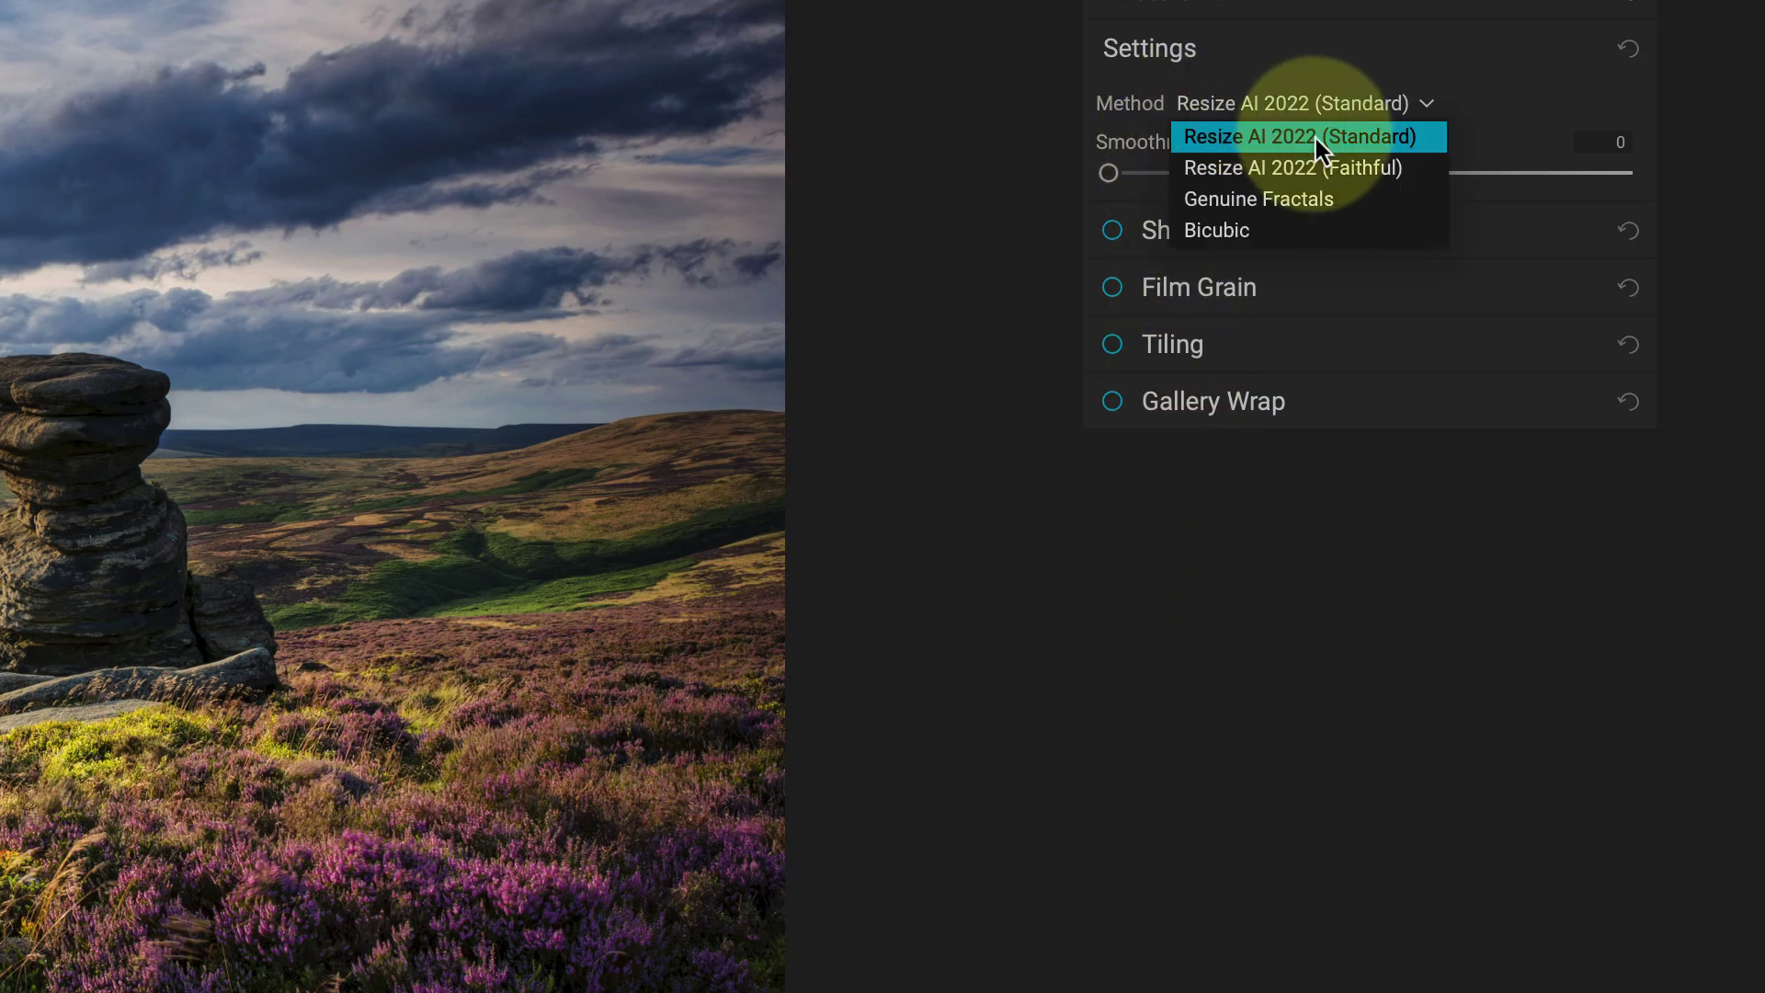
left_click(1316, 140)
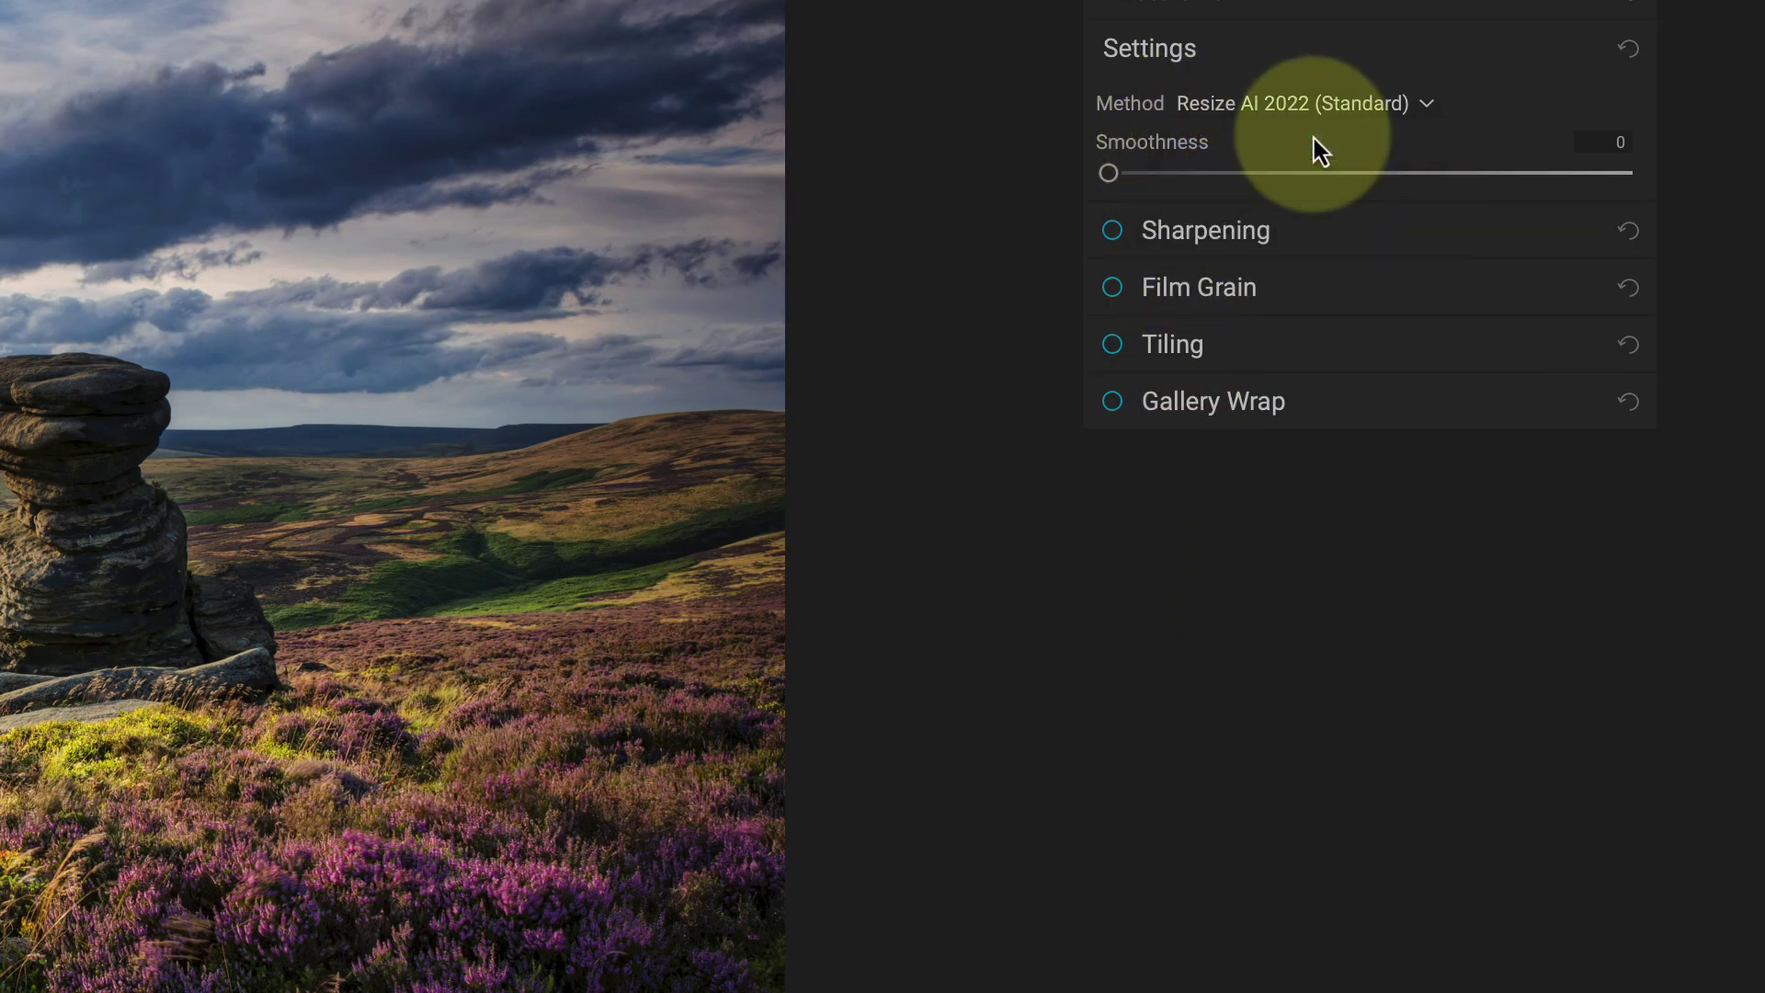
Enable sharpening and apply the Progressive preset (Amount 40, Detail 40)
left_click(1122, 234)
left_click(1172, 239)
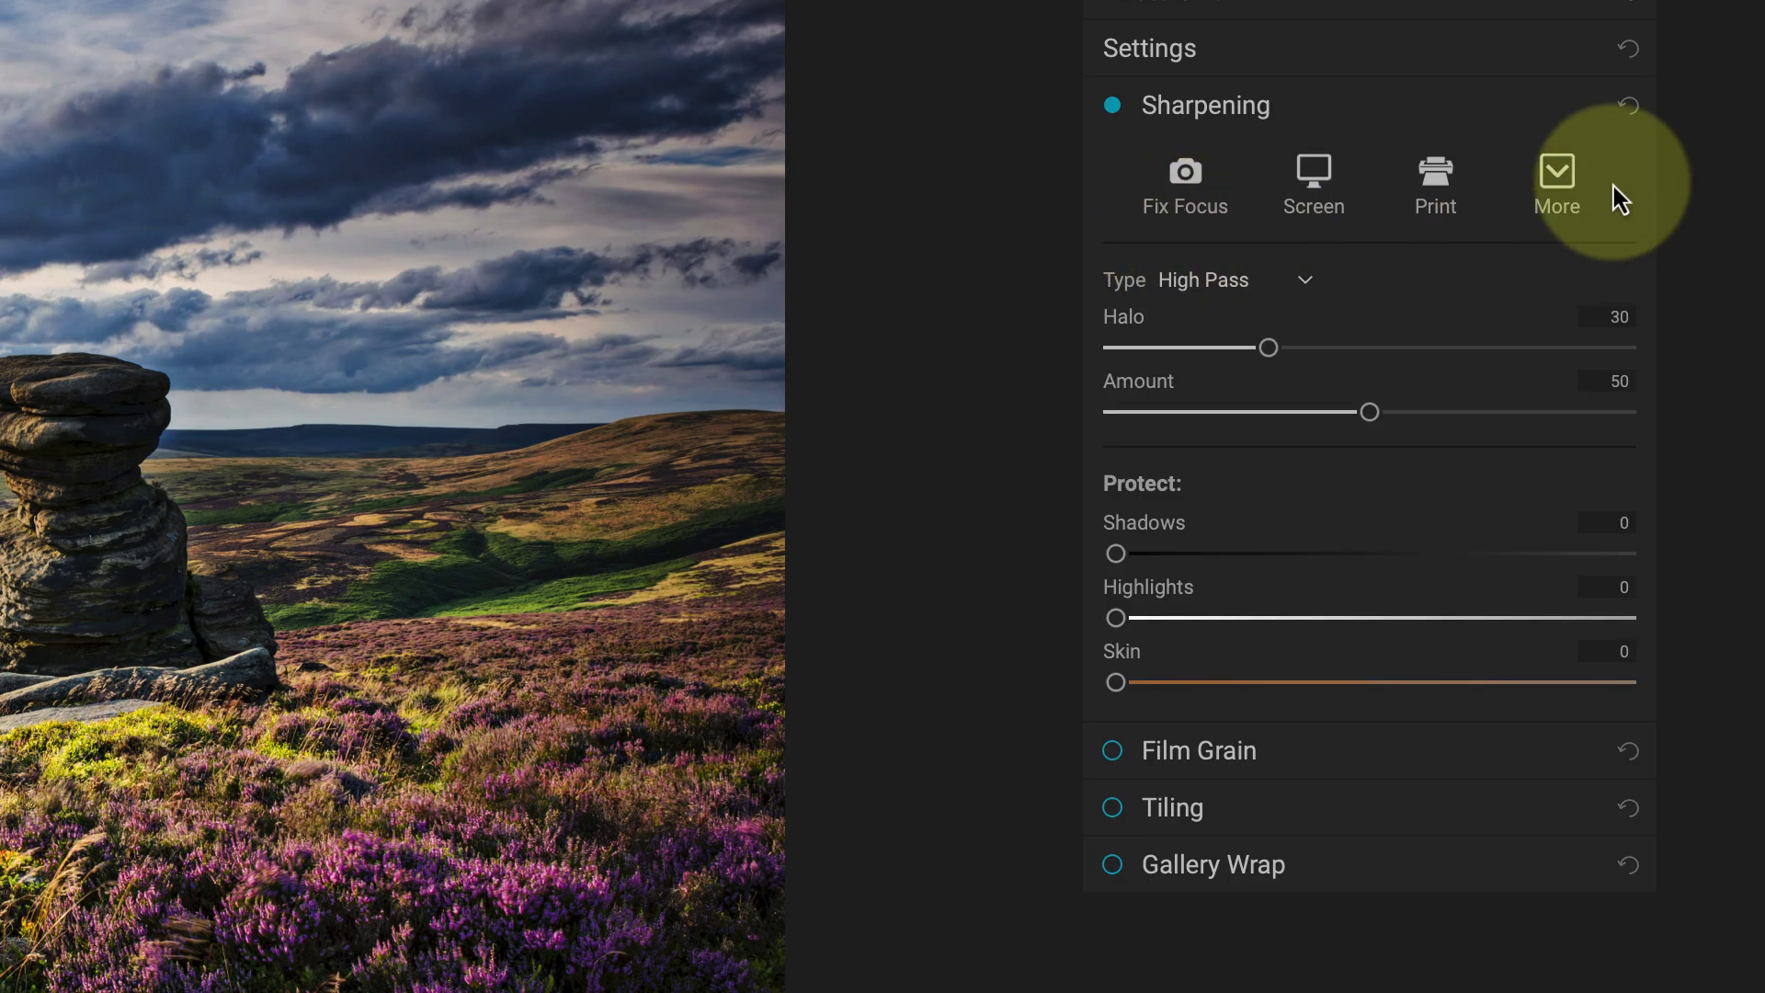
left_click(1567, 175)
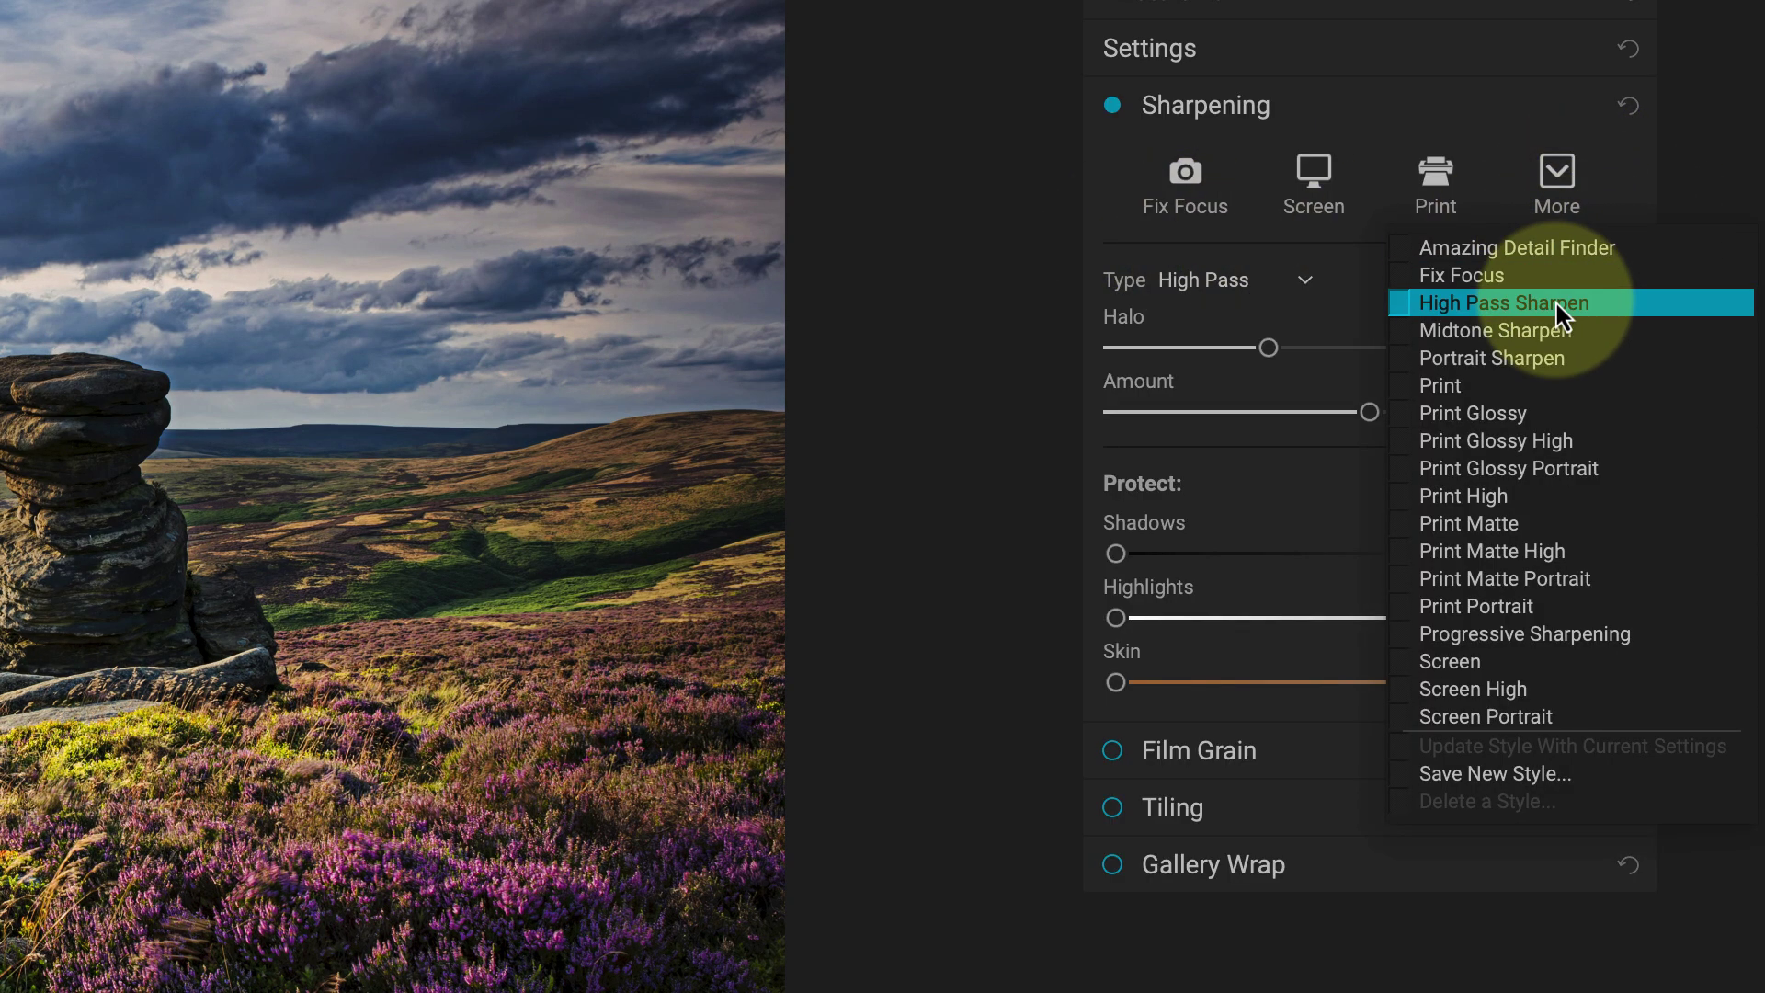
left_click(1522, 342)
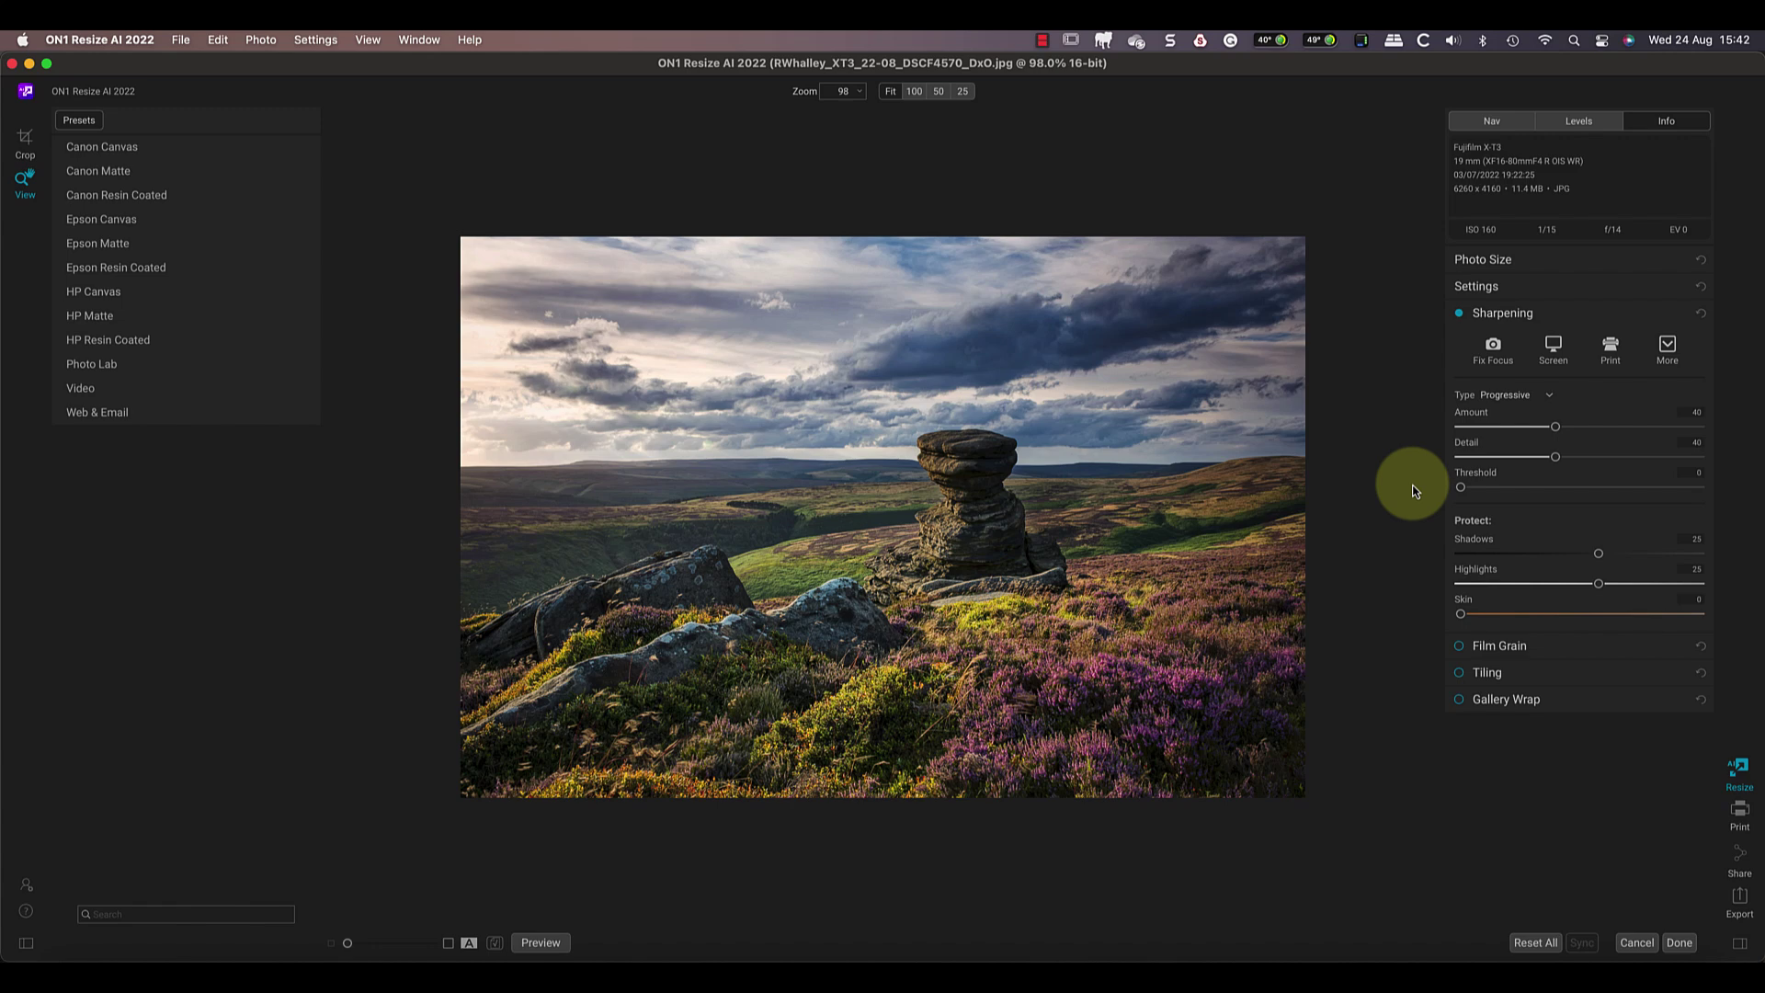
Save the photo as 'Resize' in the On1 Resize AI folder as a quality-100 JPEG
left_click(1681, 943)
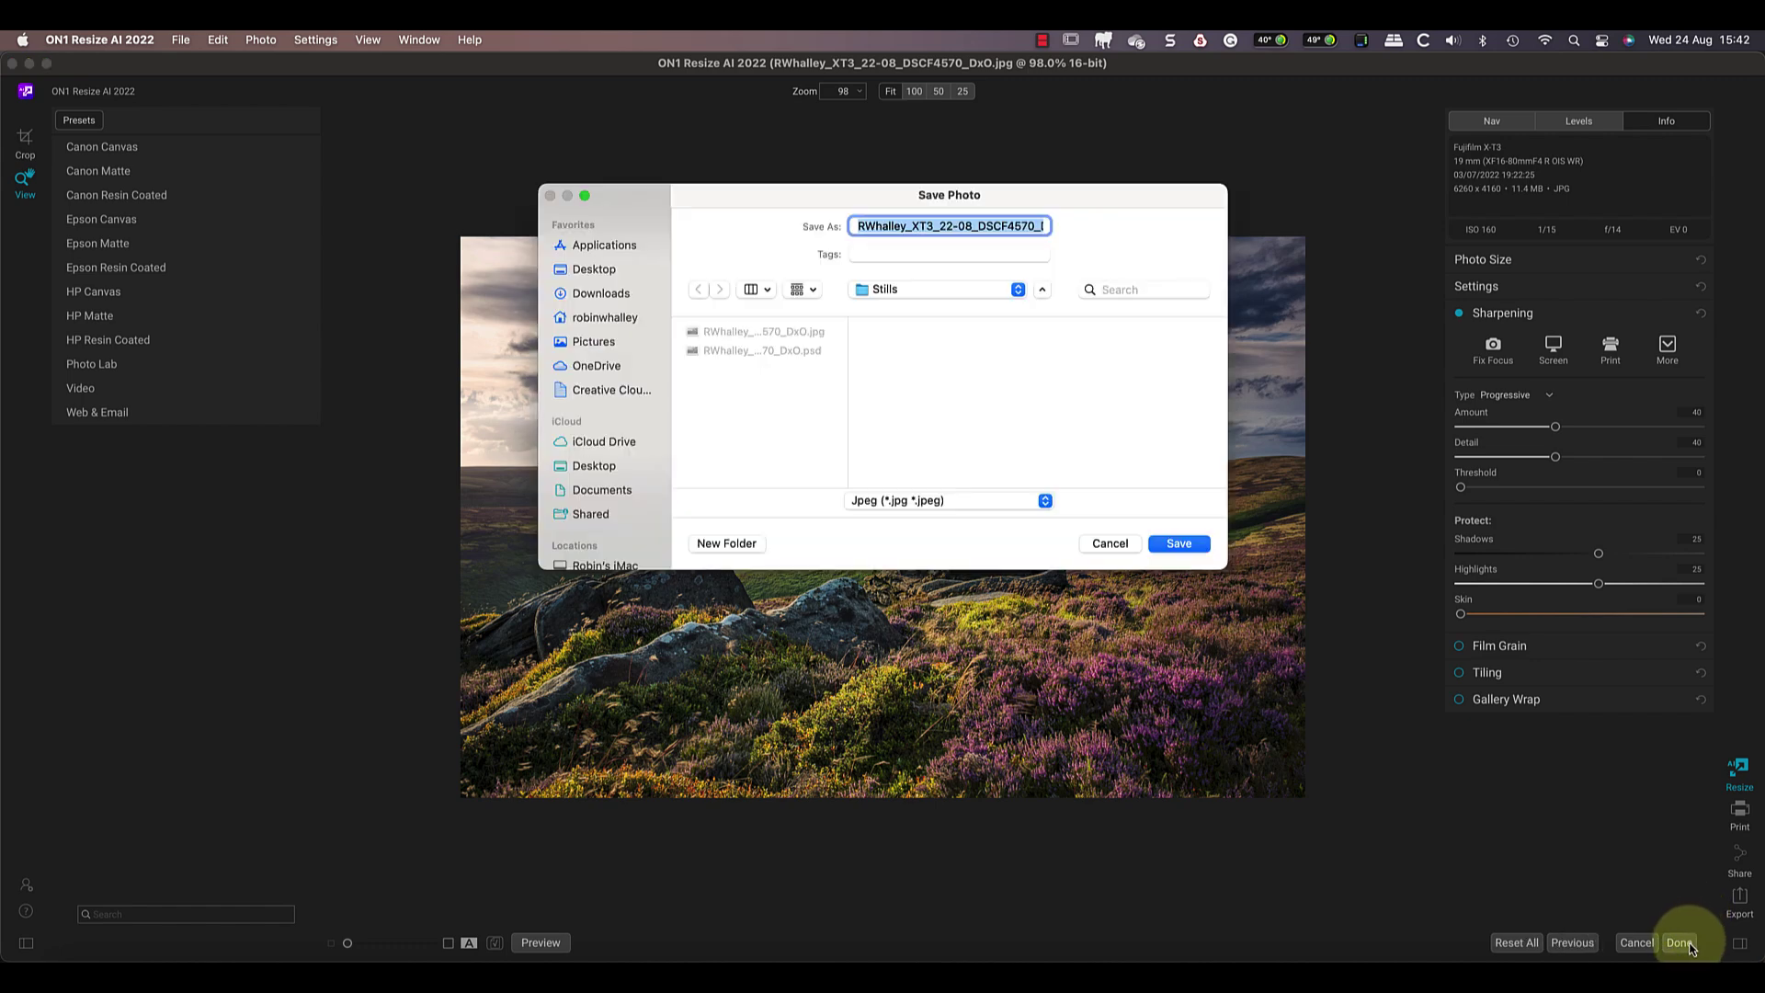
left_click(1017, 289)
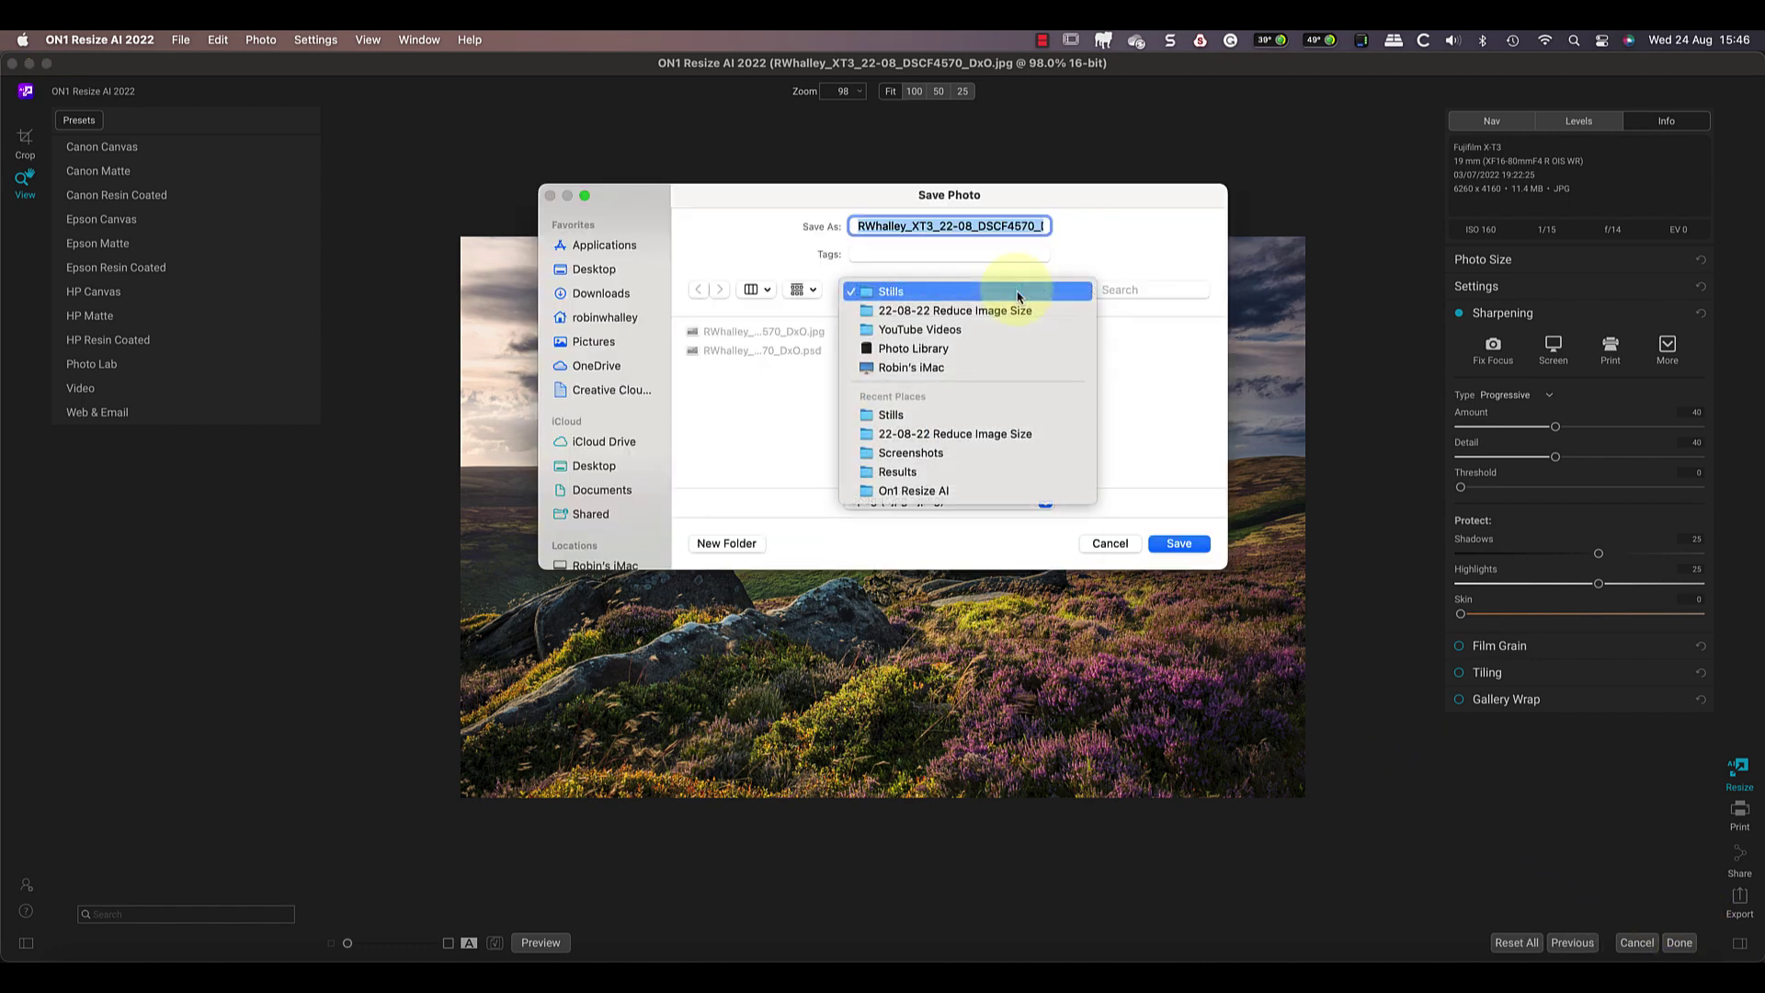
left_click(913, 490)
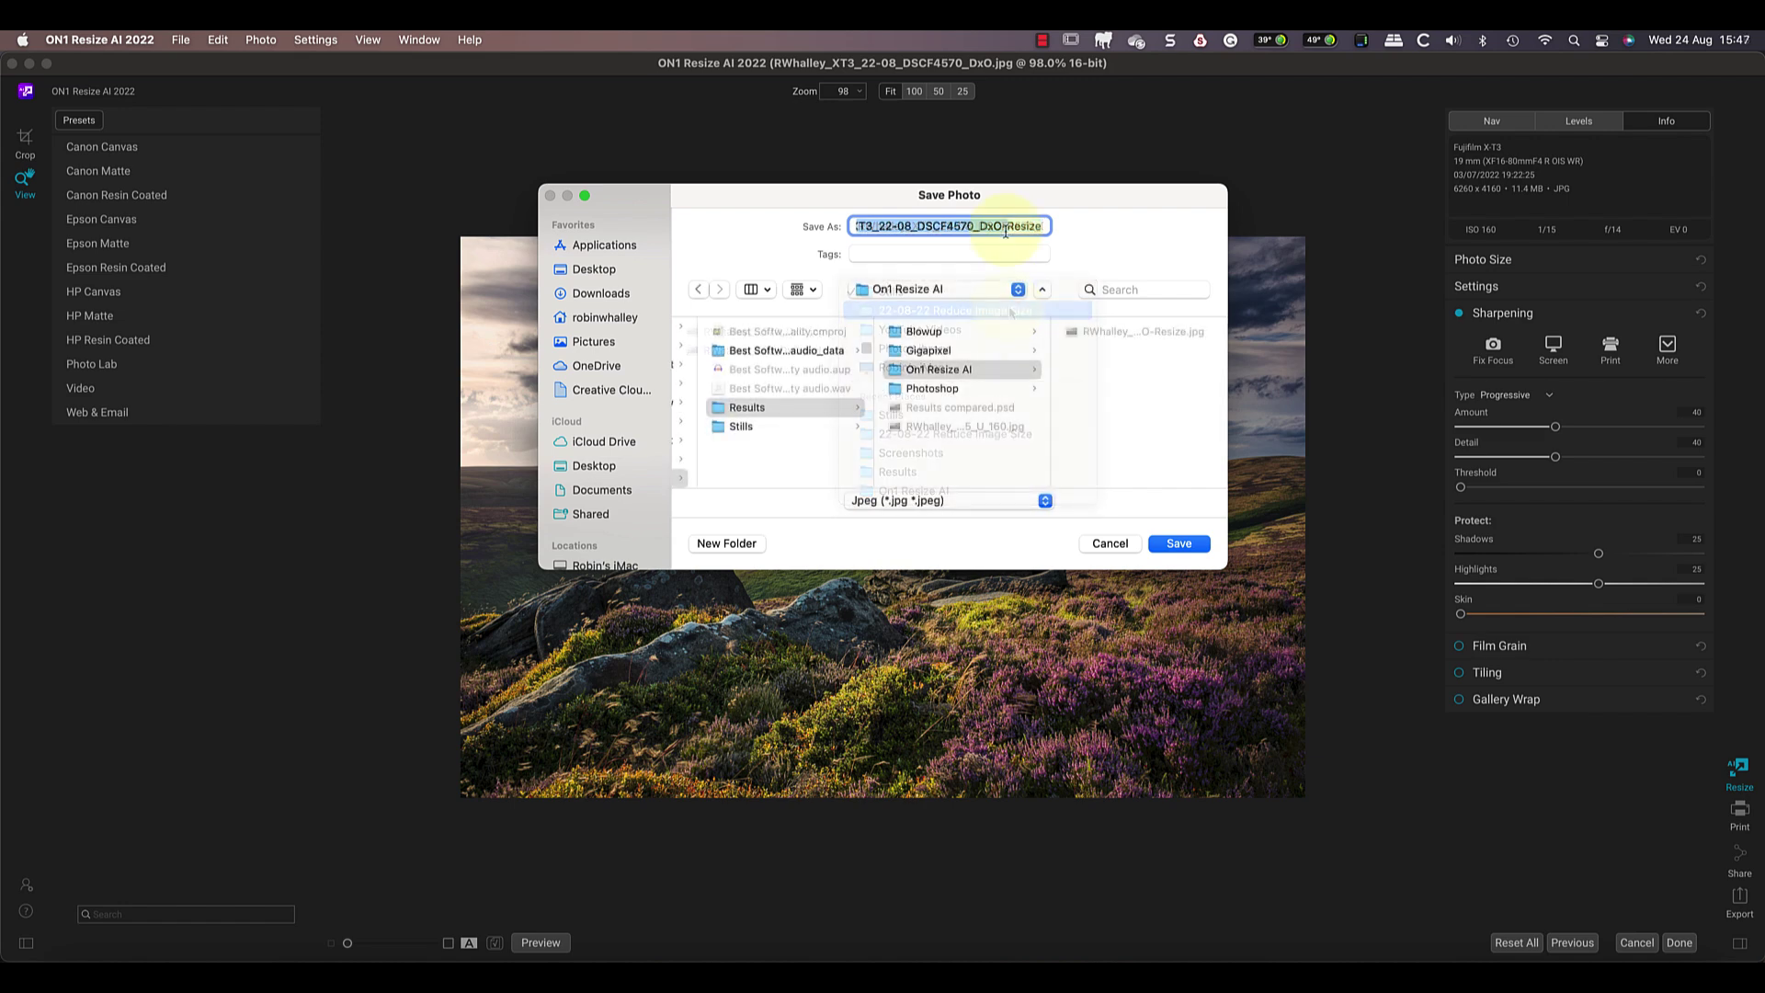
type("Resize")
left_click(1183, 547)
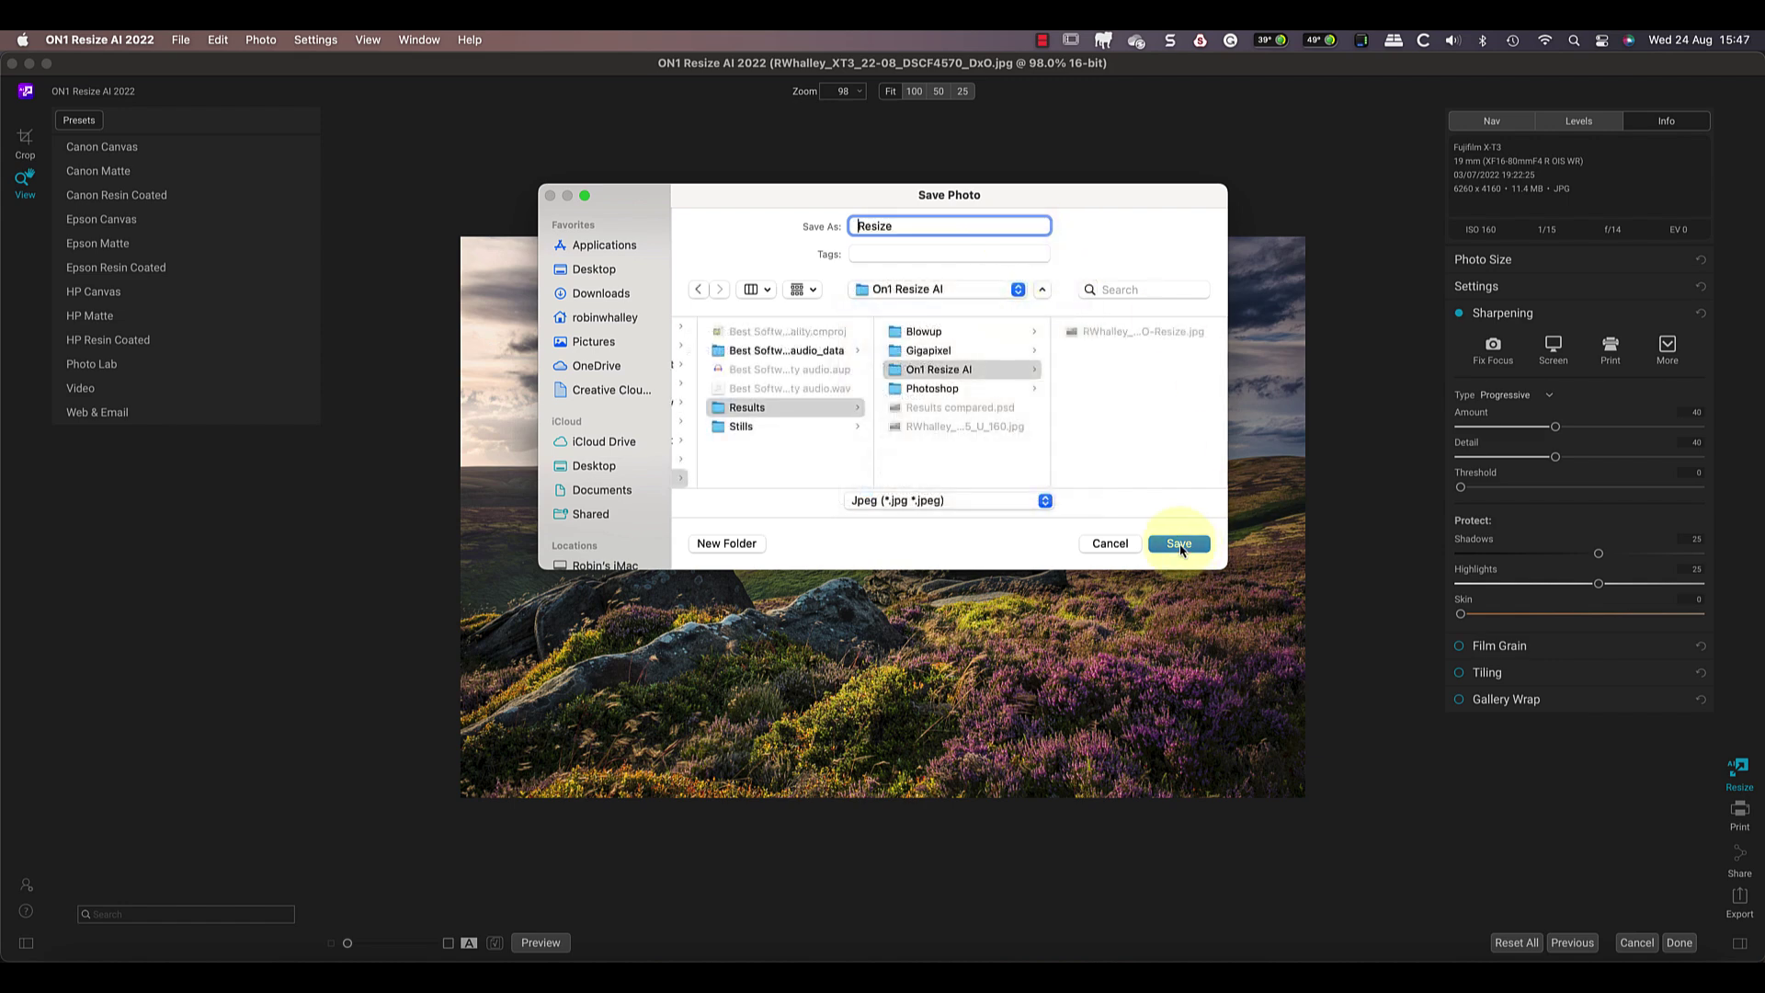
left_click(968, 549)
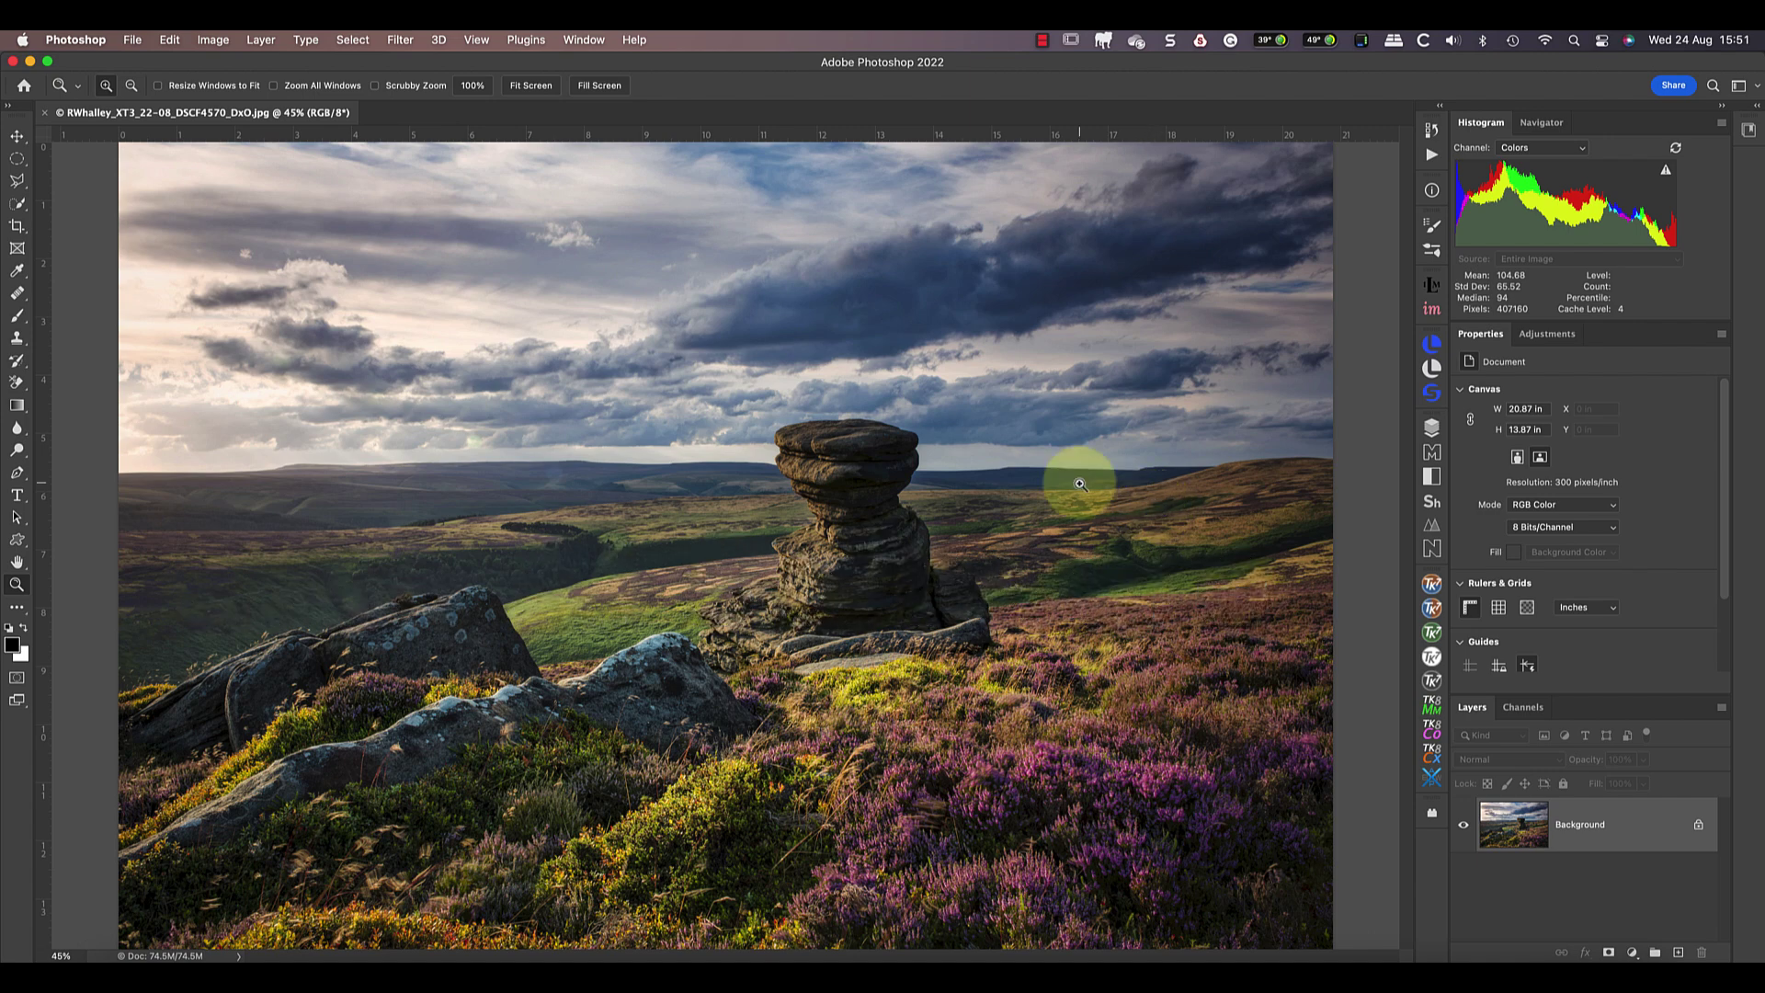
Launch the Blow Up 3 filter and apply the 2000px Screen Sharpen Low preset
left_click(401, 40)
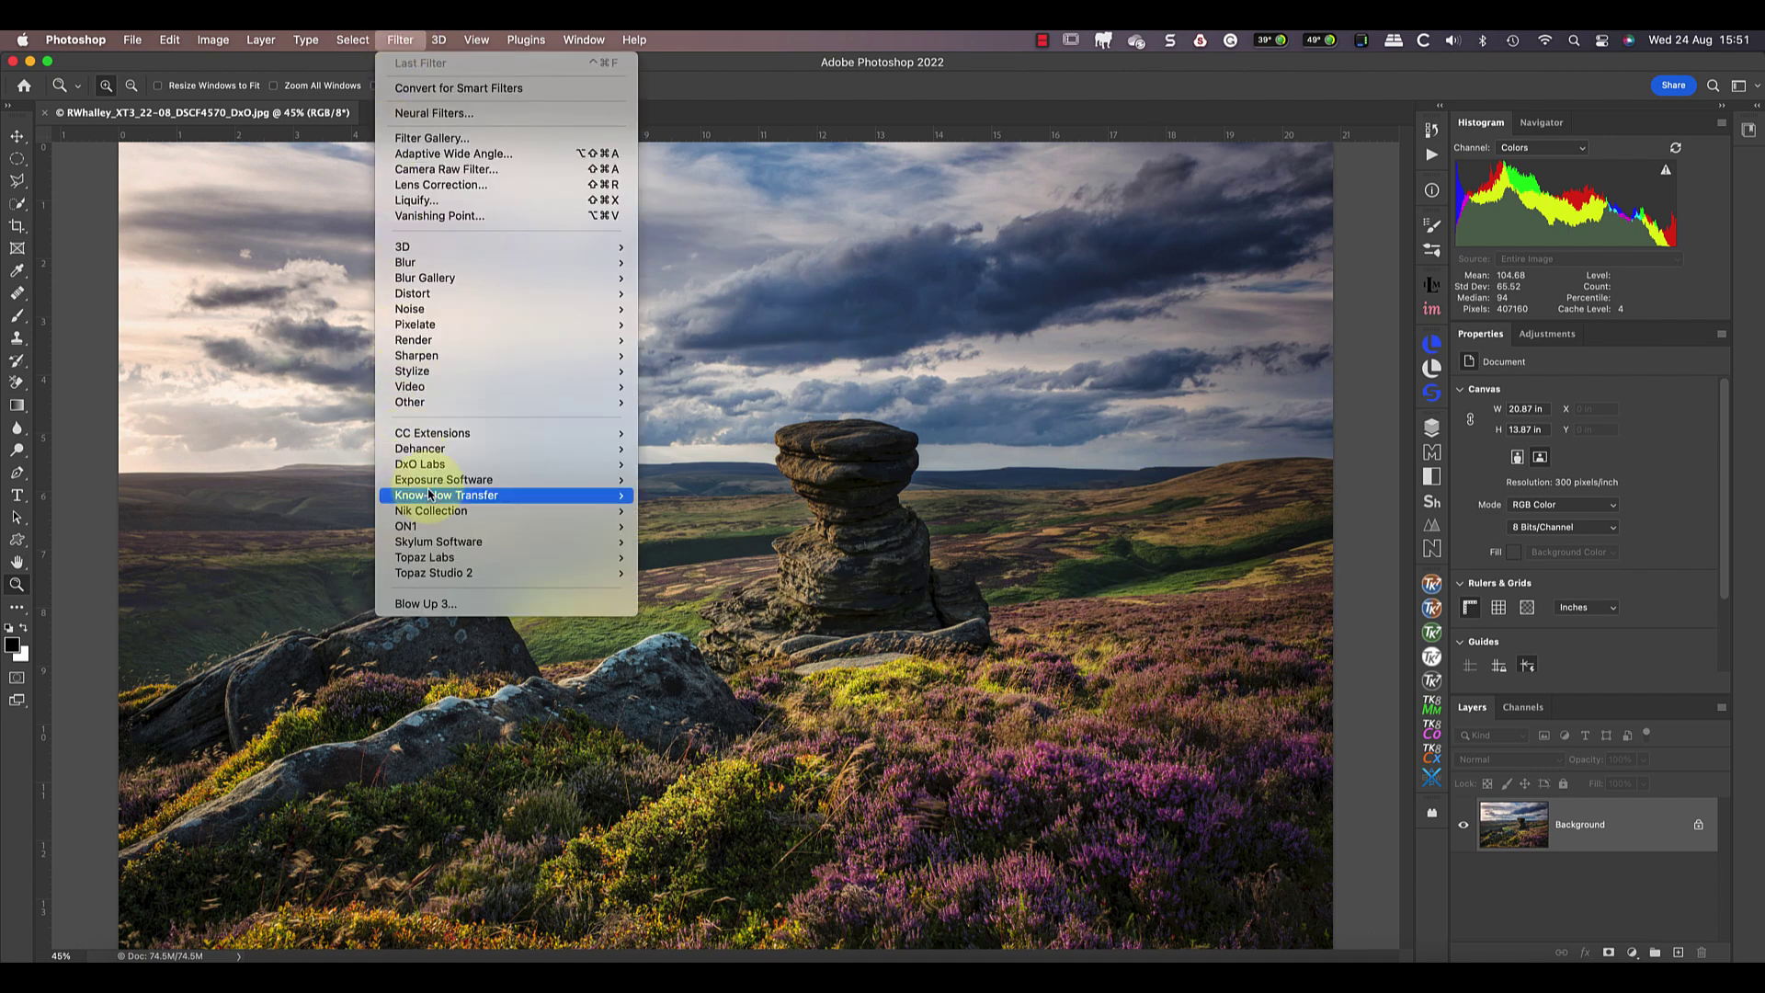
left_click(445, 603)
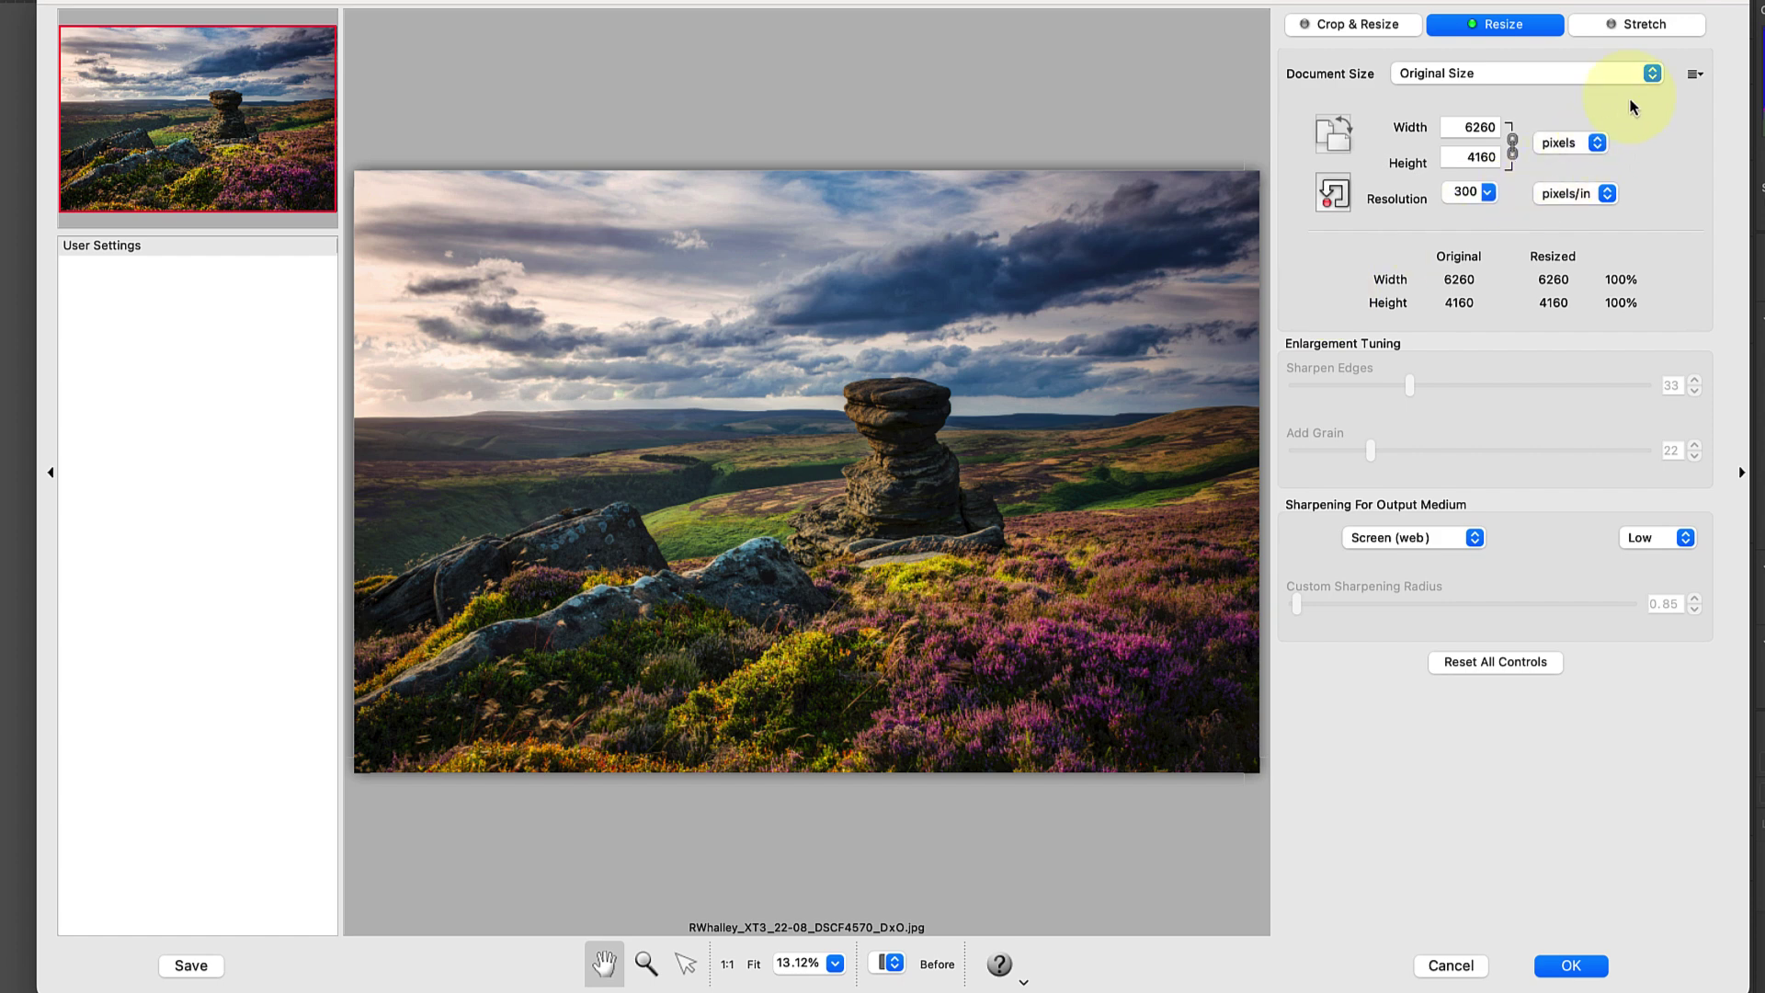
left_click(1648, 78)
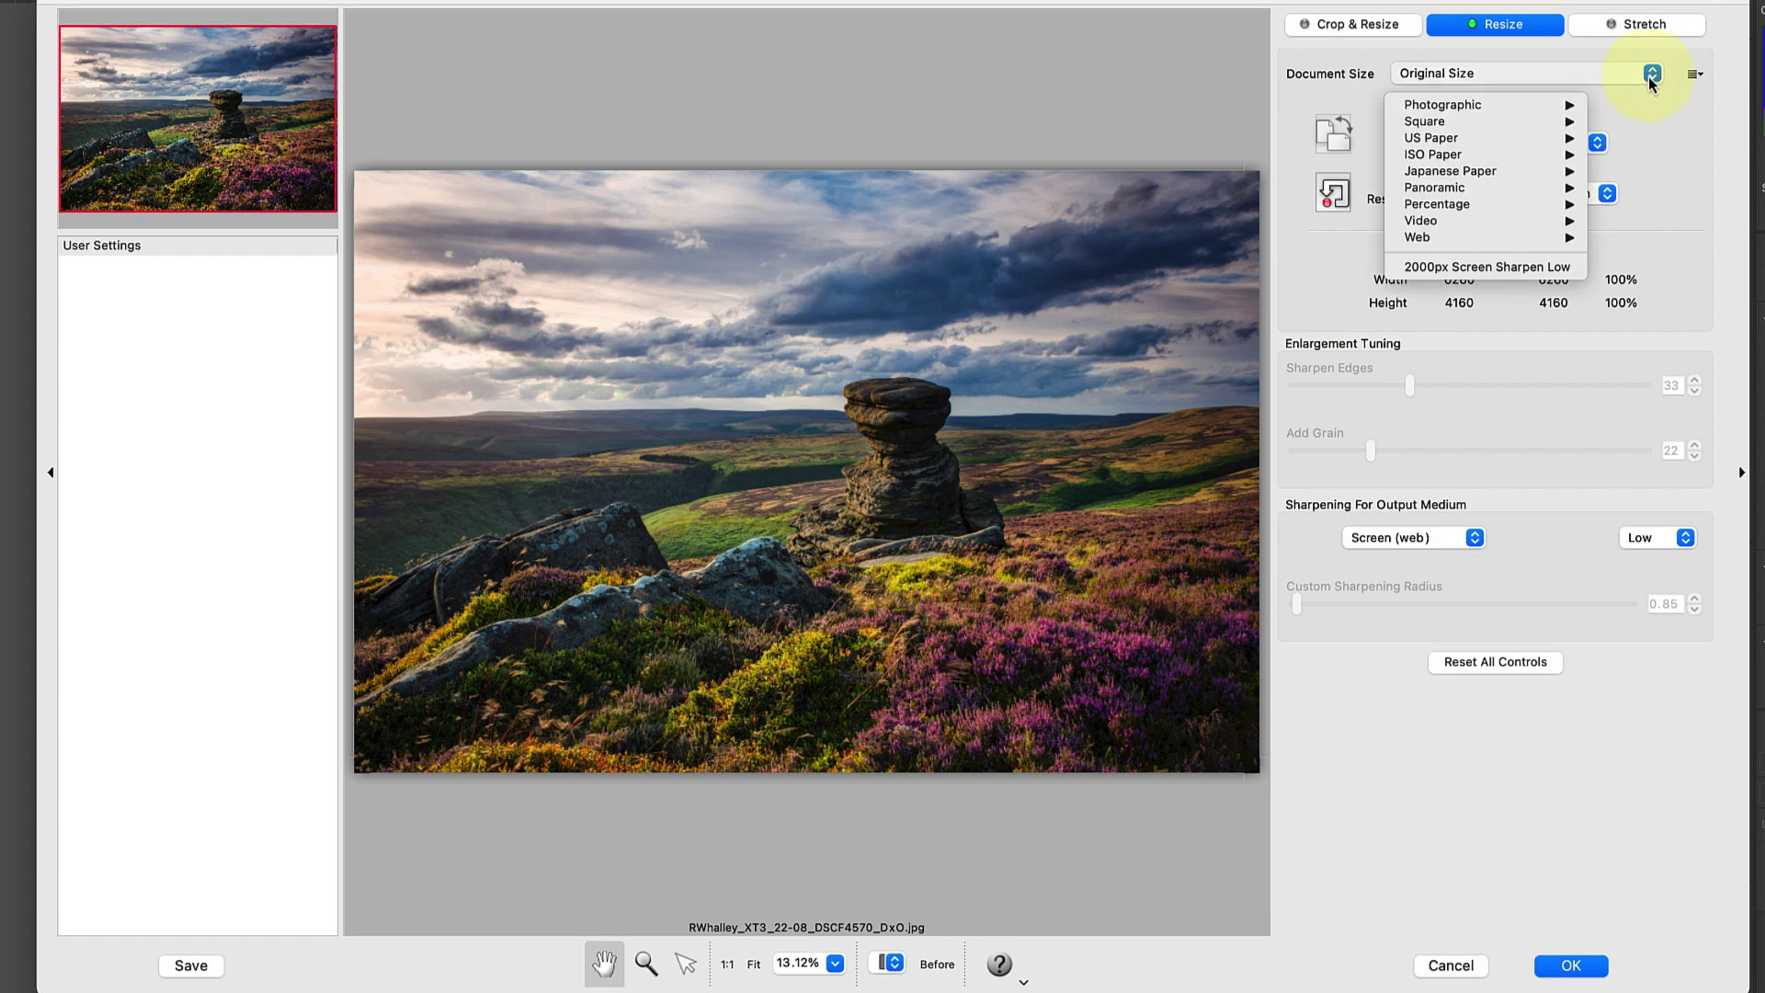
left_click(1508, 266)
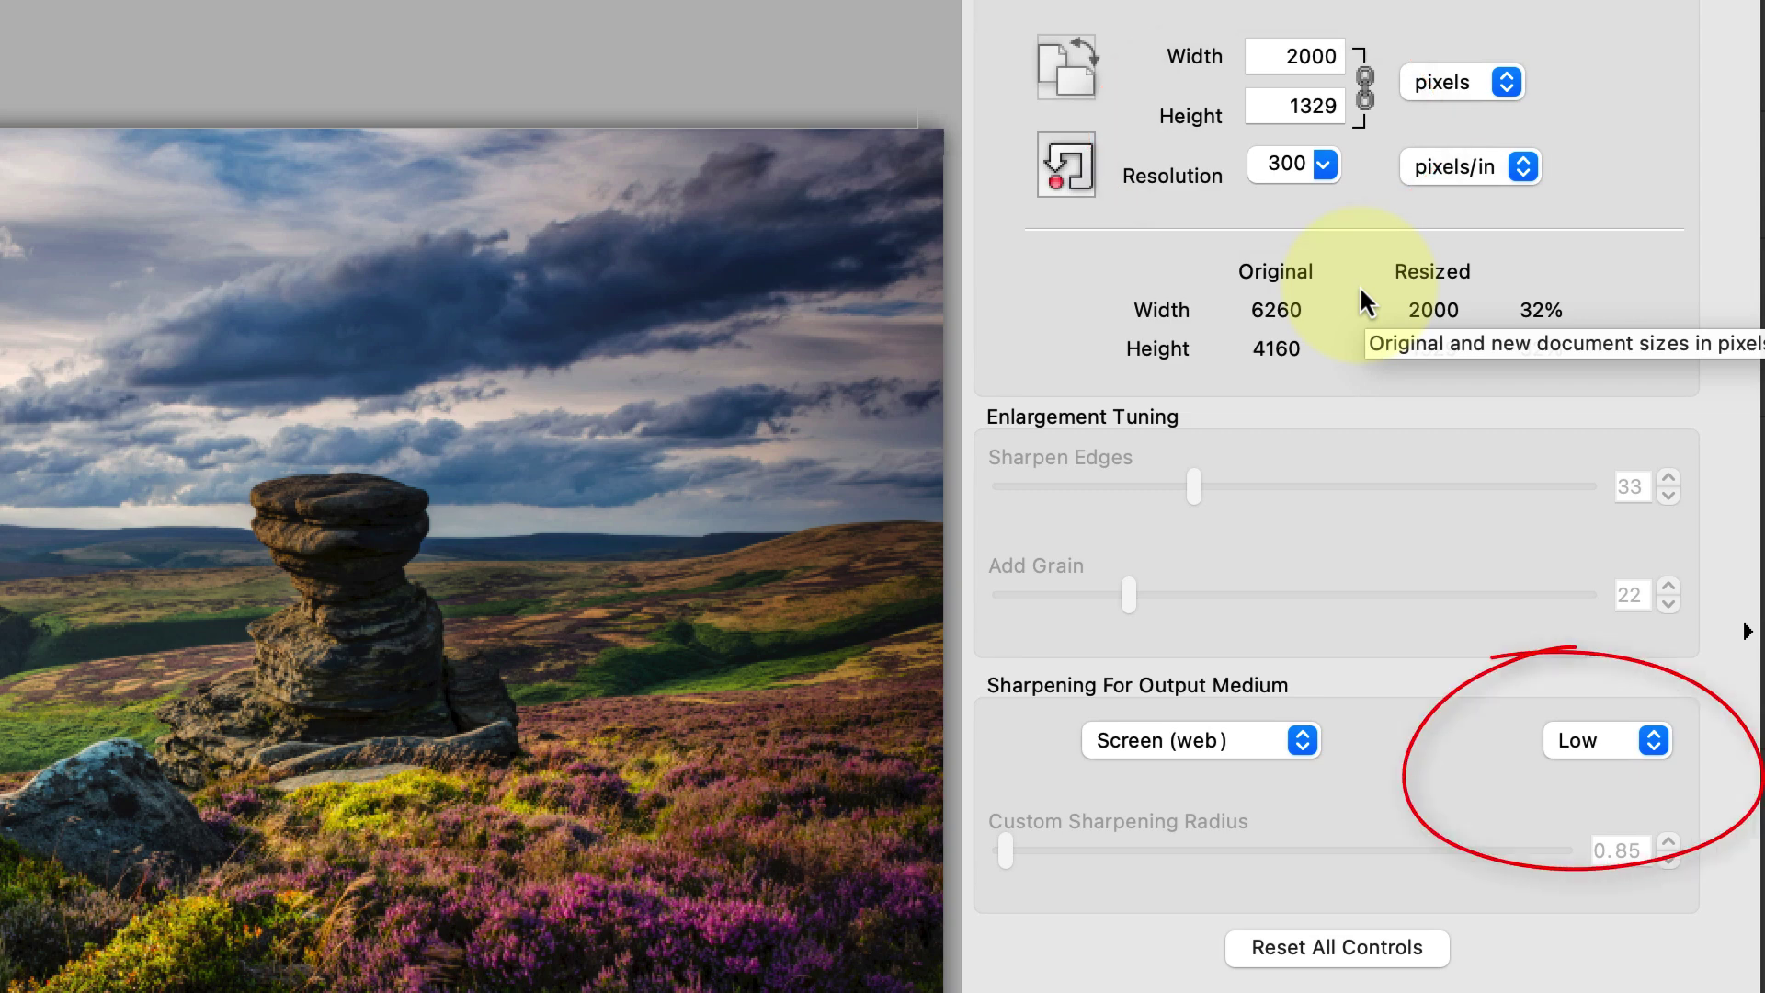
Switch output sharpening to Medium and apply the 2000 × 1329 px resize
left_click(1654, 739)
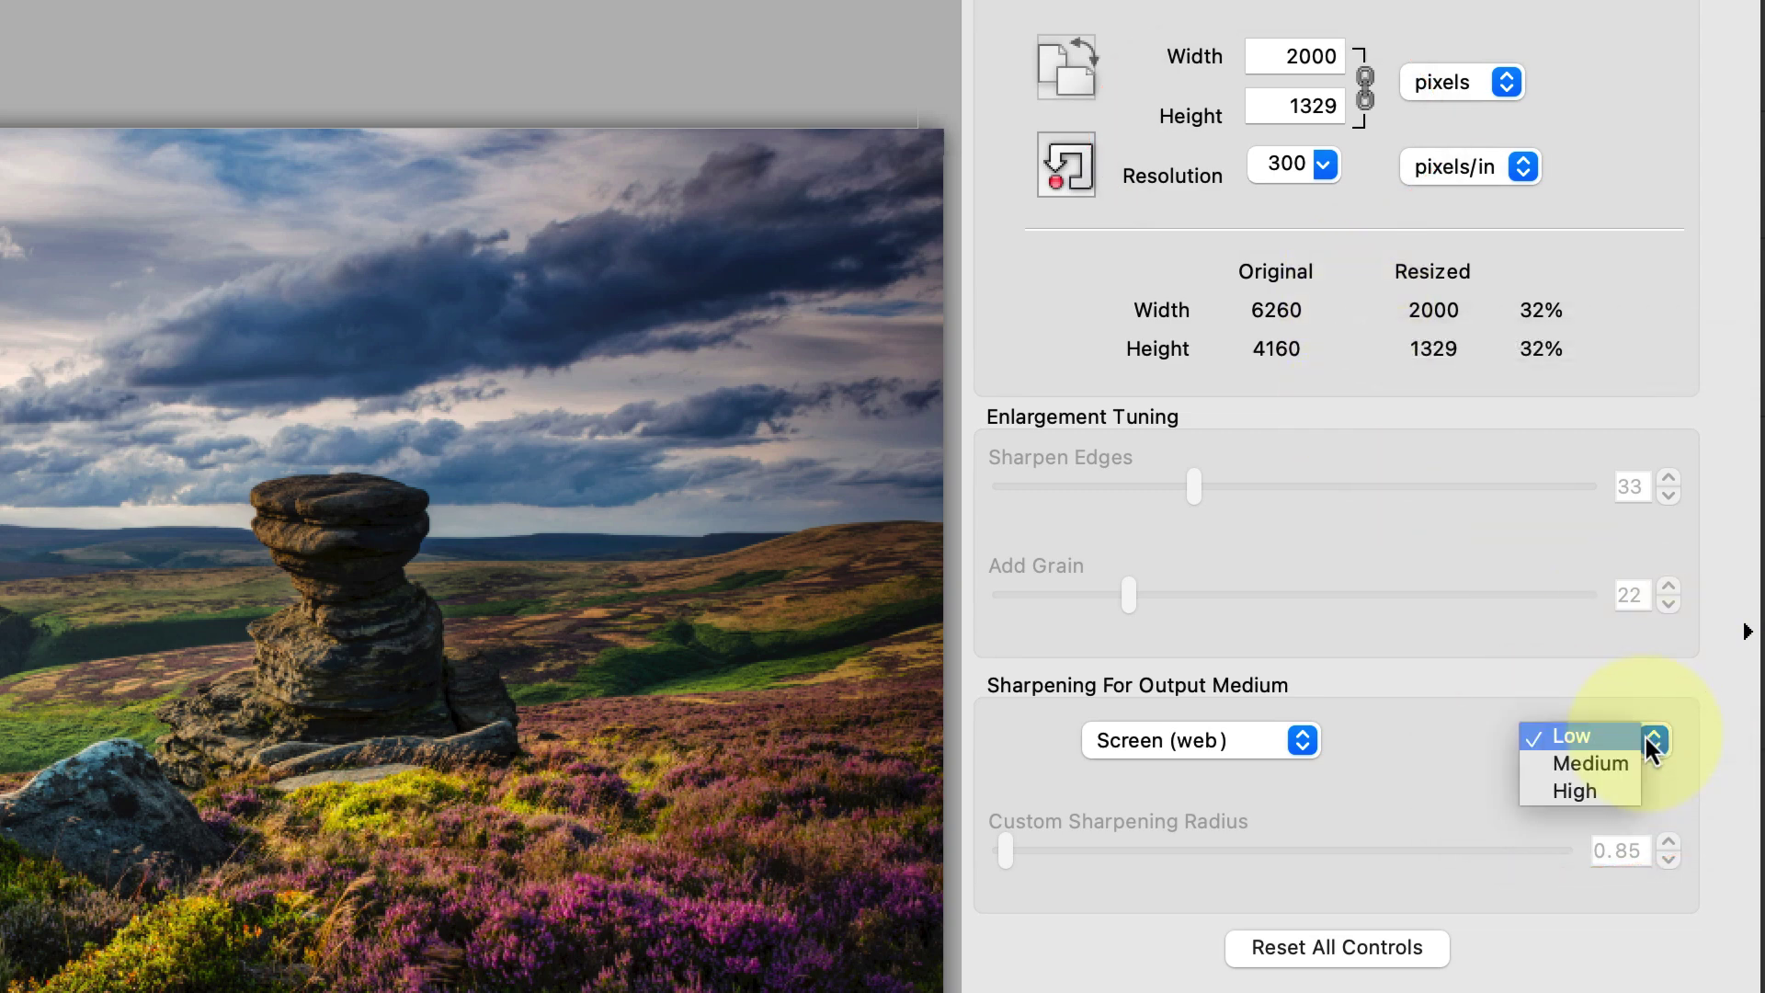
left_click(1613, 763)
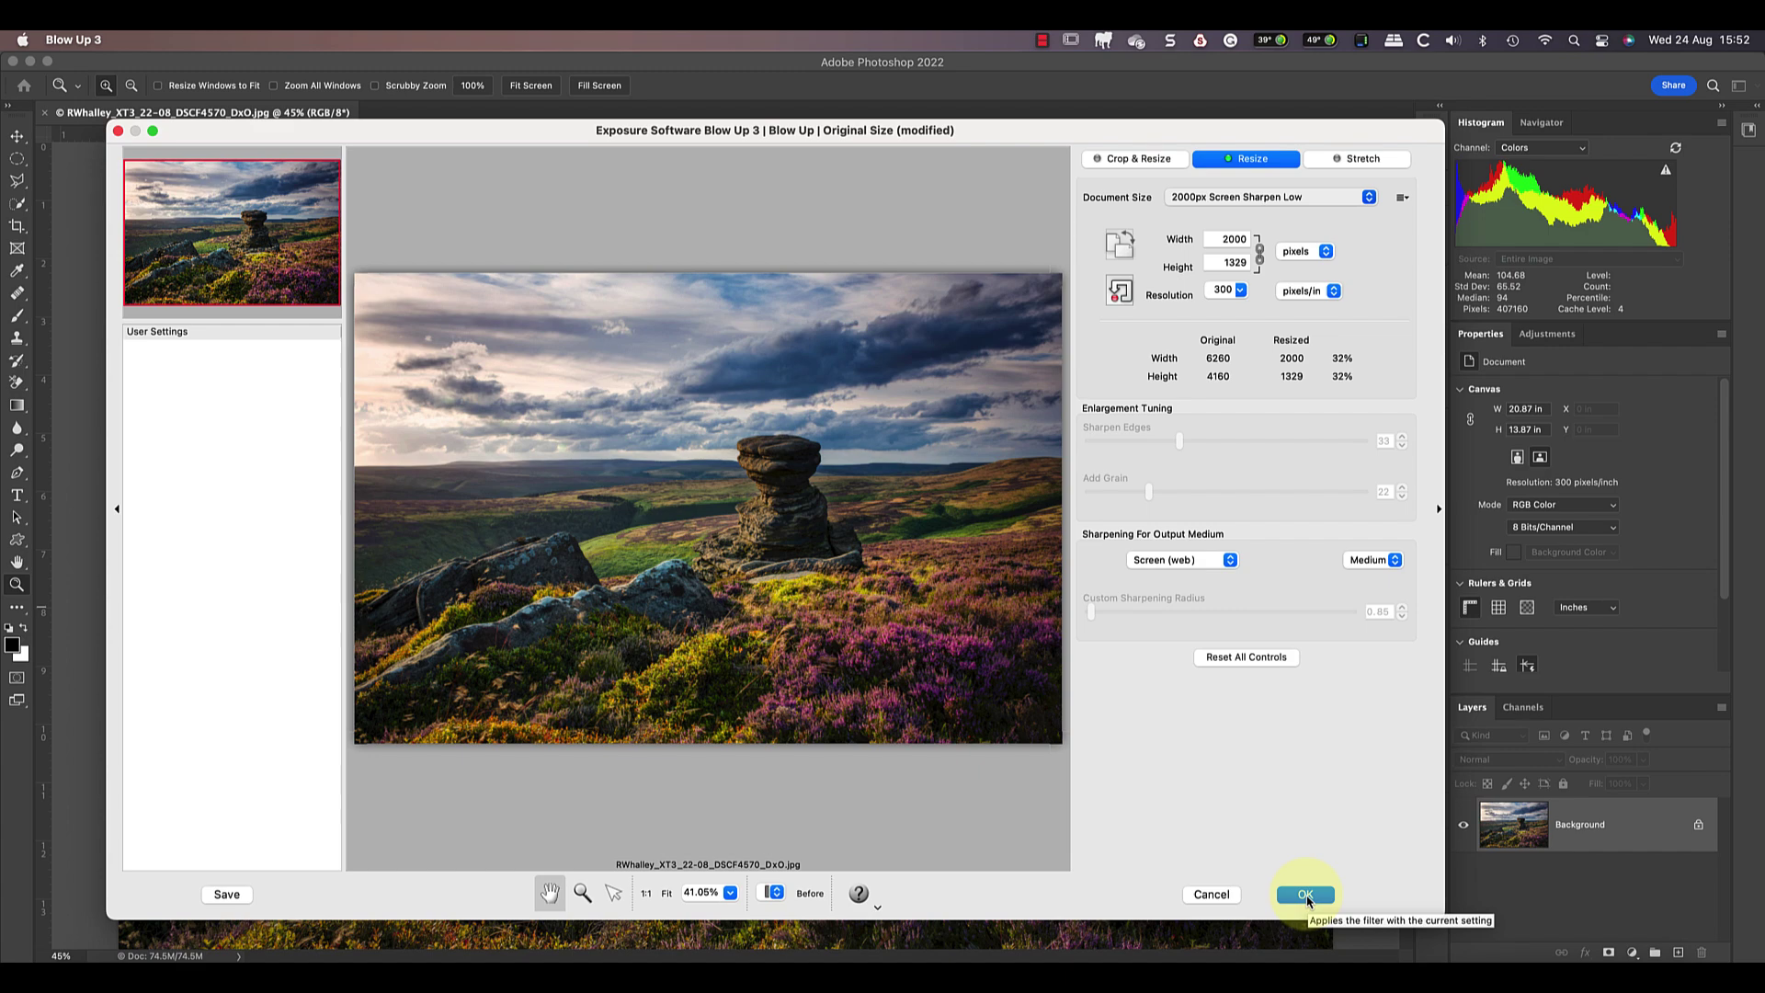
left_click(1306, 896)
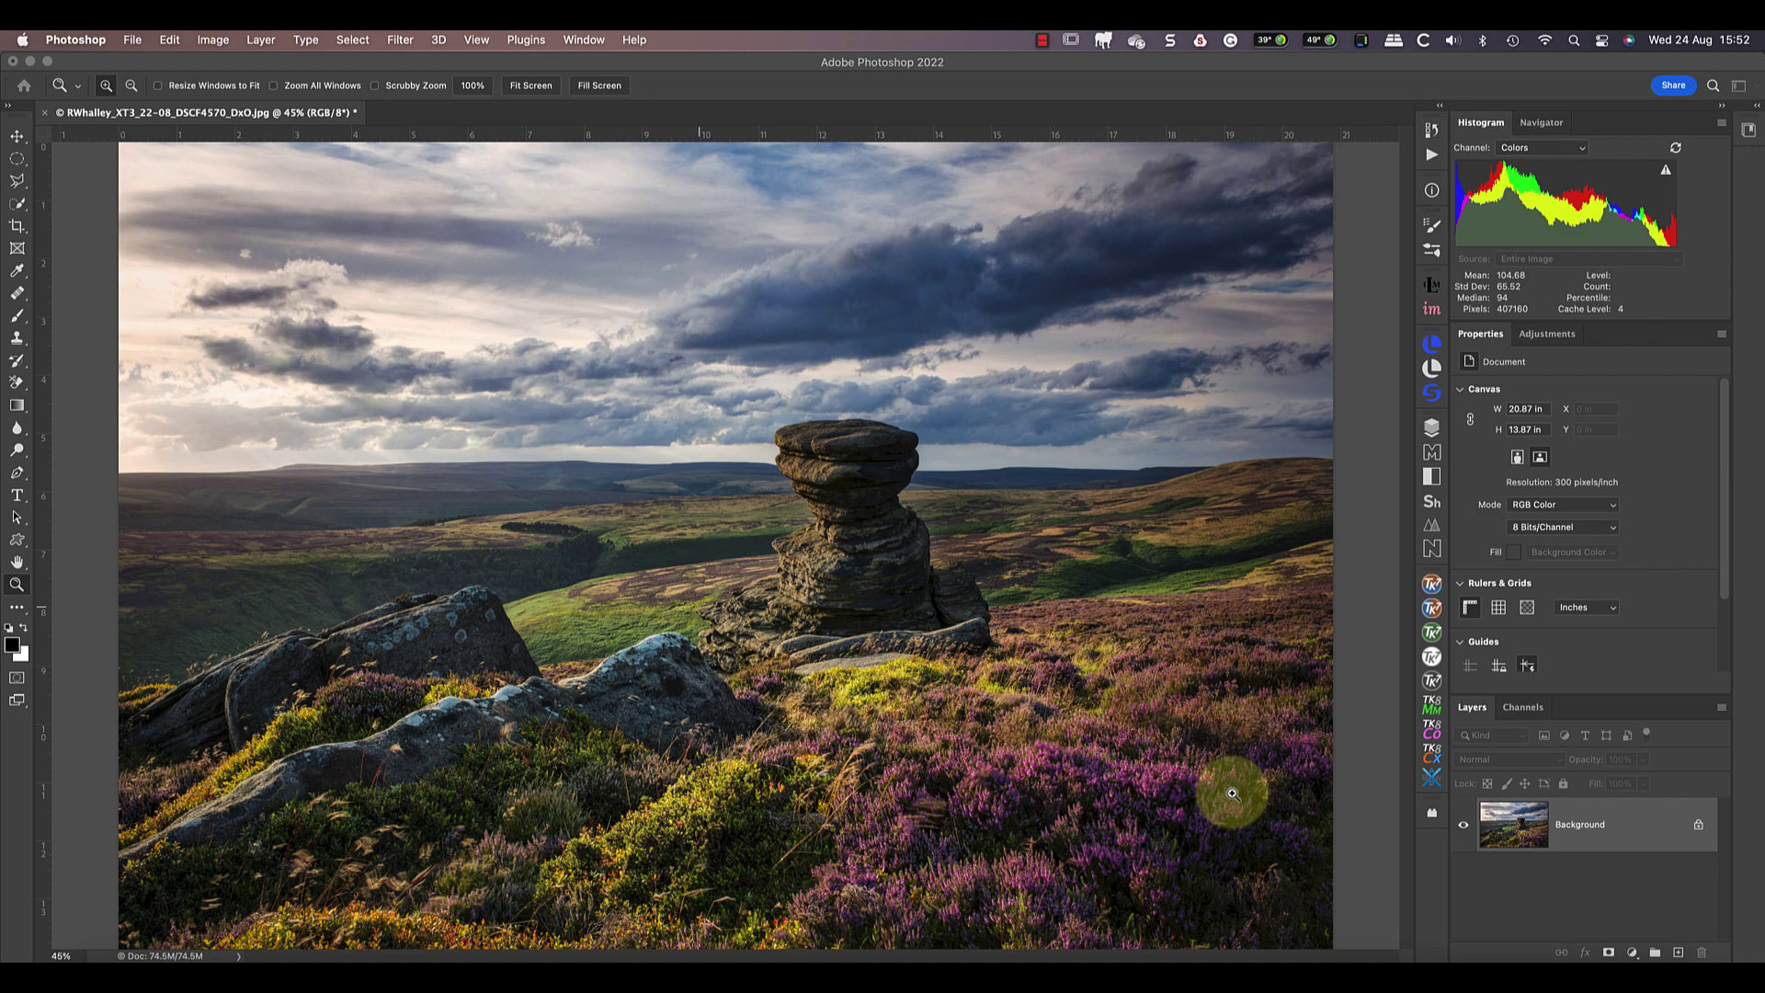
key("super+z")
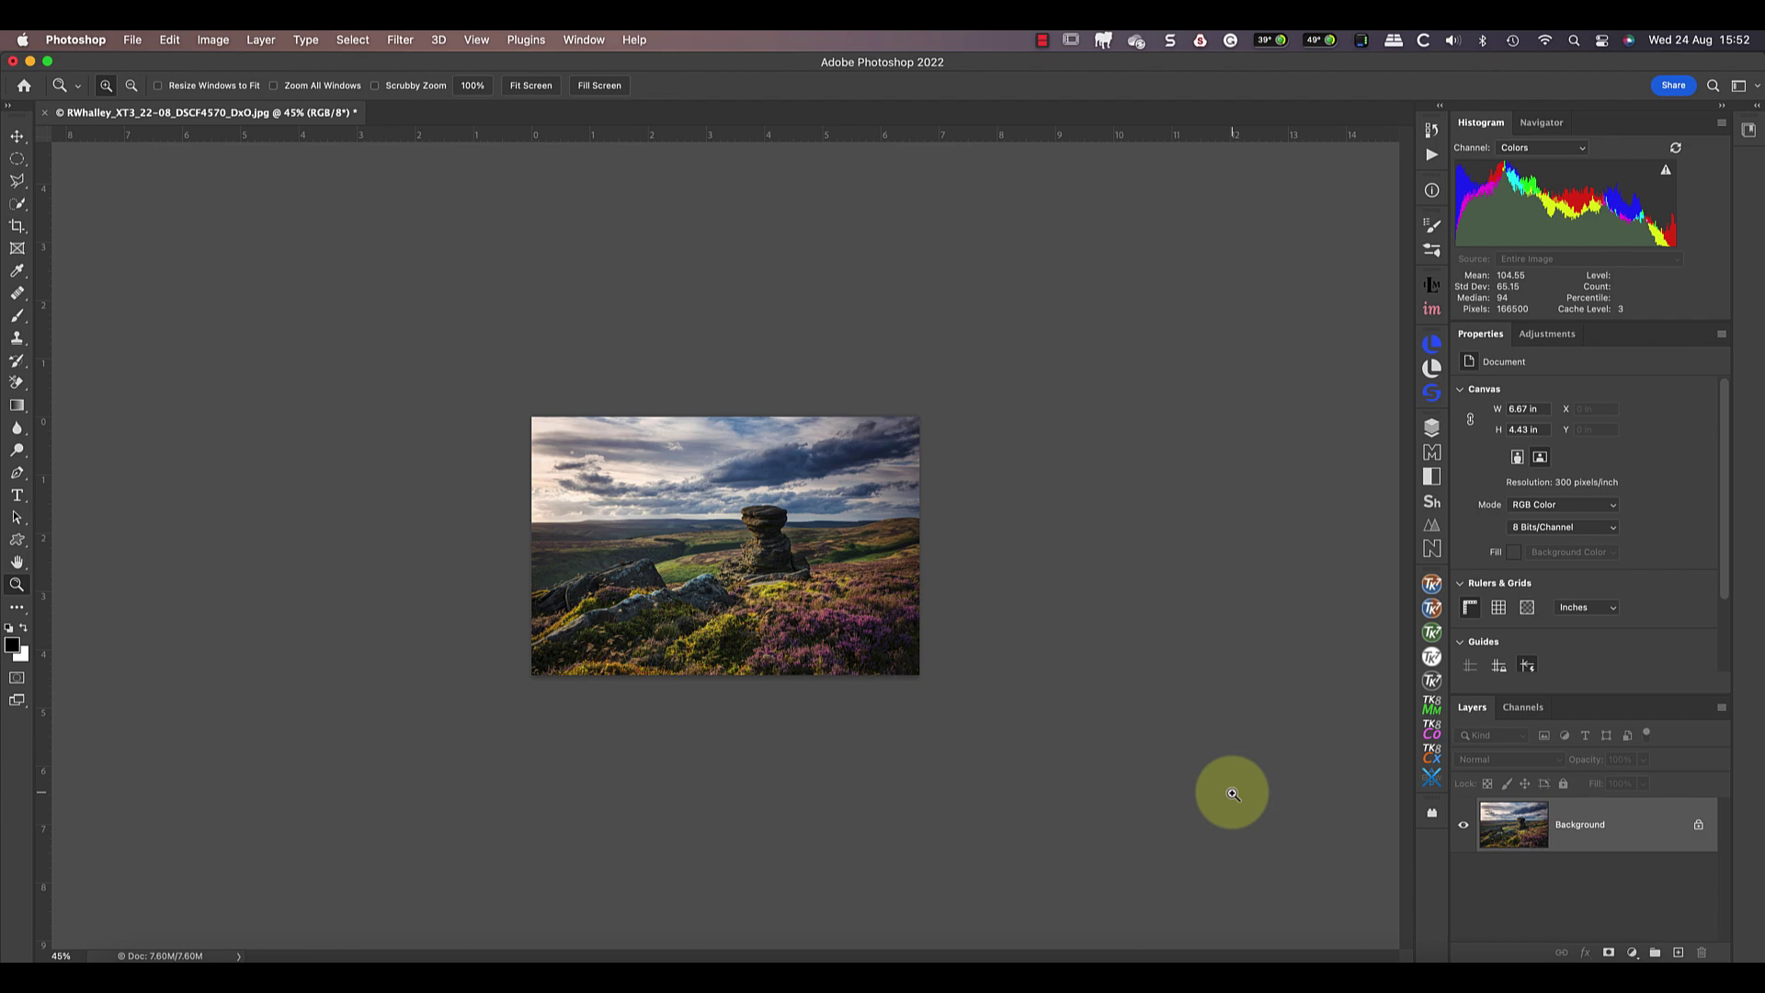
left_click(522, 88)
left_click(471, 86)
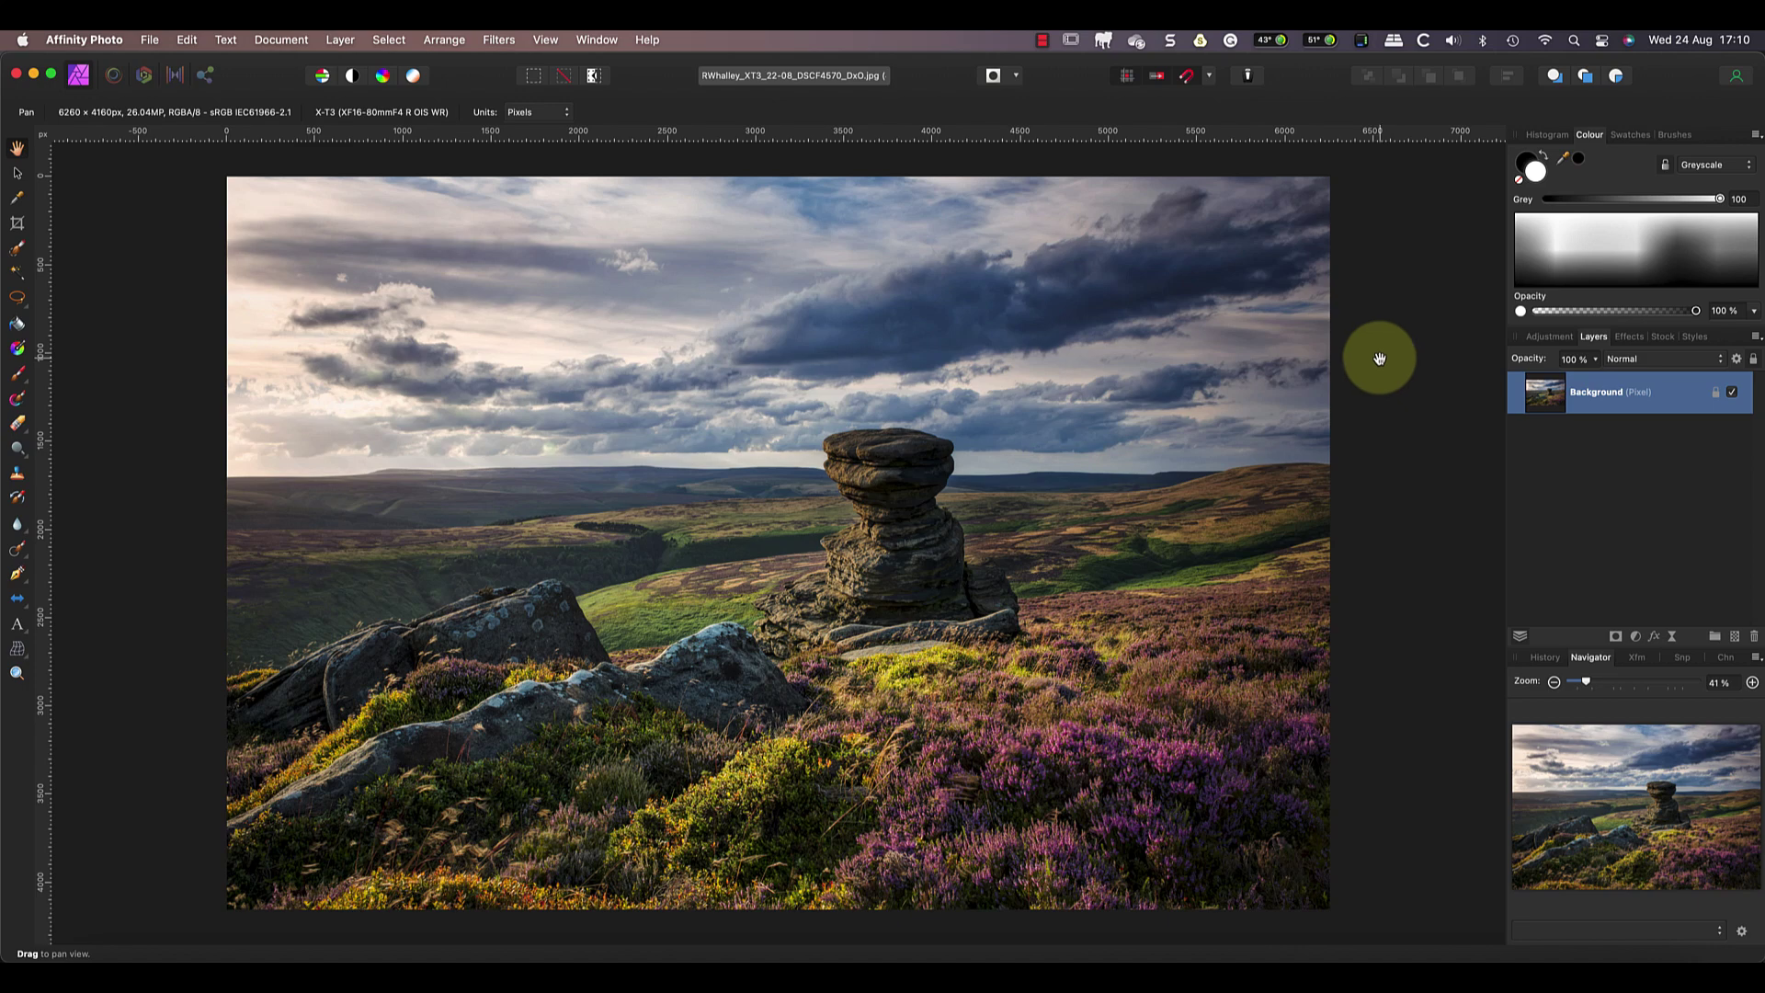
Set the document width to 2000 px (height 1329.1) with Lanczos 3 (separable) resampling
left_click(293, 41)
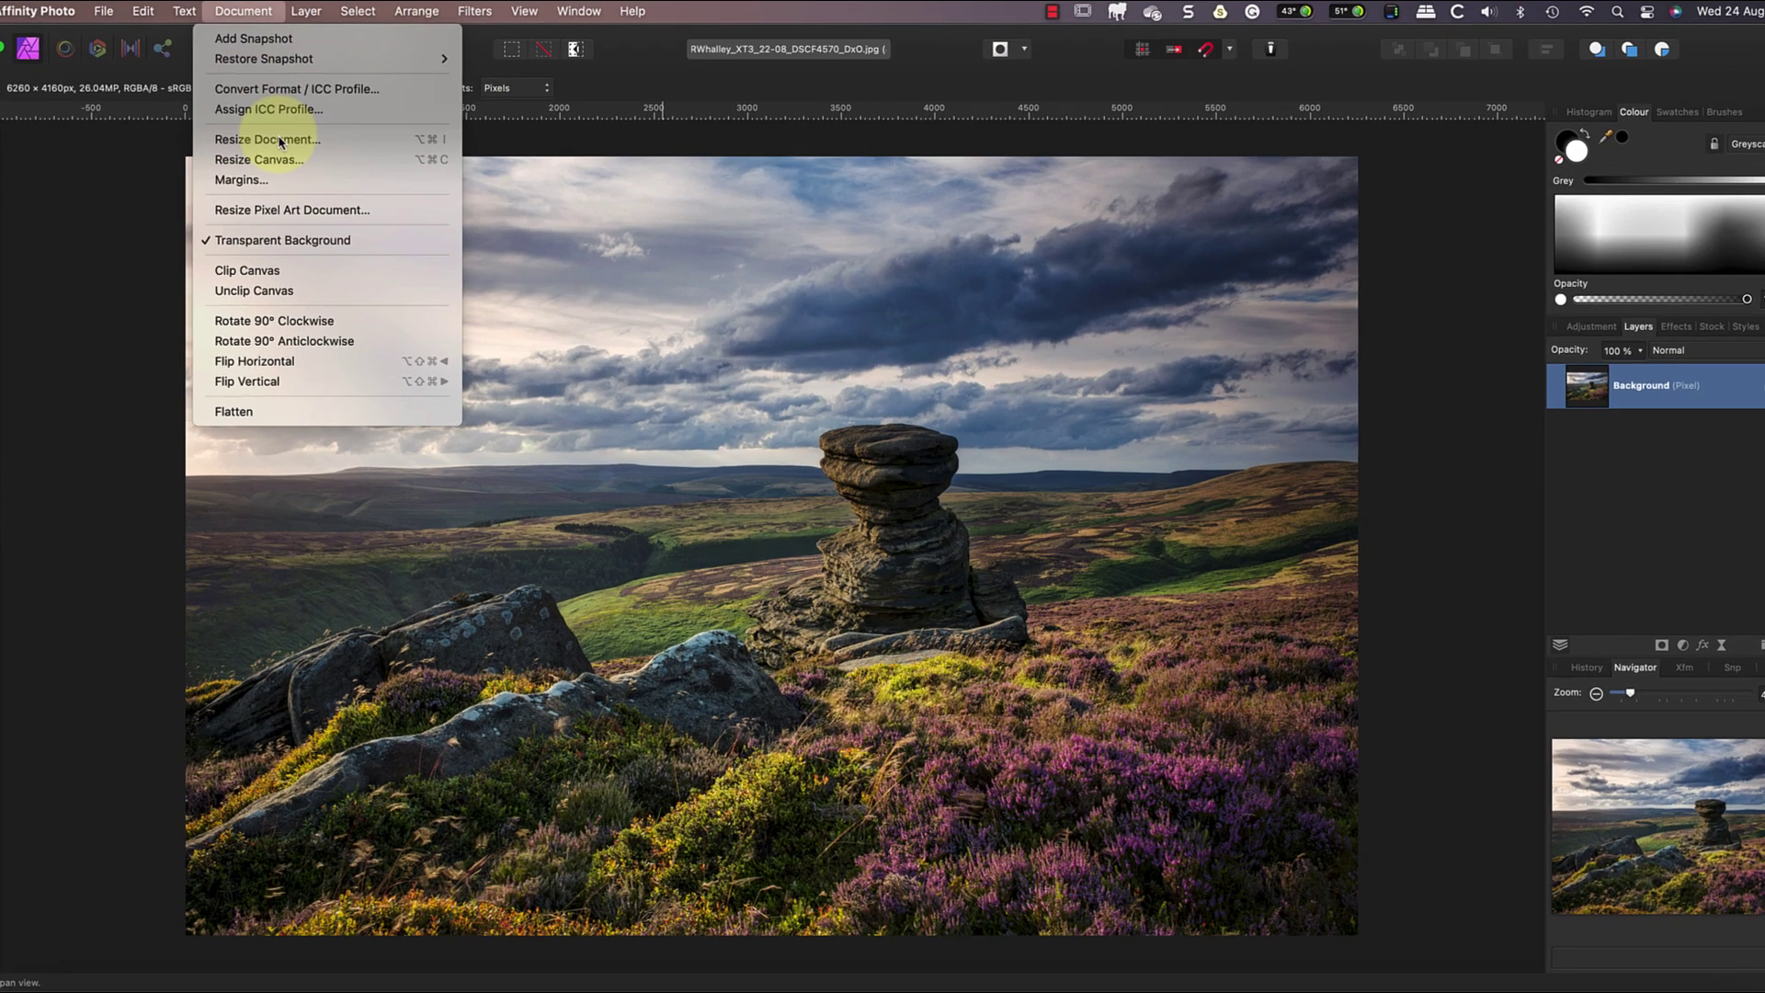
left_click(280, 140)
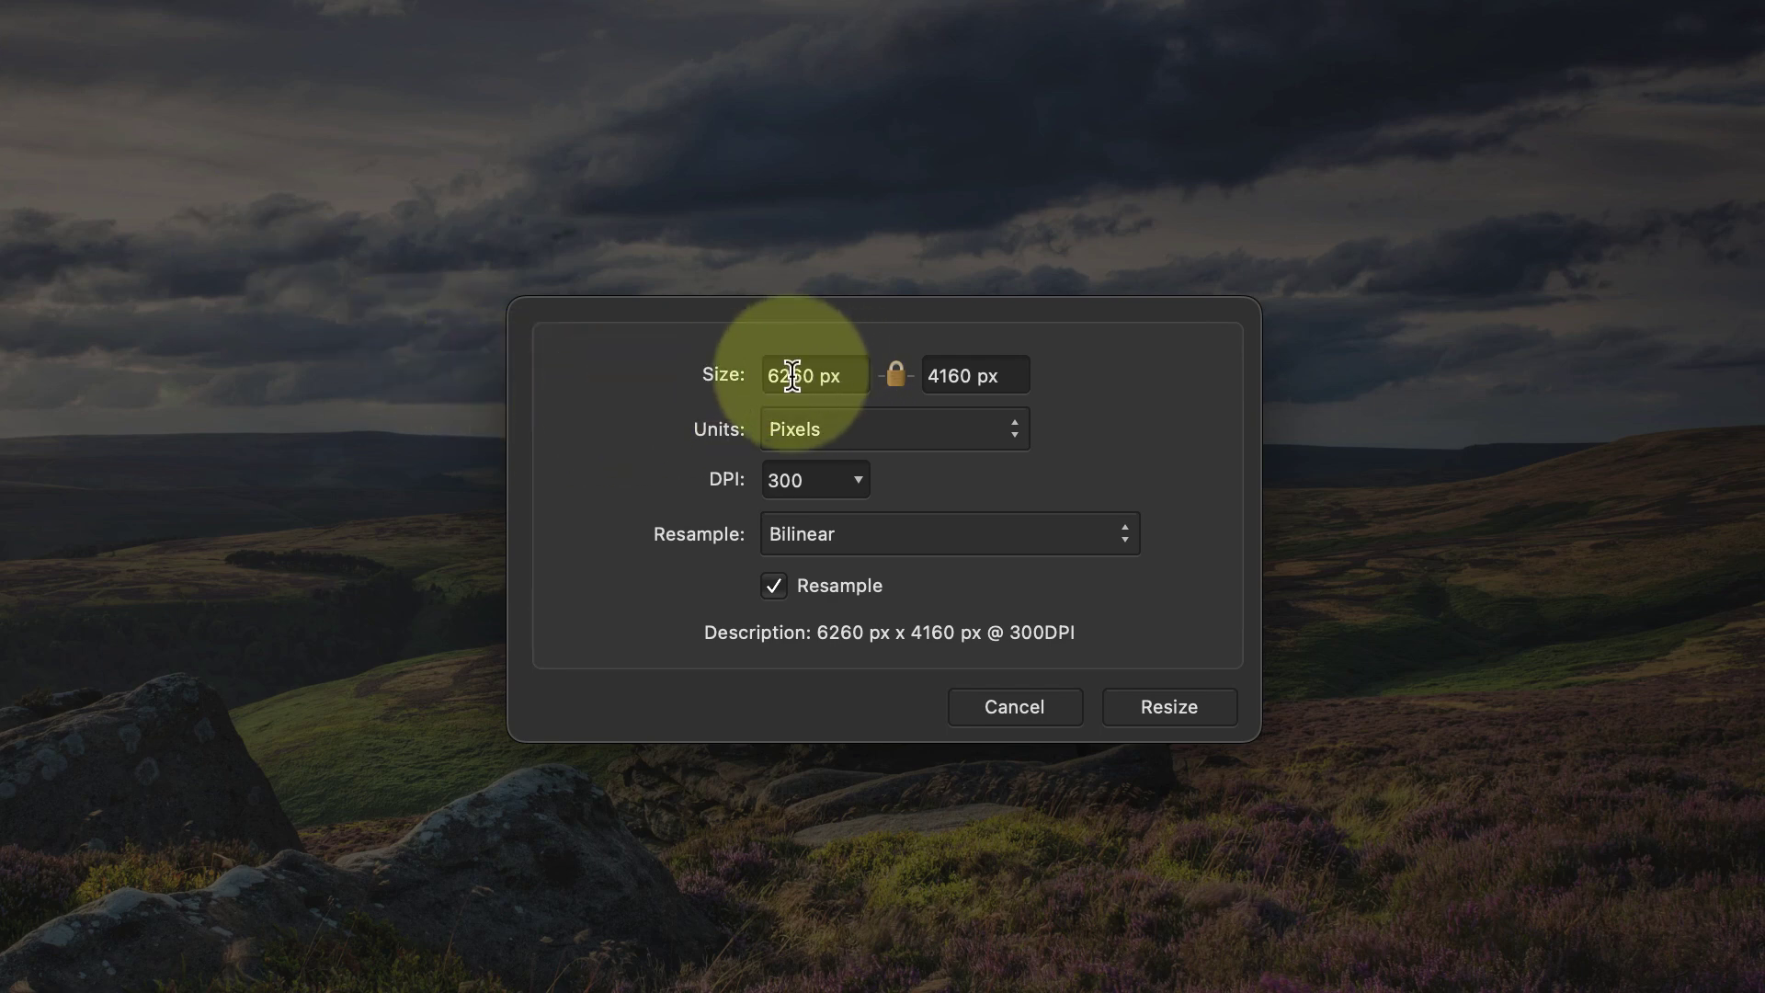
left_click(826, 375)
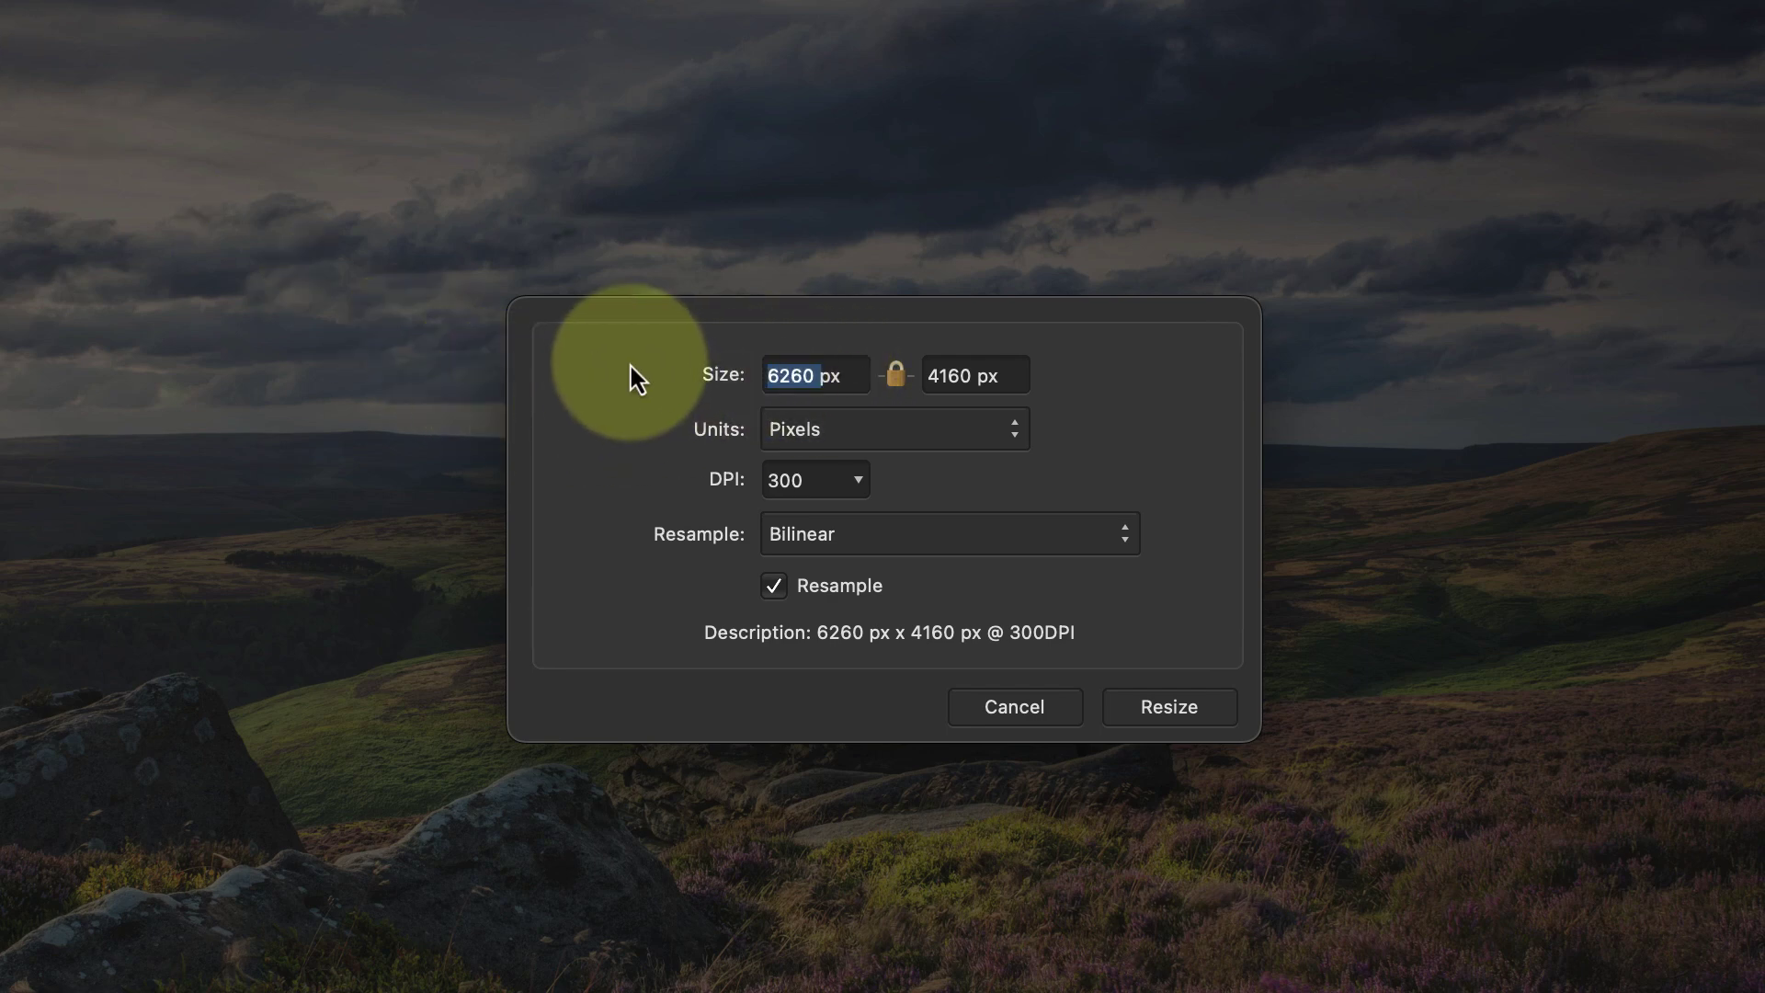
type("2000")
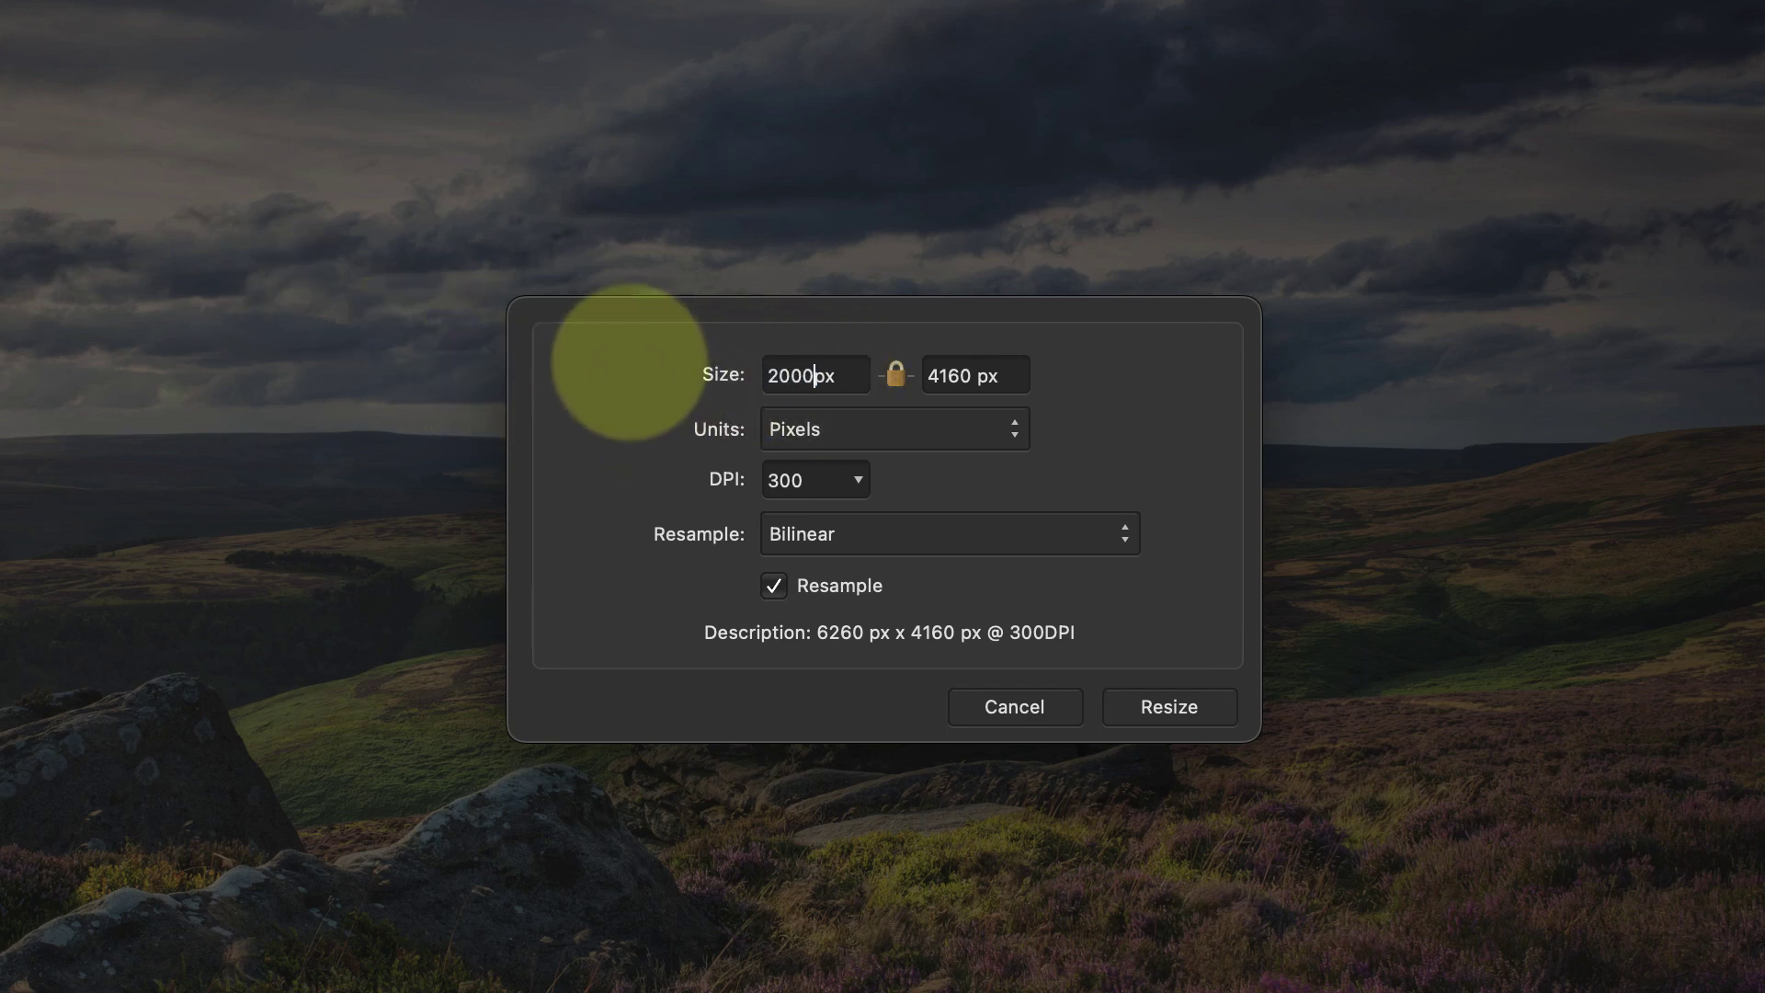
left_click(995, 378)
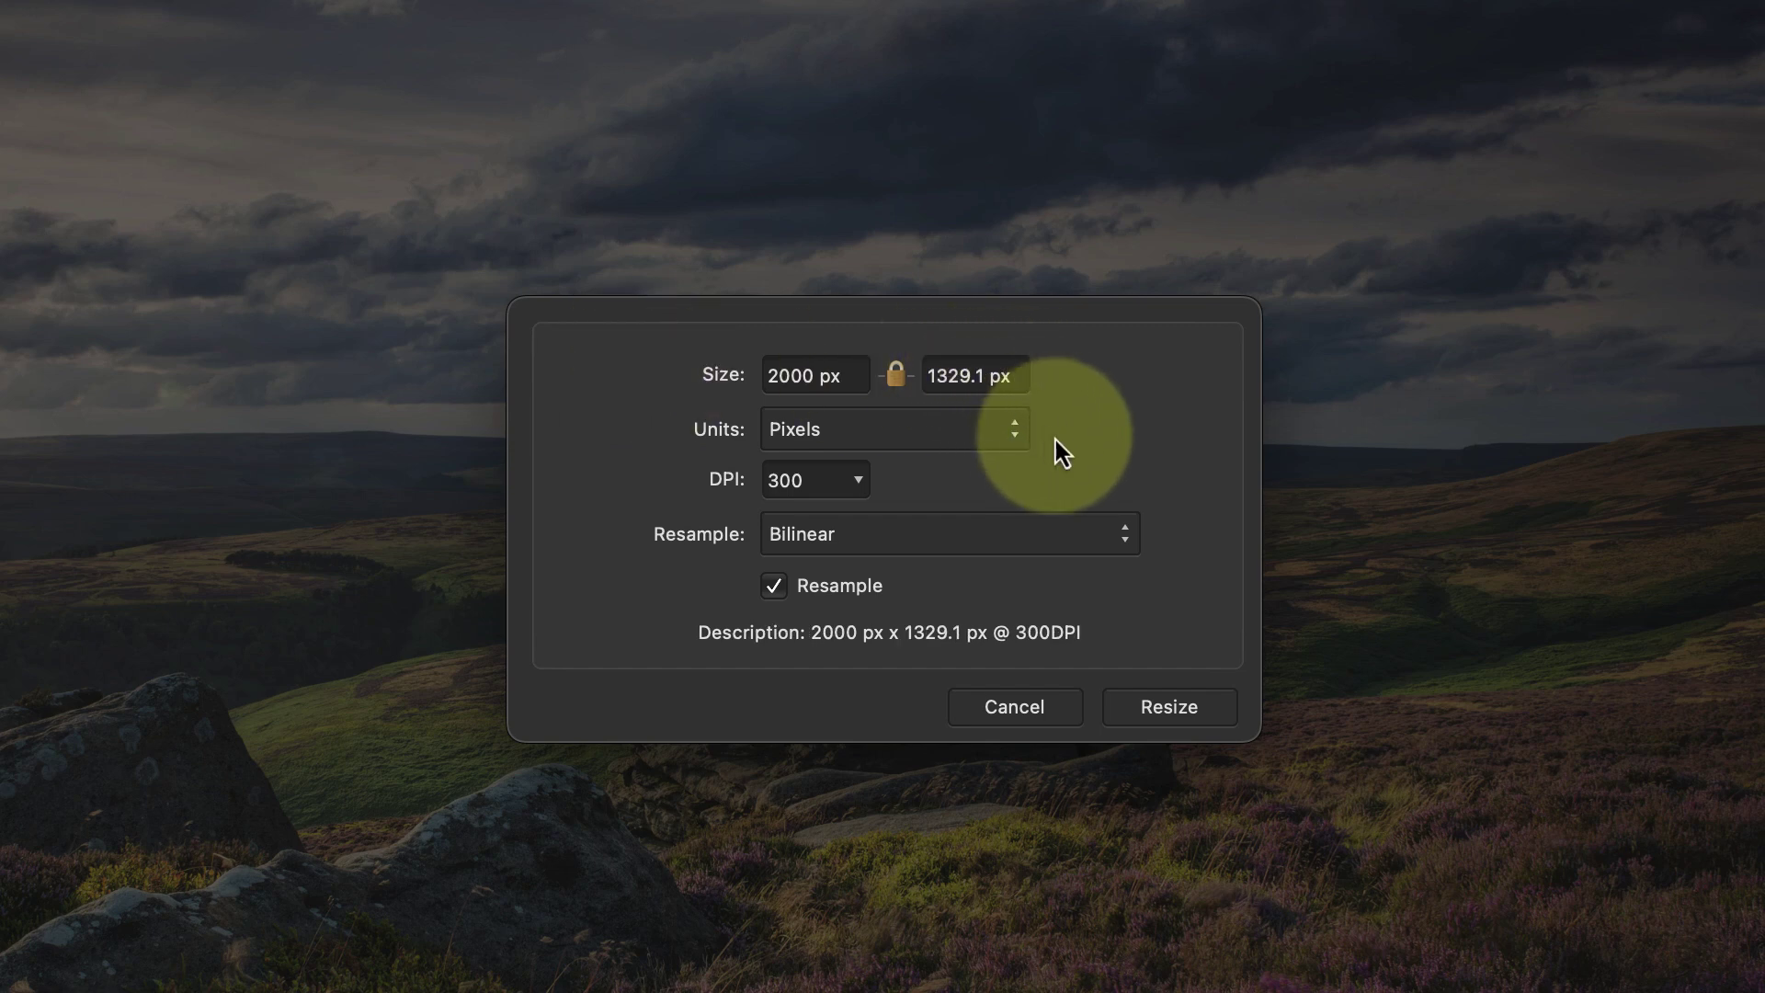
left_click(1116, 534)
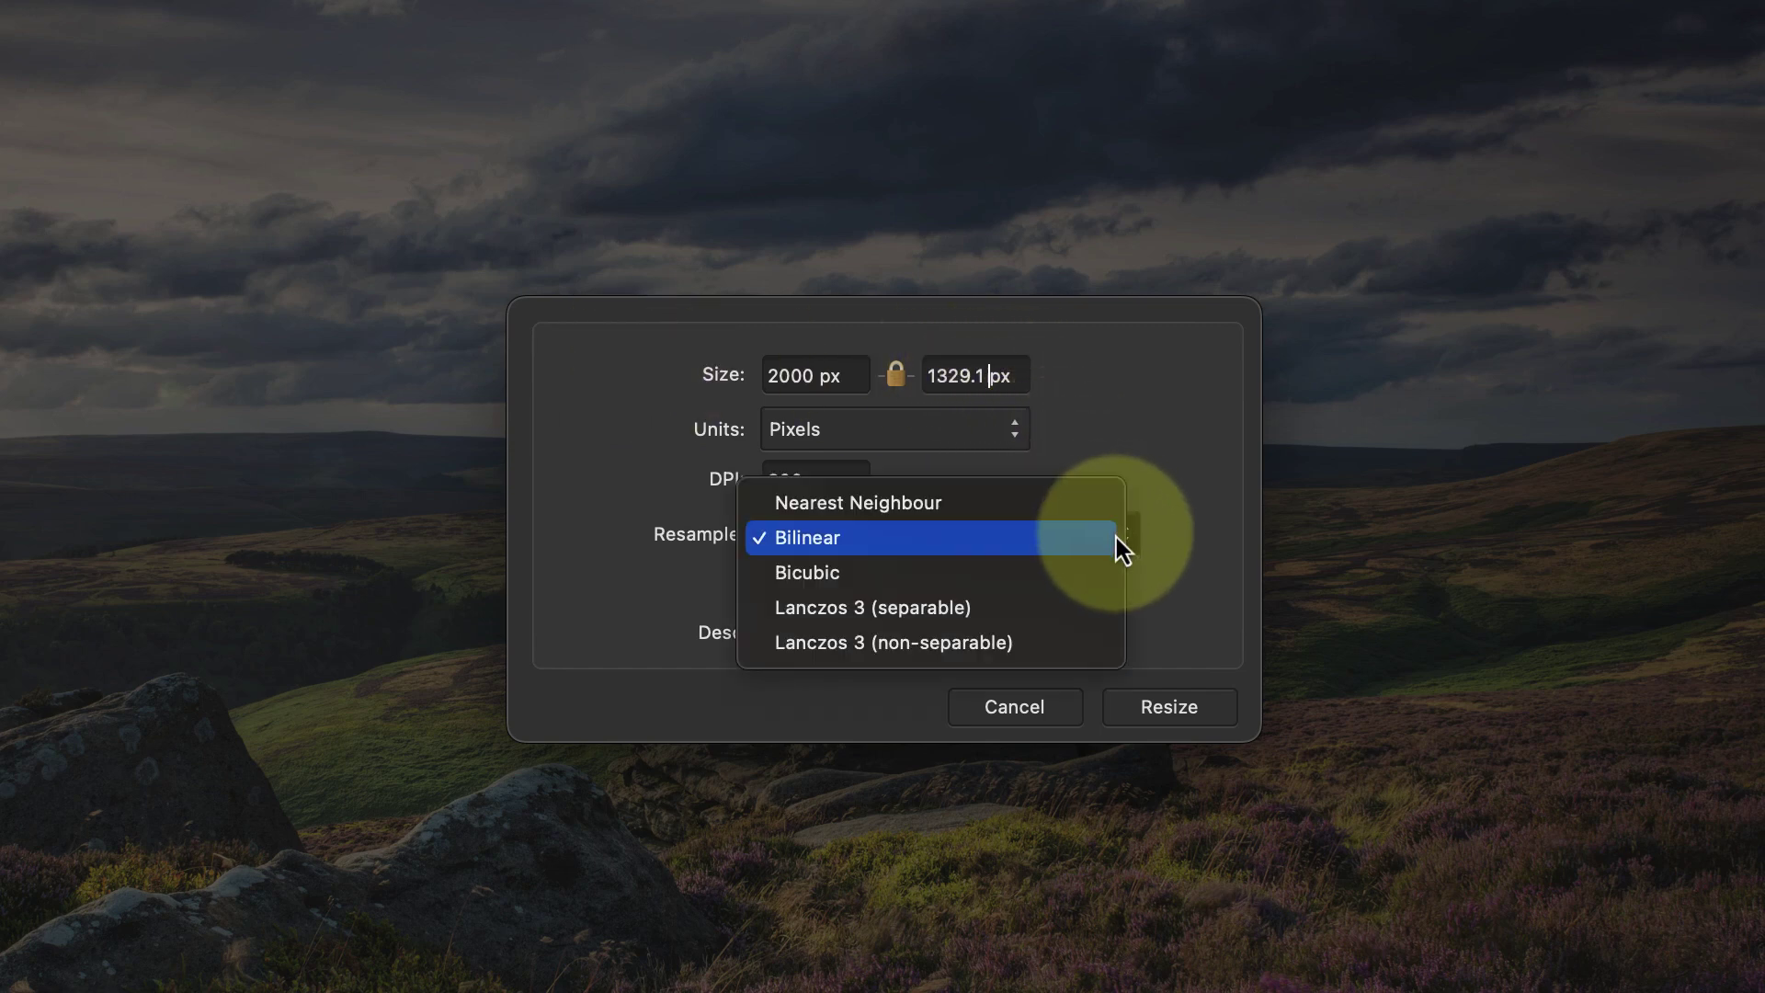
left_click(995, 609)
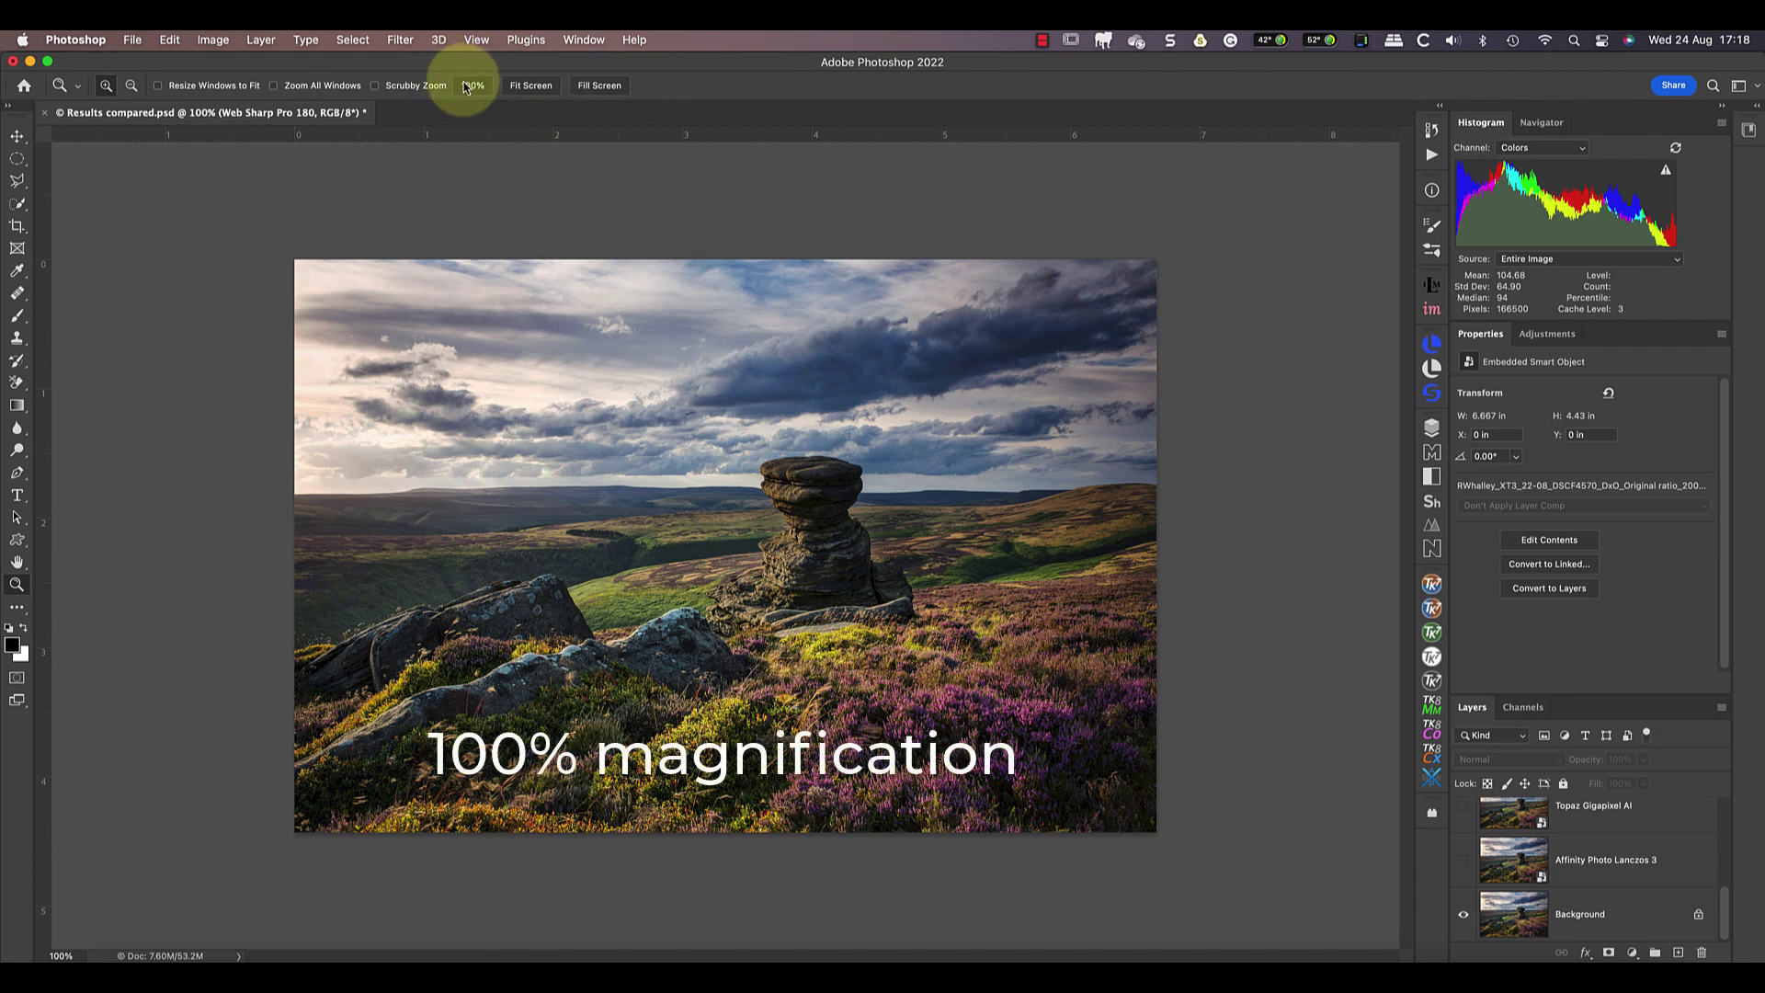
Toggle the Affinity Photo Lanczos 3 layer to compare, then hide it and show Topaz Gigapixel AI
left_click(531, 83)
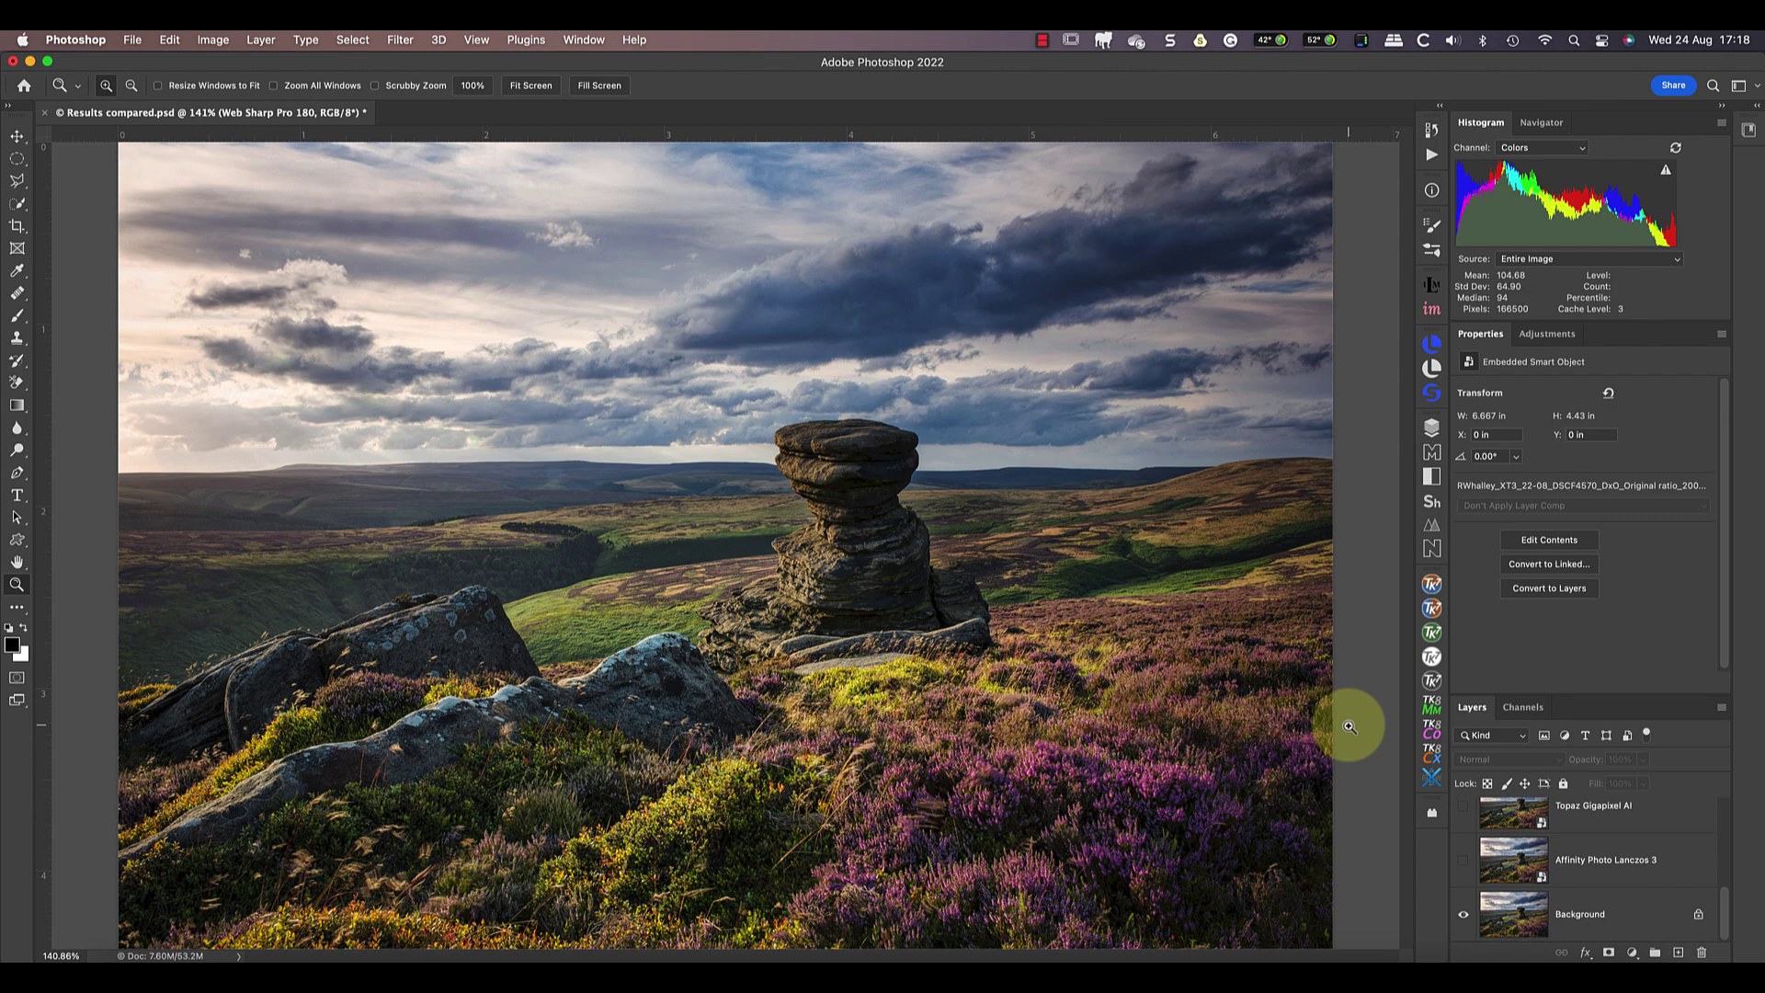
left_click(1462, 864)
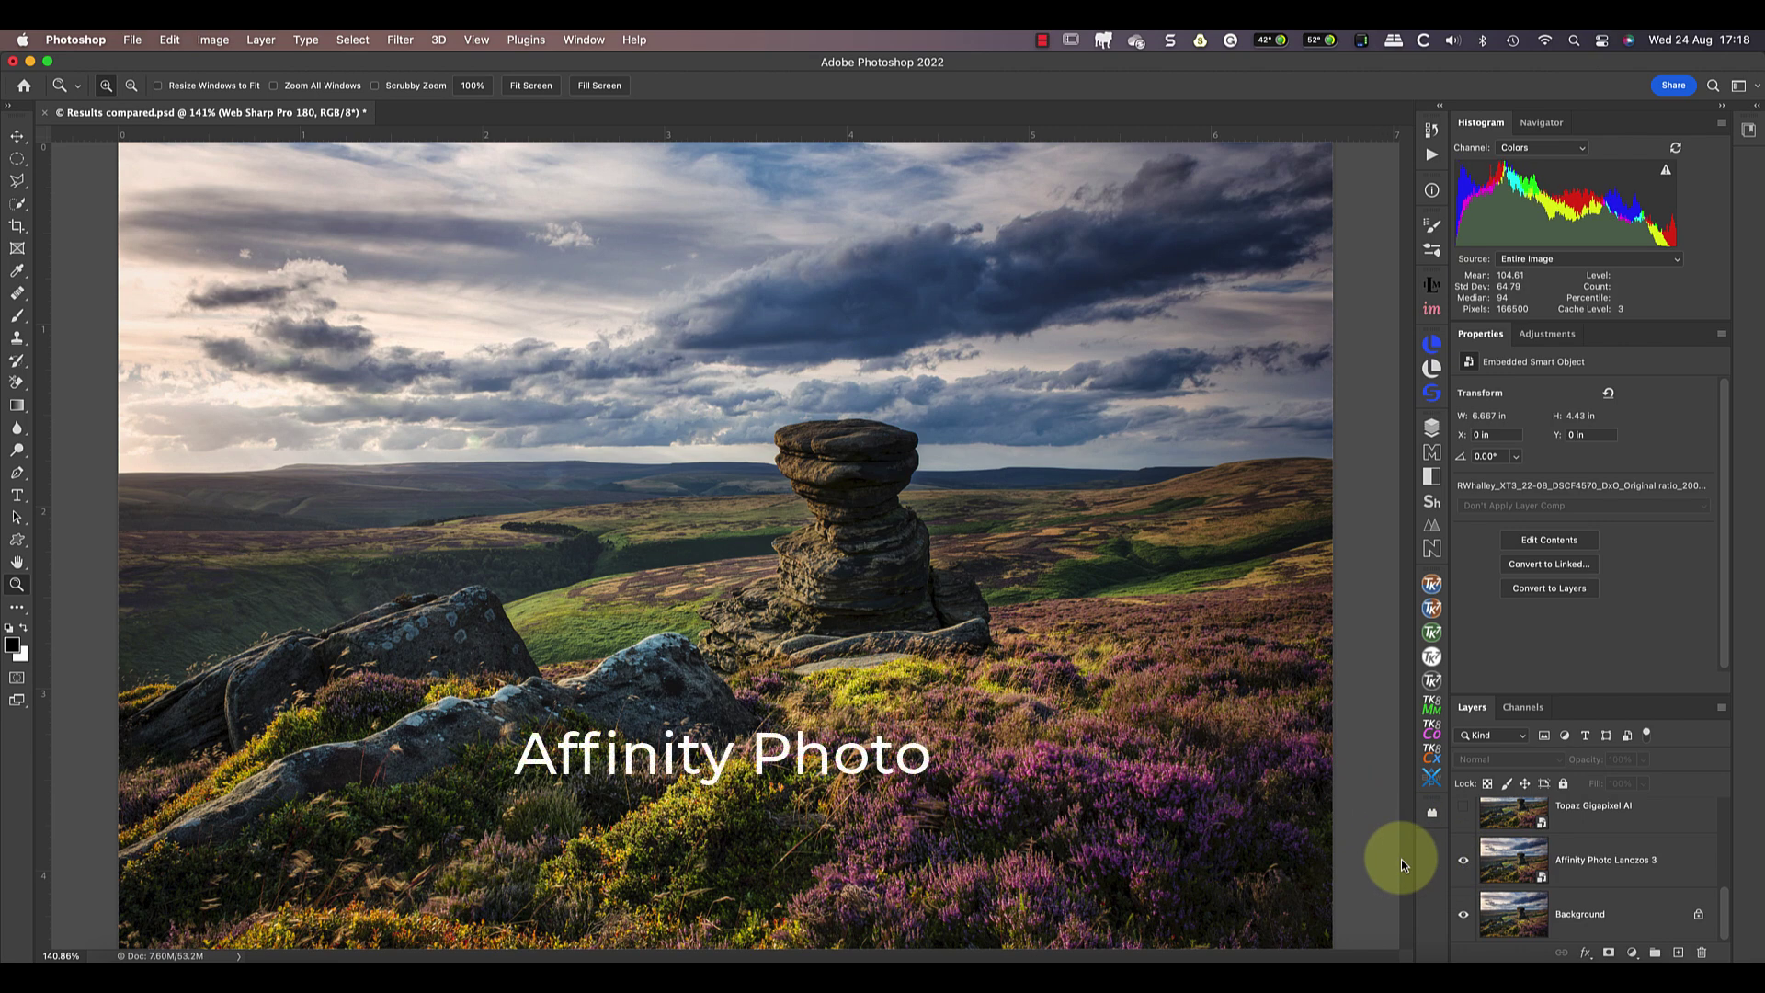
left_click(1465, 865)
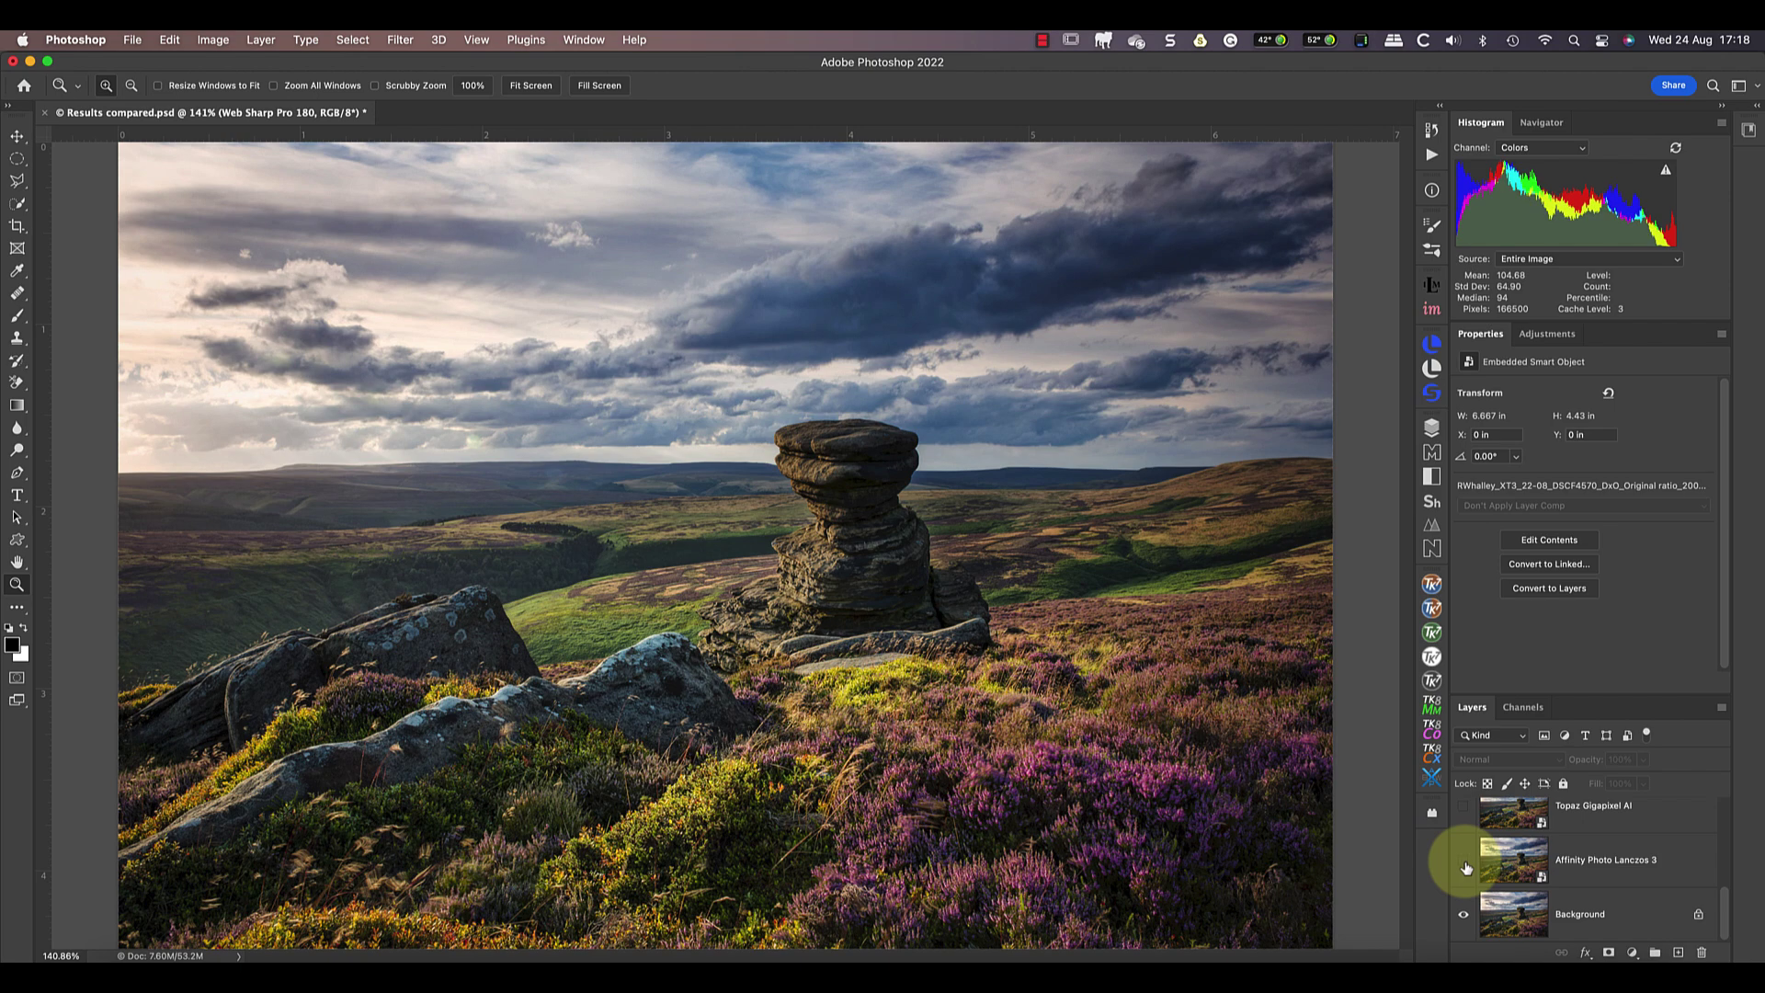
left_click(1464, 862)
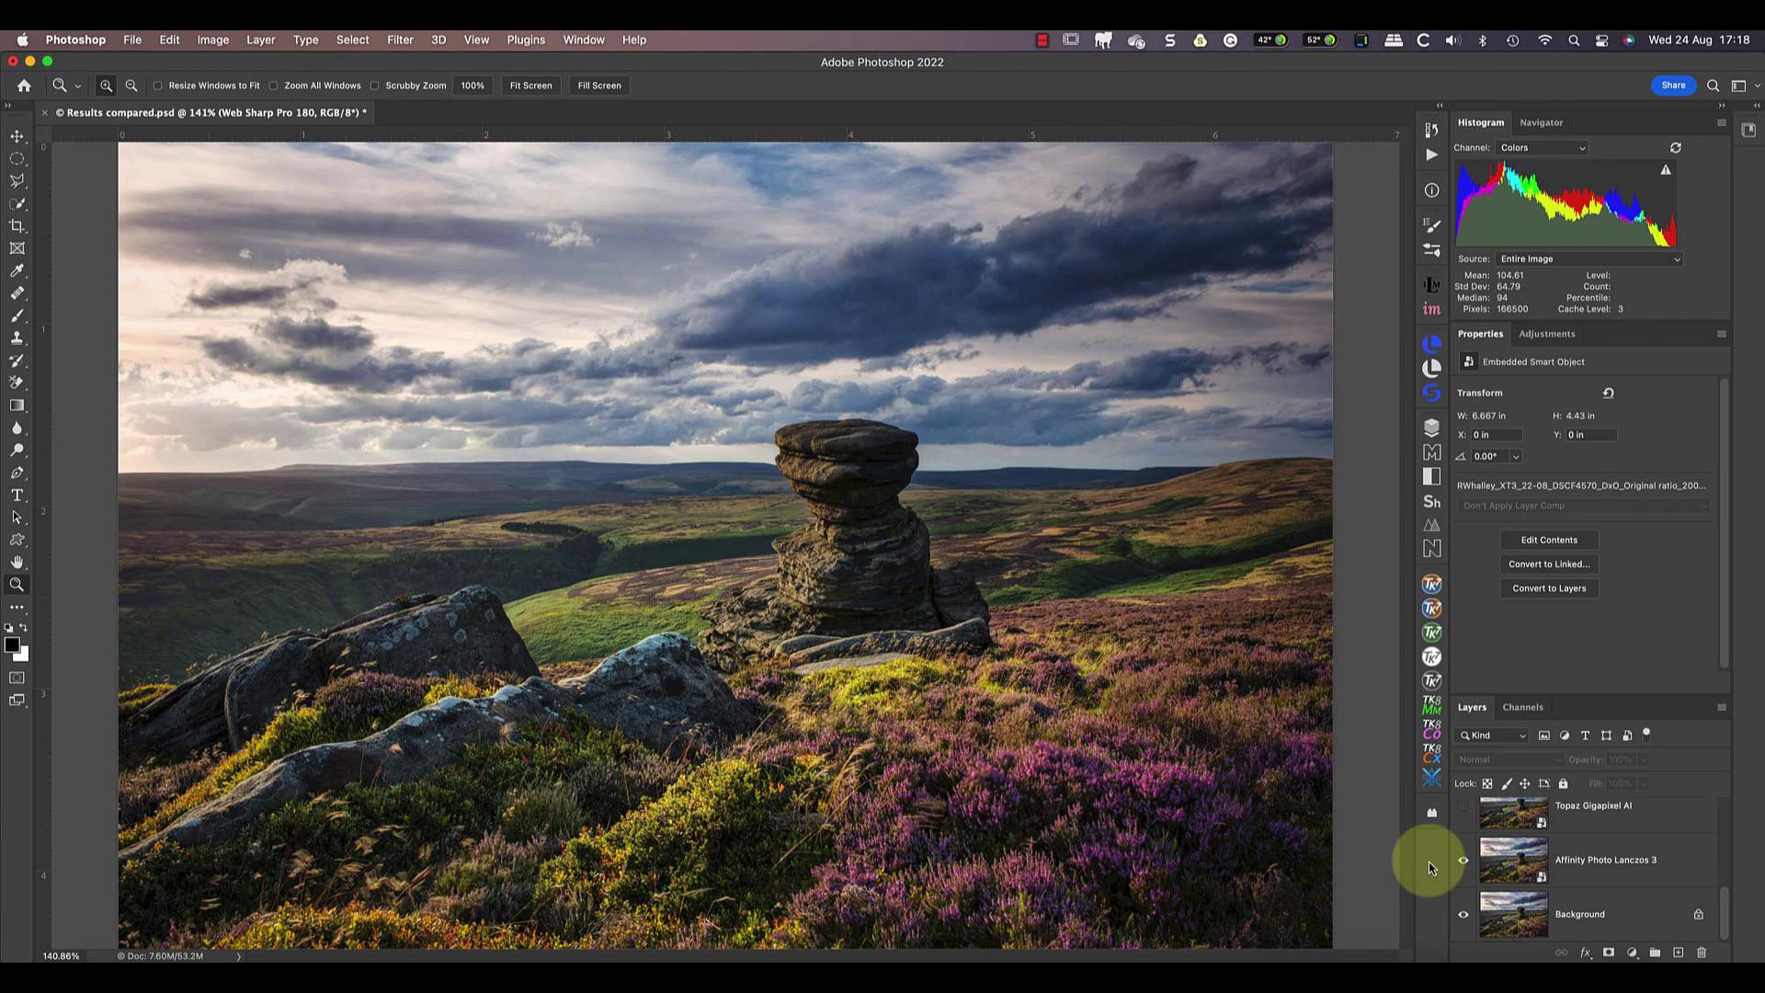
left_click(1464, 860)
left_click(1464, 807)
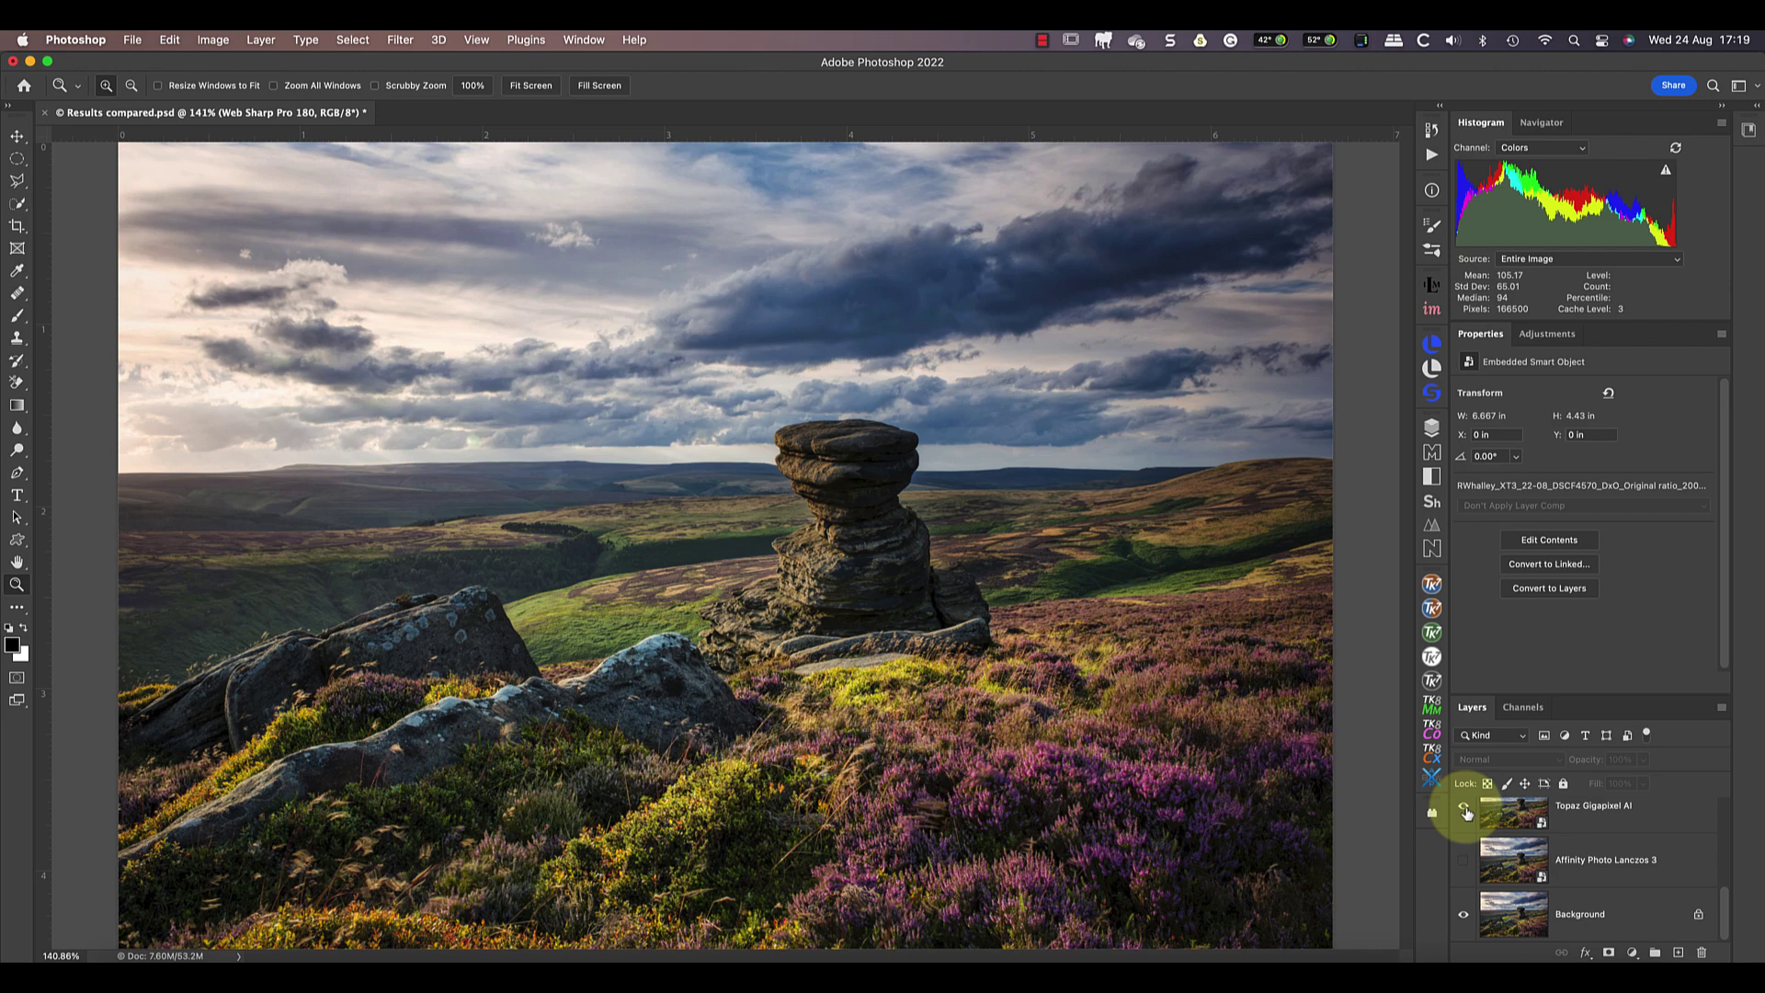
Toggle the Topaz Gigapixel AI layer against the layers below, then hide it
left_click(1468, 813)
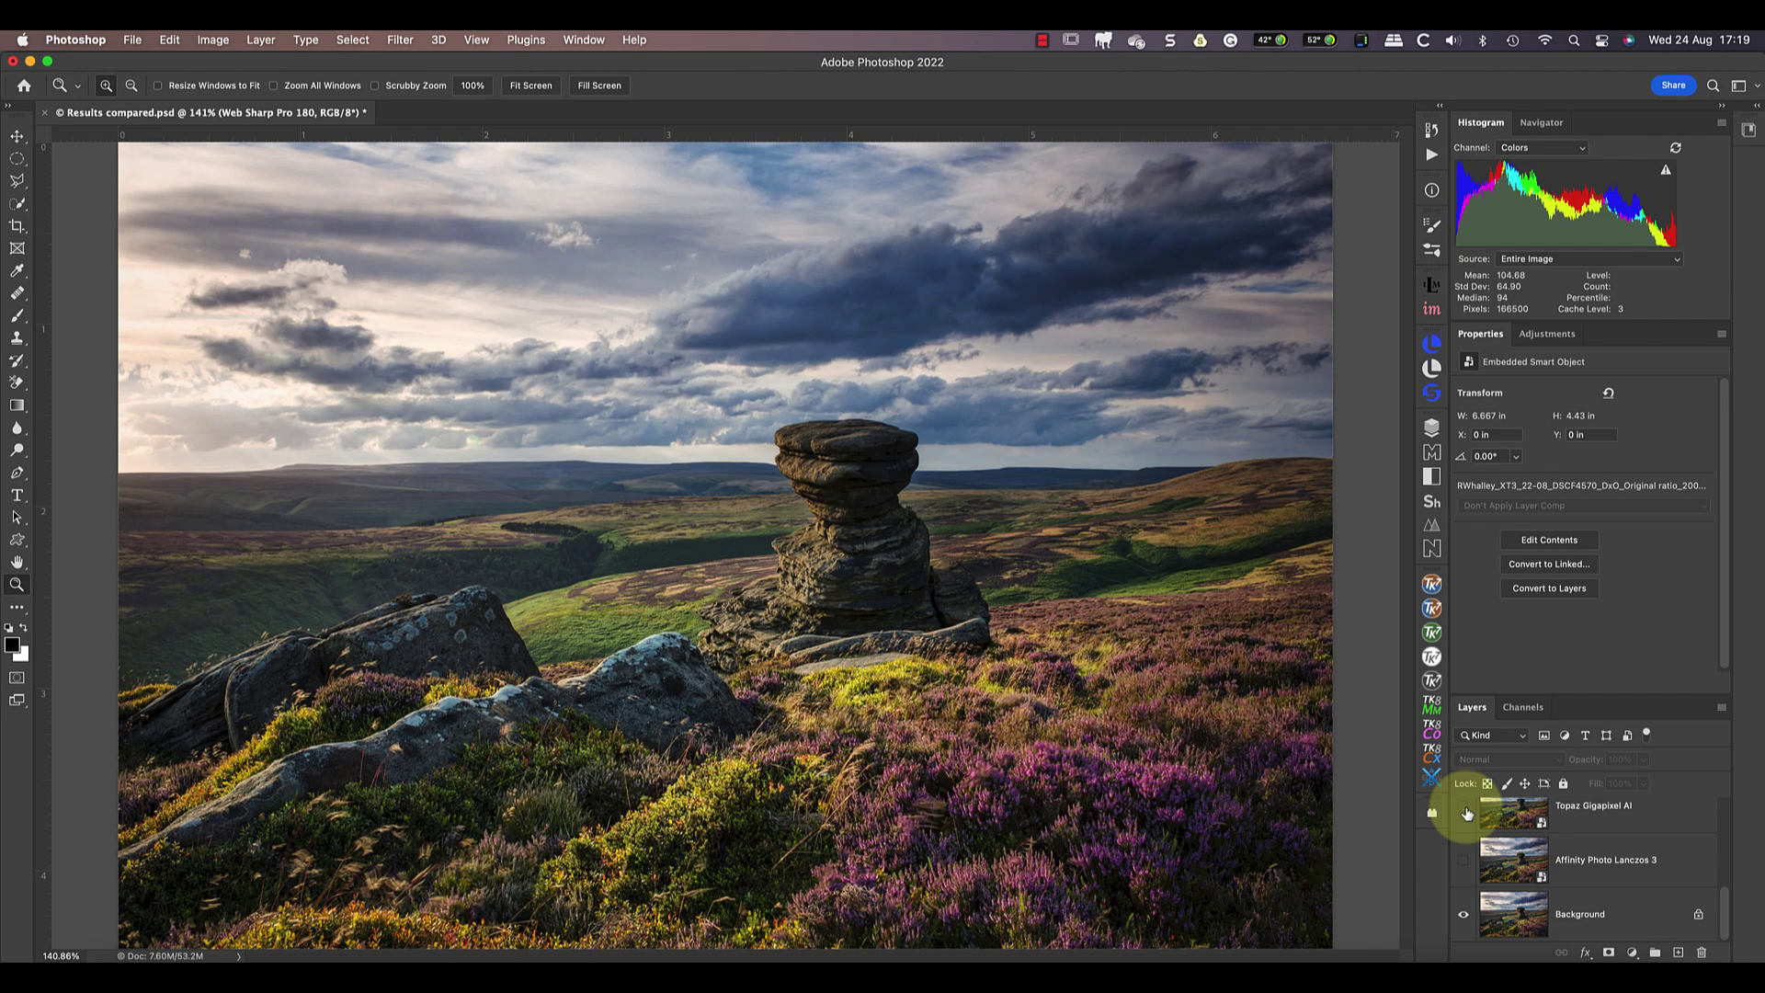
left_click(1468, 812)
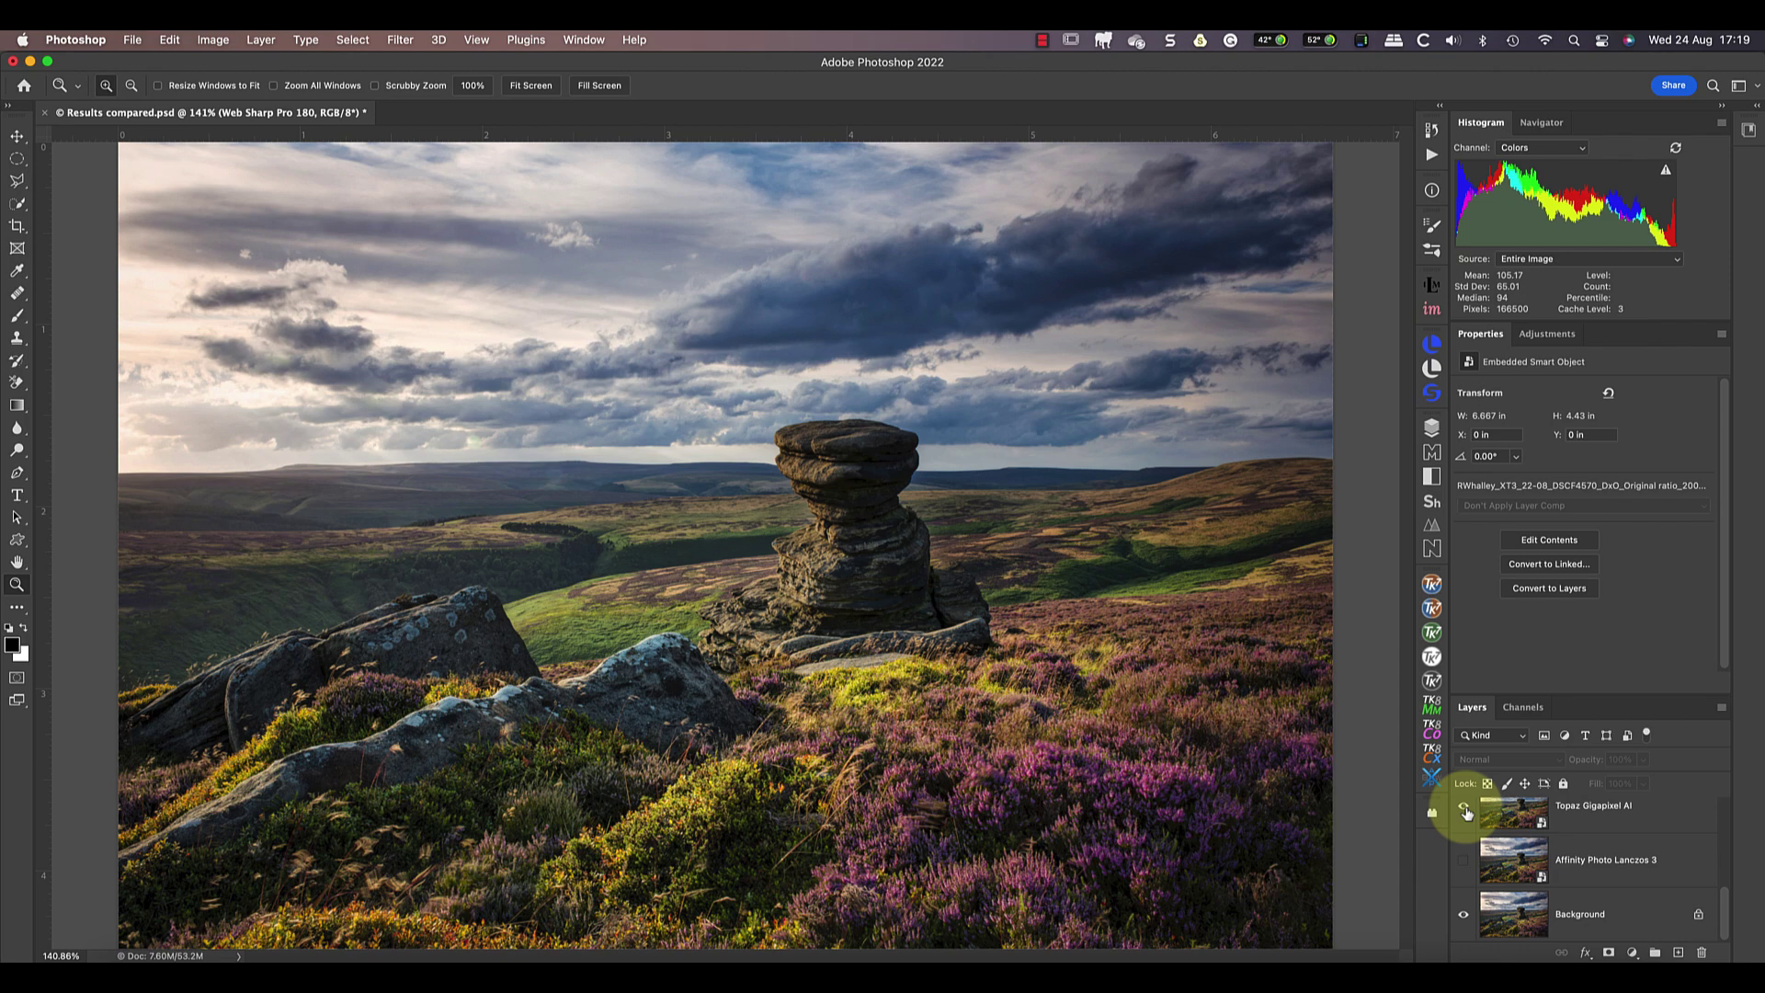
left_click(1465, 811)
Toggle the On1 Resize AI layer's visibility to compare its result
scroll(1466, 812, "up", 2)
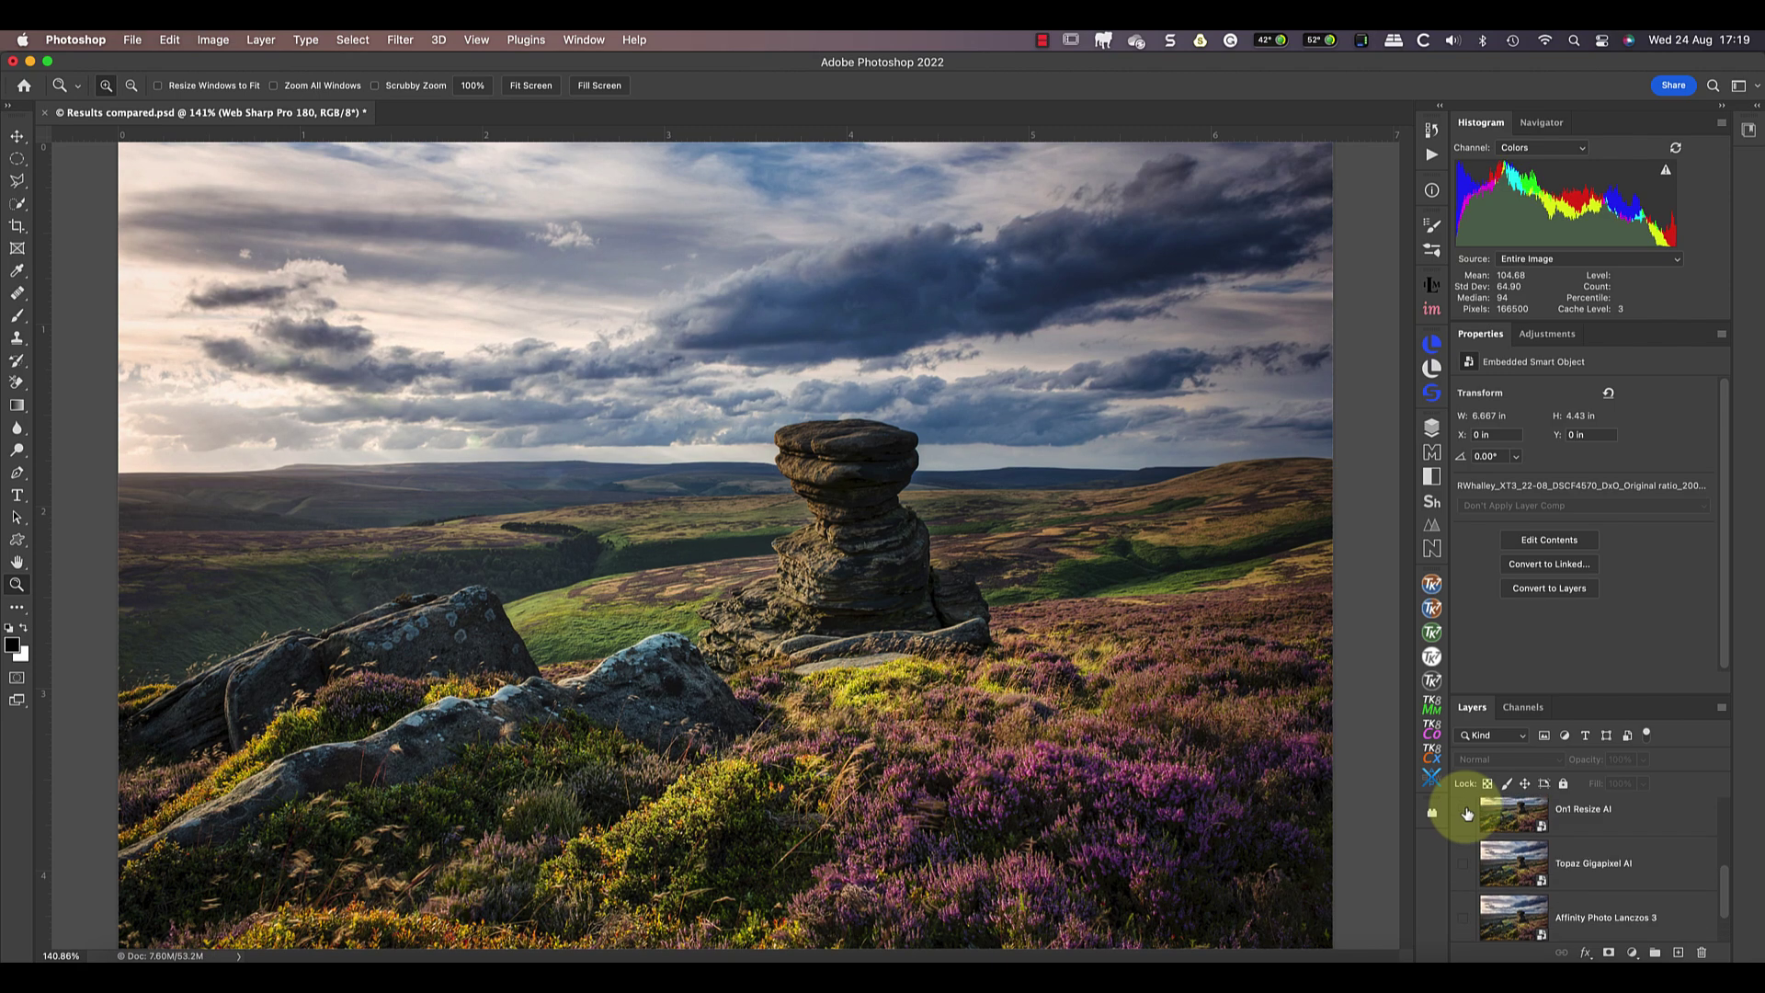
left_click(1465, 812)
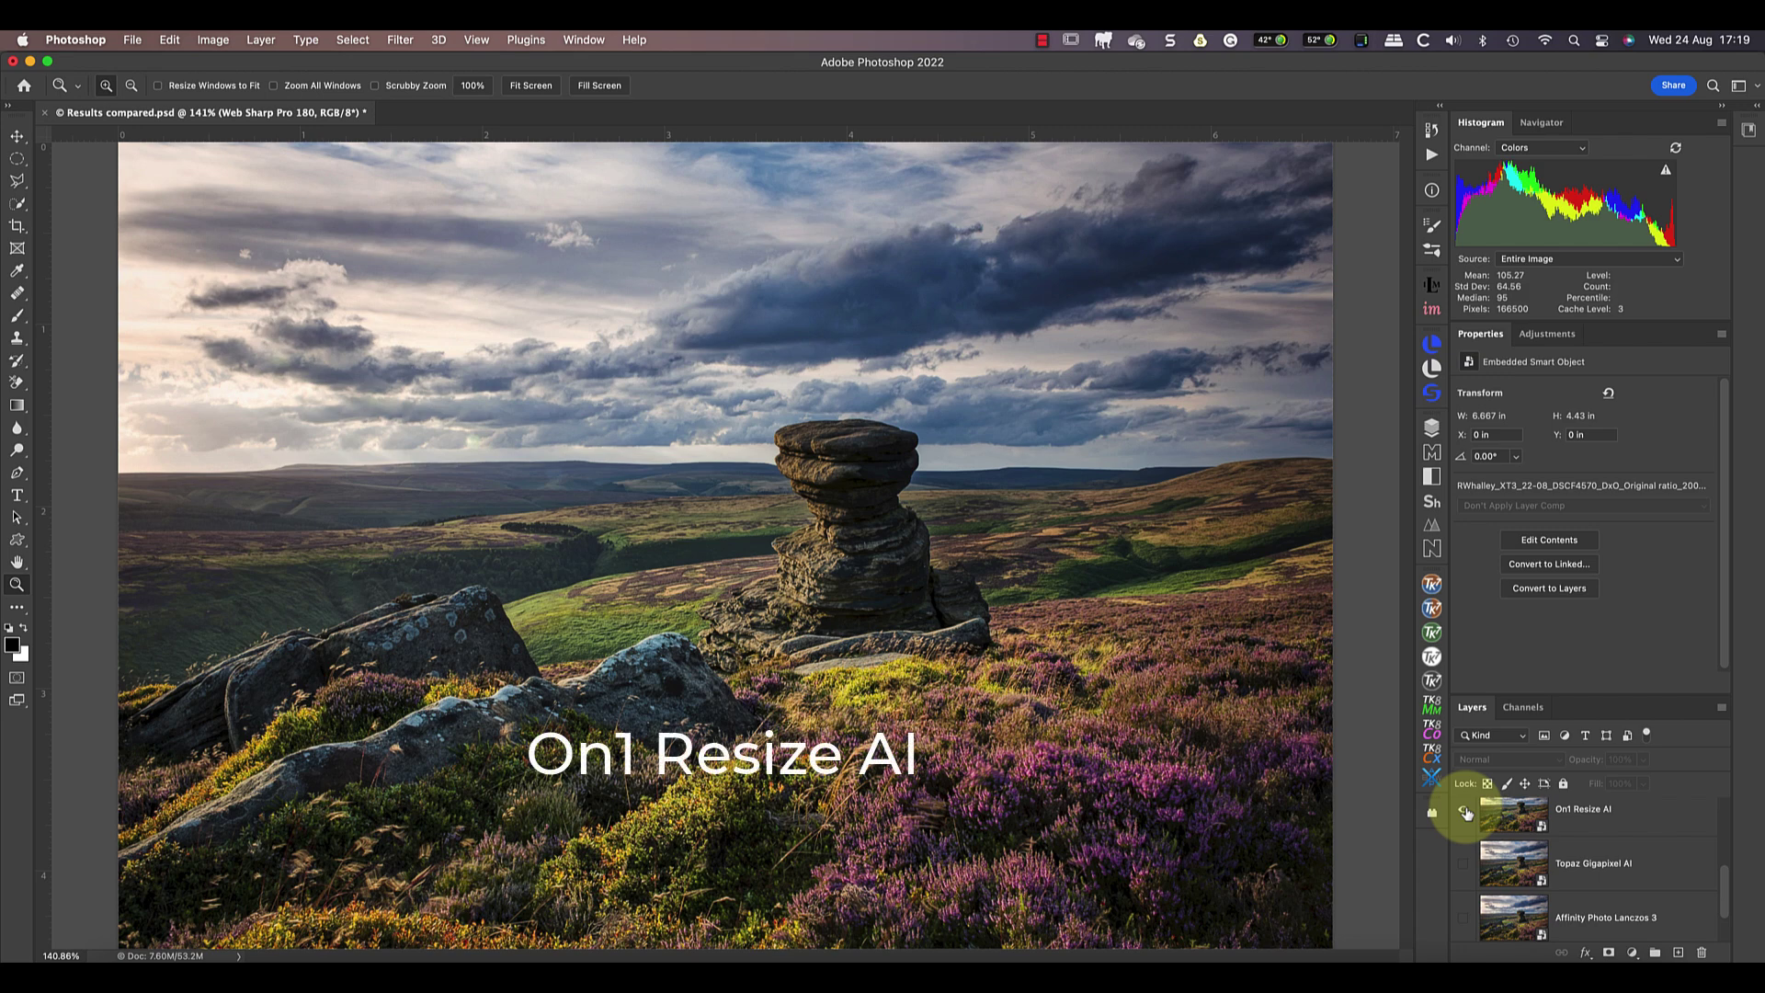
left_click(1466, 812)
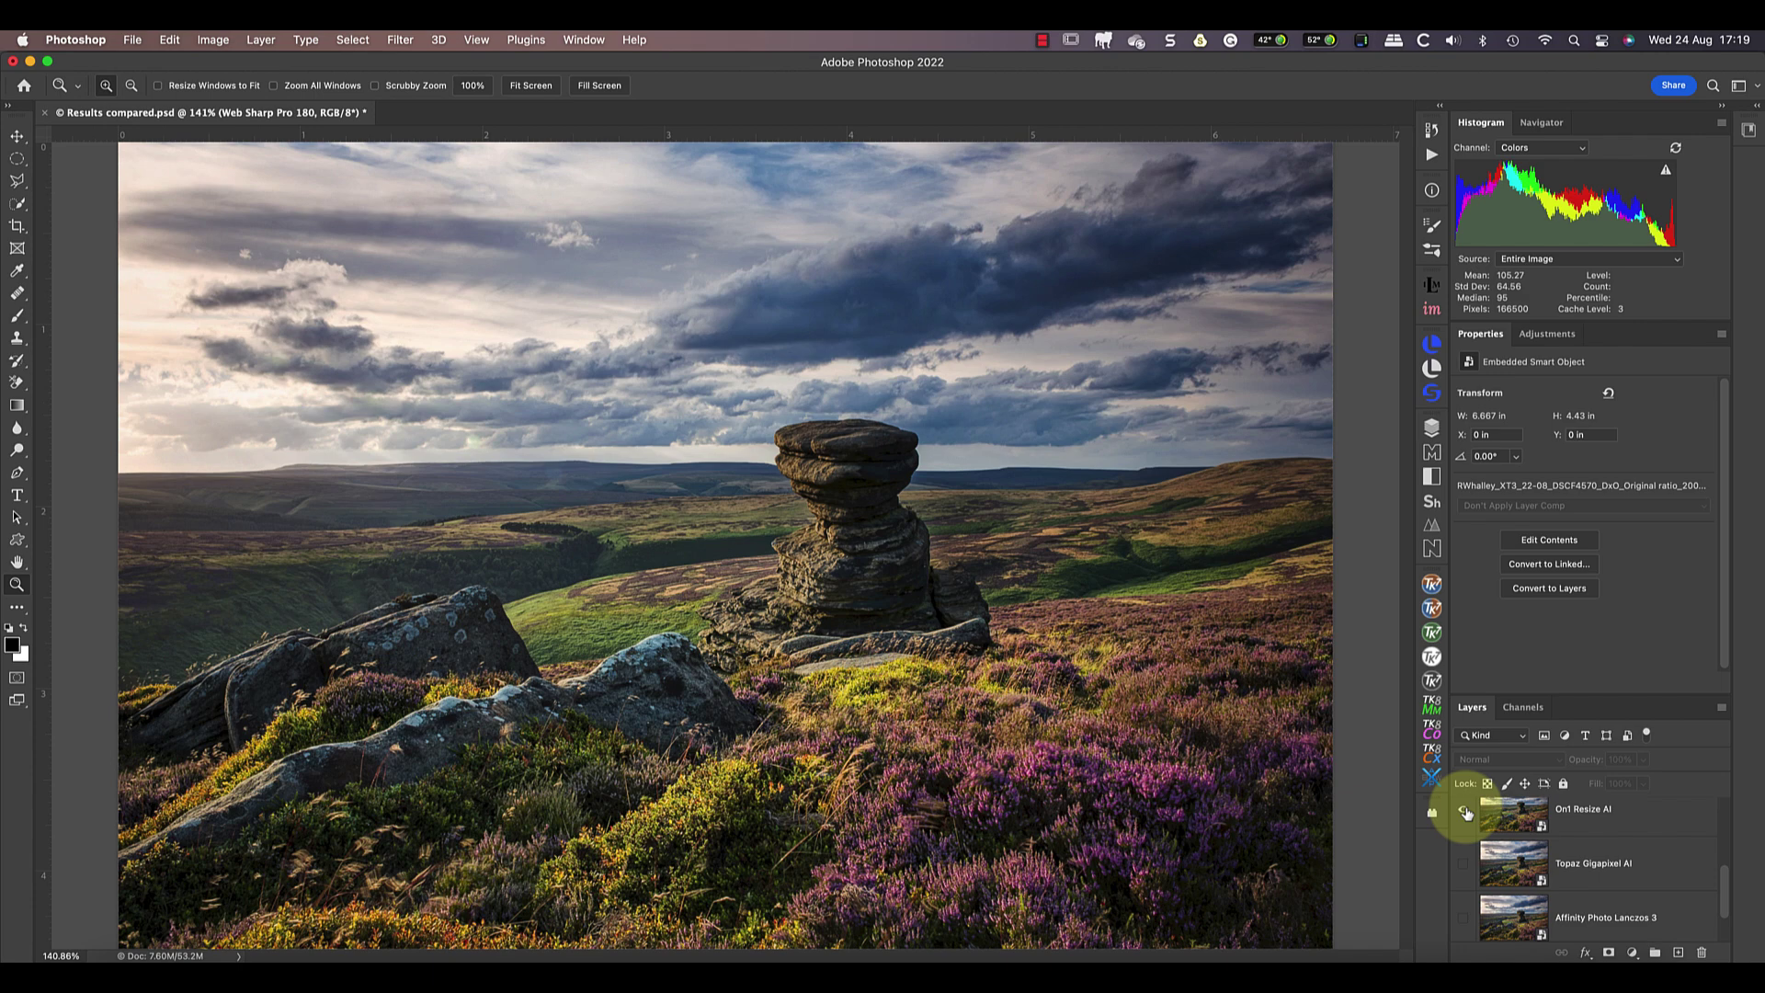
Hide On1 Resize AI, then toggle the Blowup Medium Sharp layer, leaving it visible
left_click(1467, 812)
scroll(1467, 813, "up", 3)
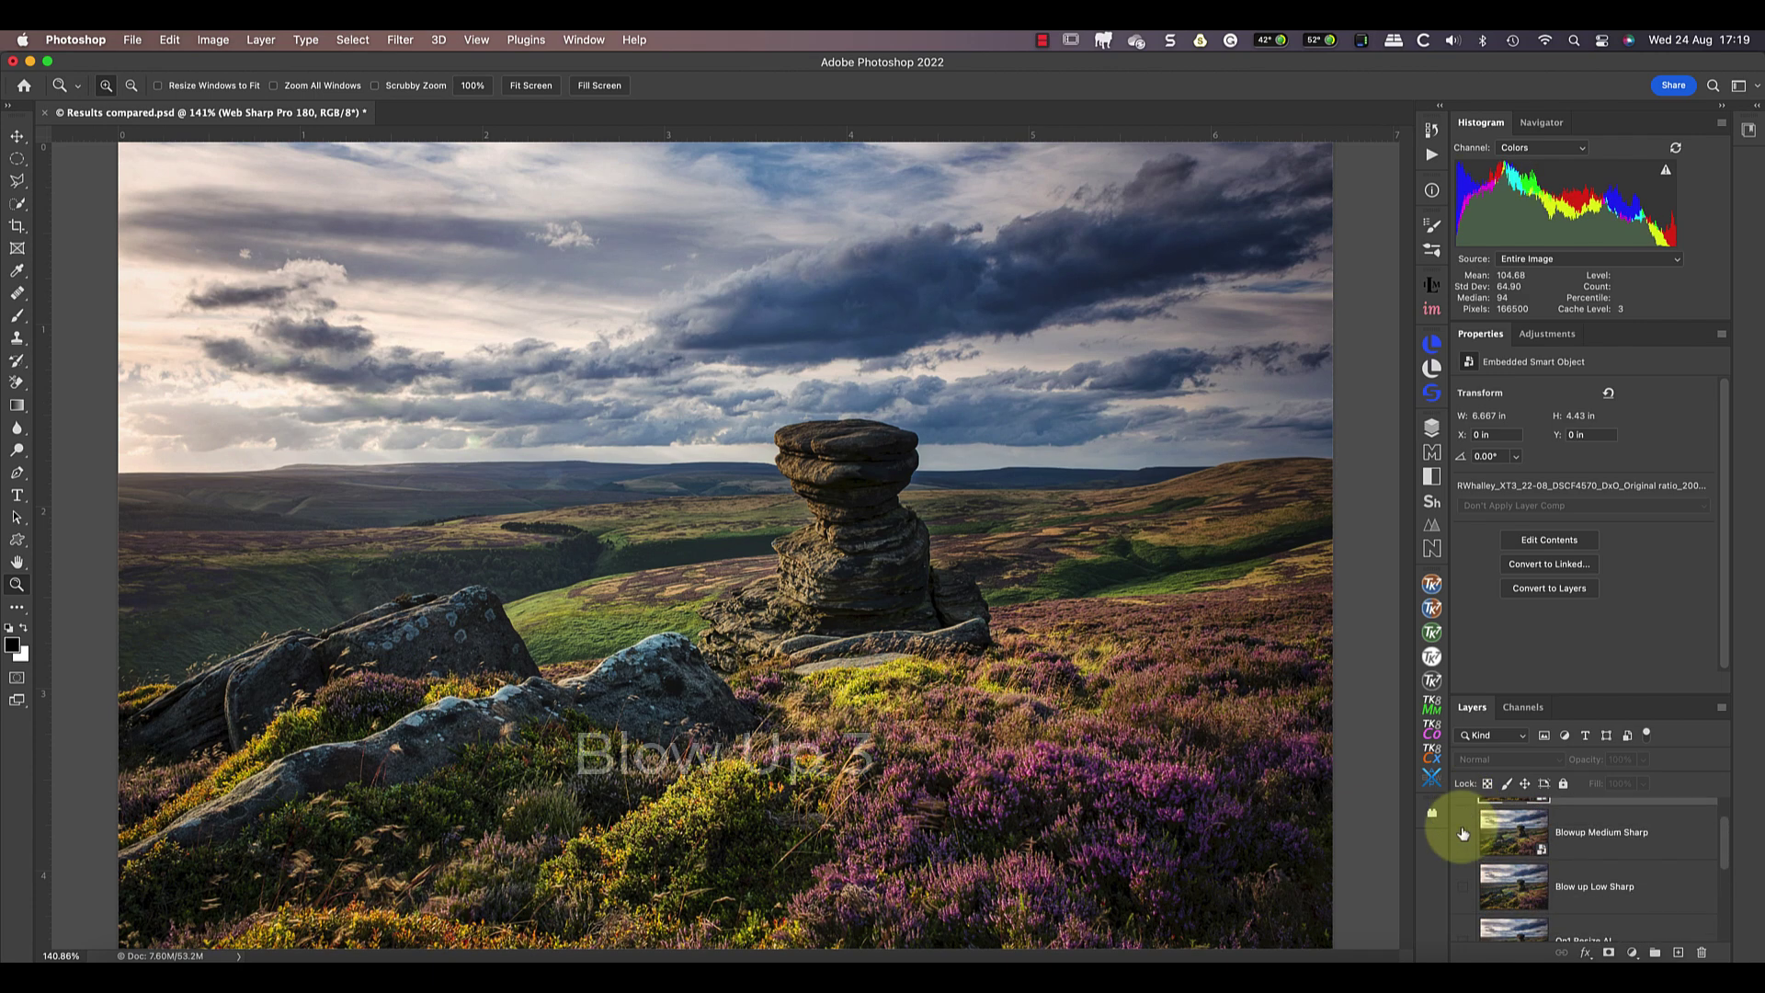
left_click(1464, 833)
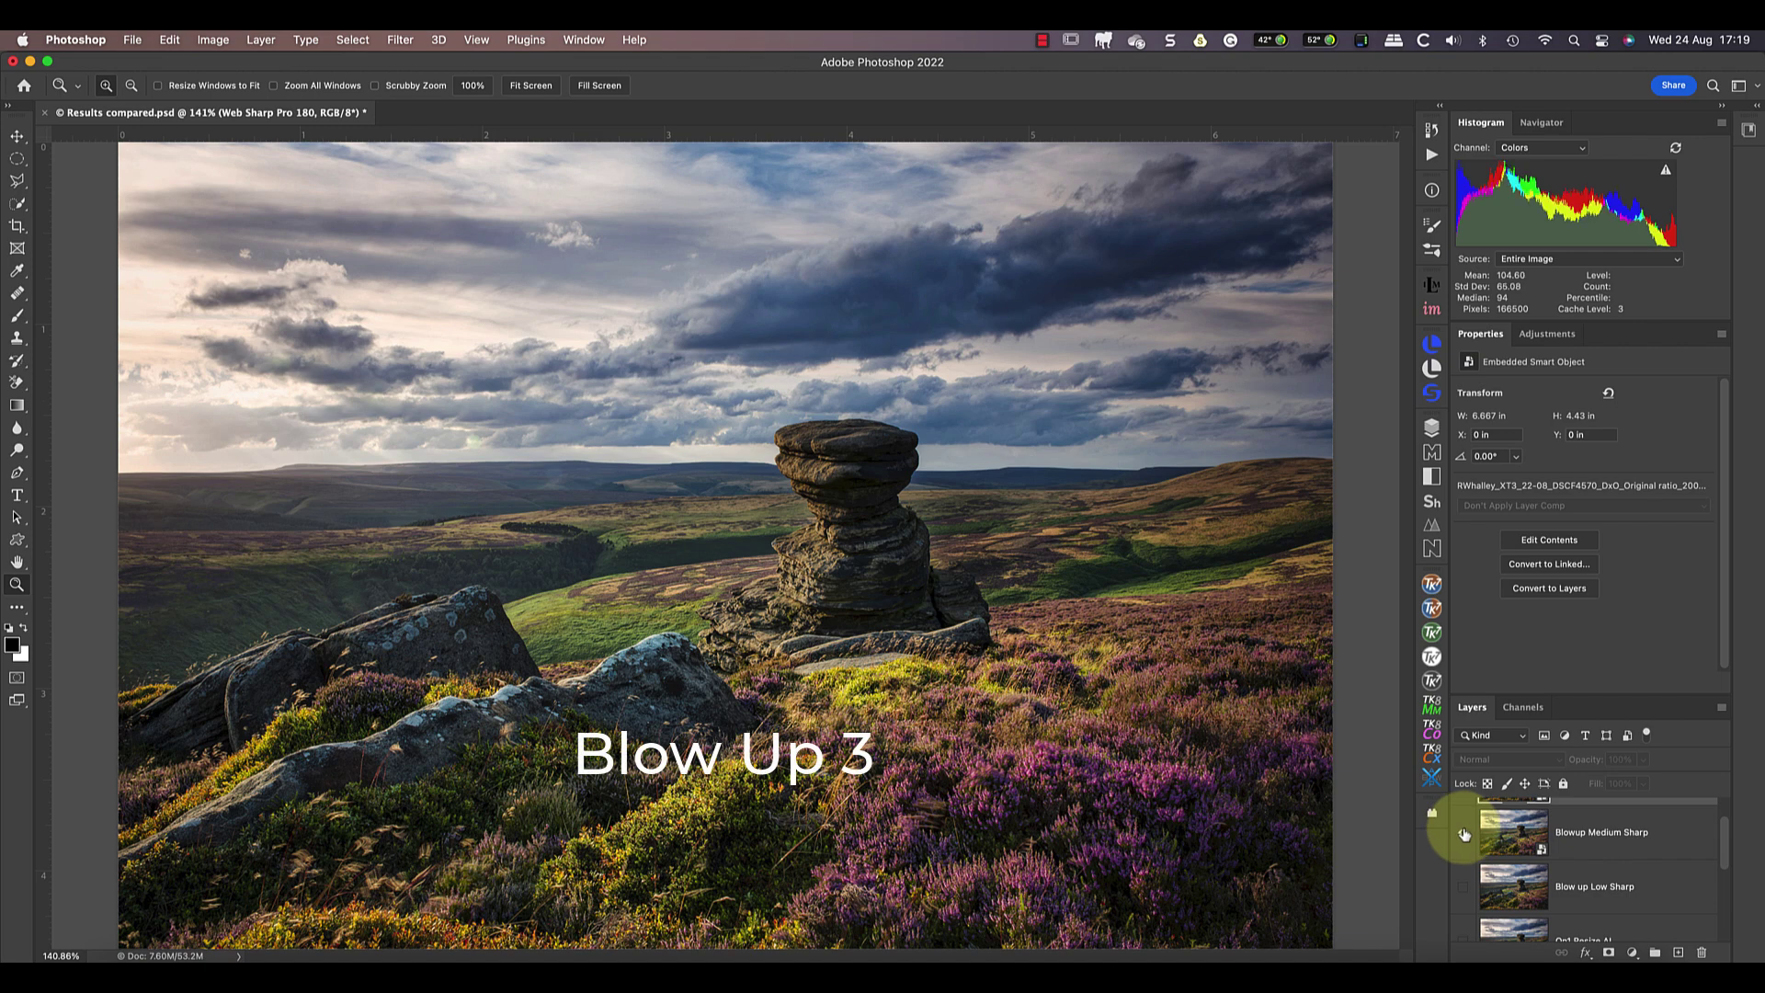
left_click(1465, 833)
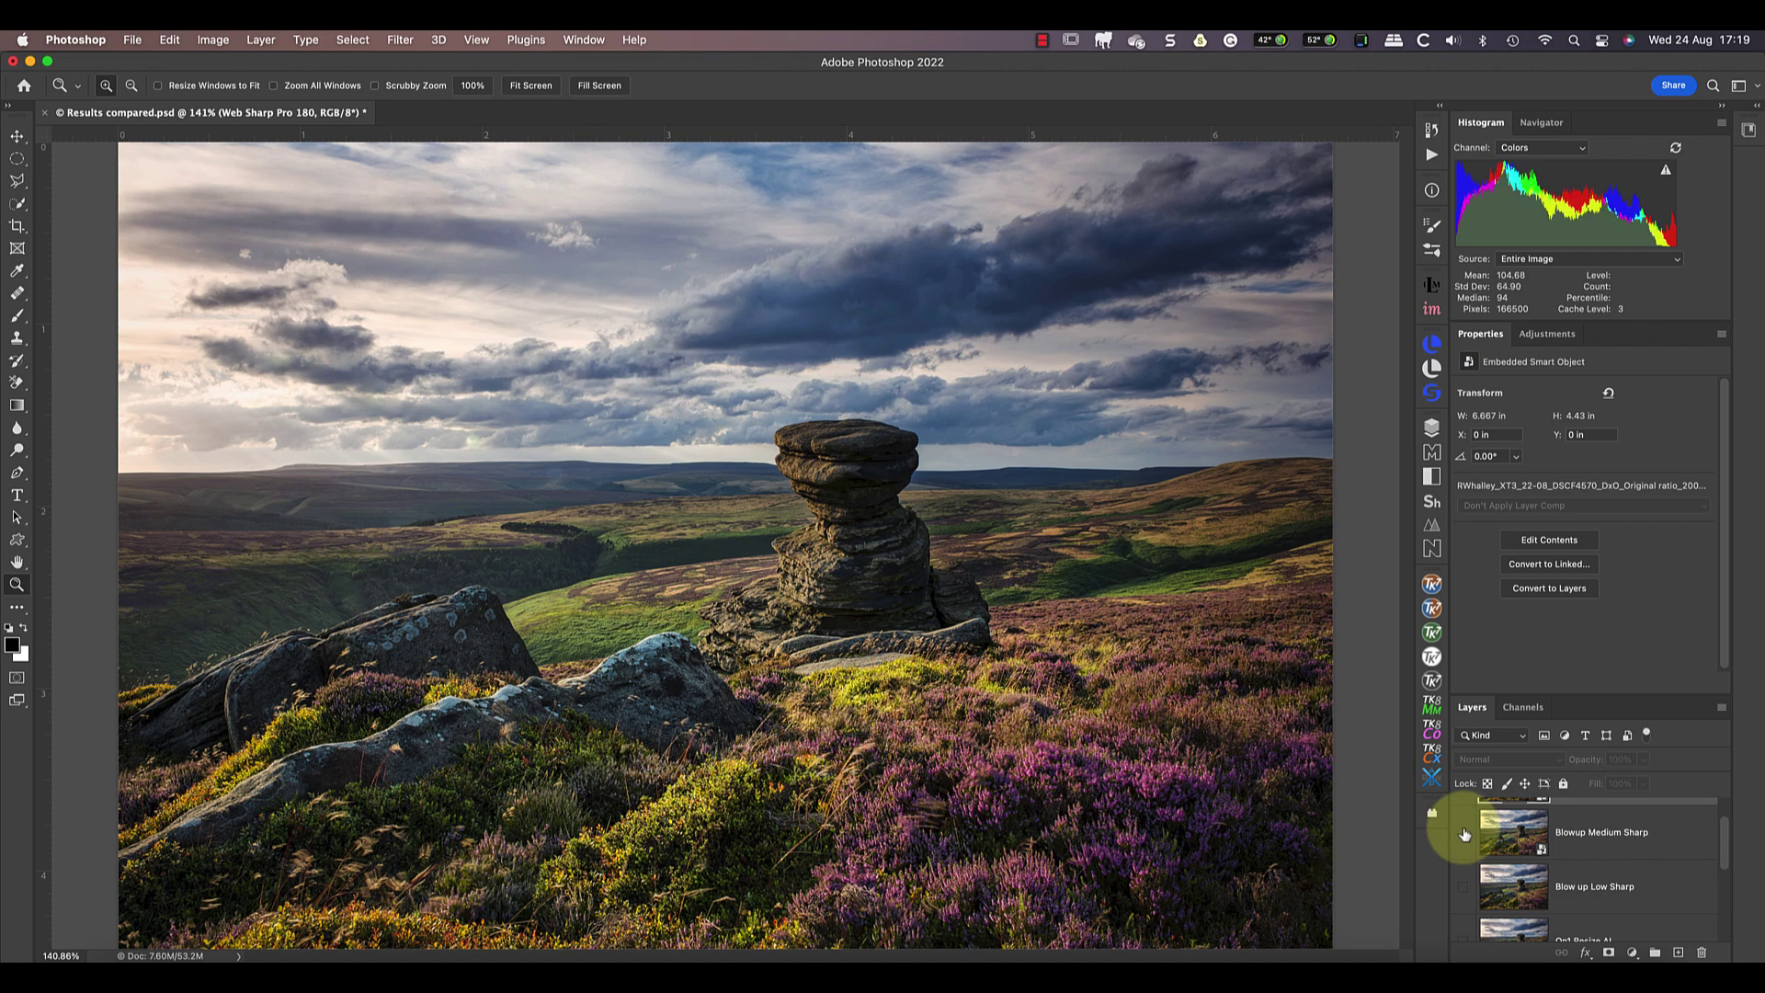
left_click(1464, 834)
left_click(1464, 834)
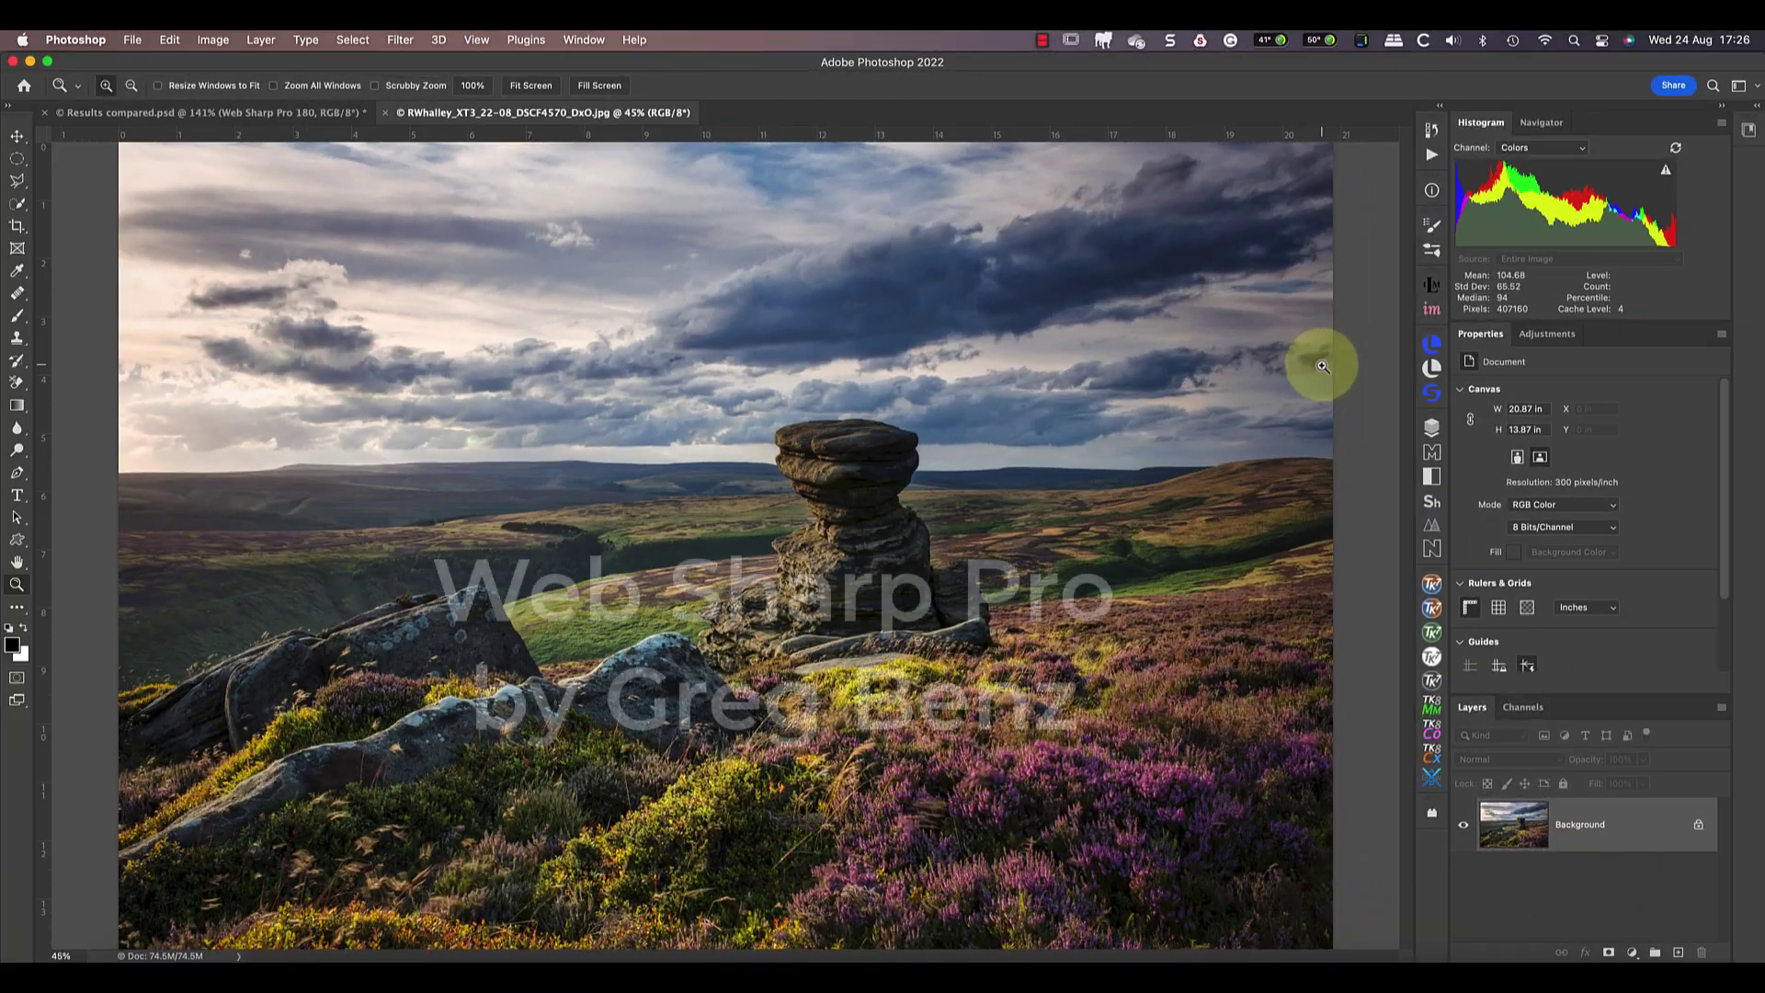
Set Web Sharp Pro's export width to 2000 px and turn off the watermark
left_click(1432, 395)
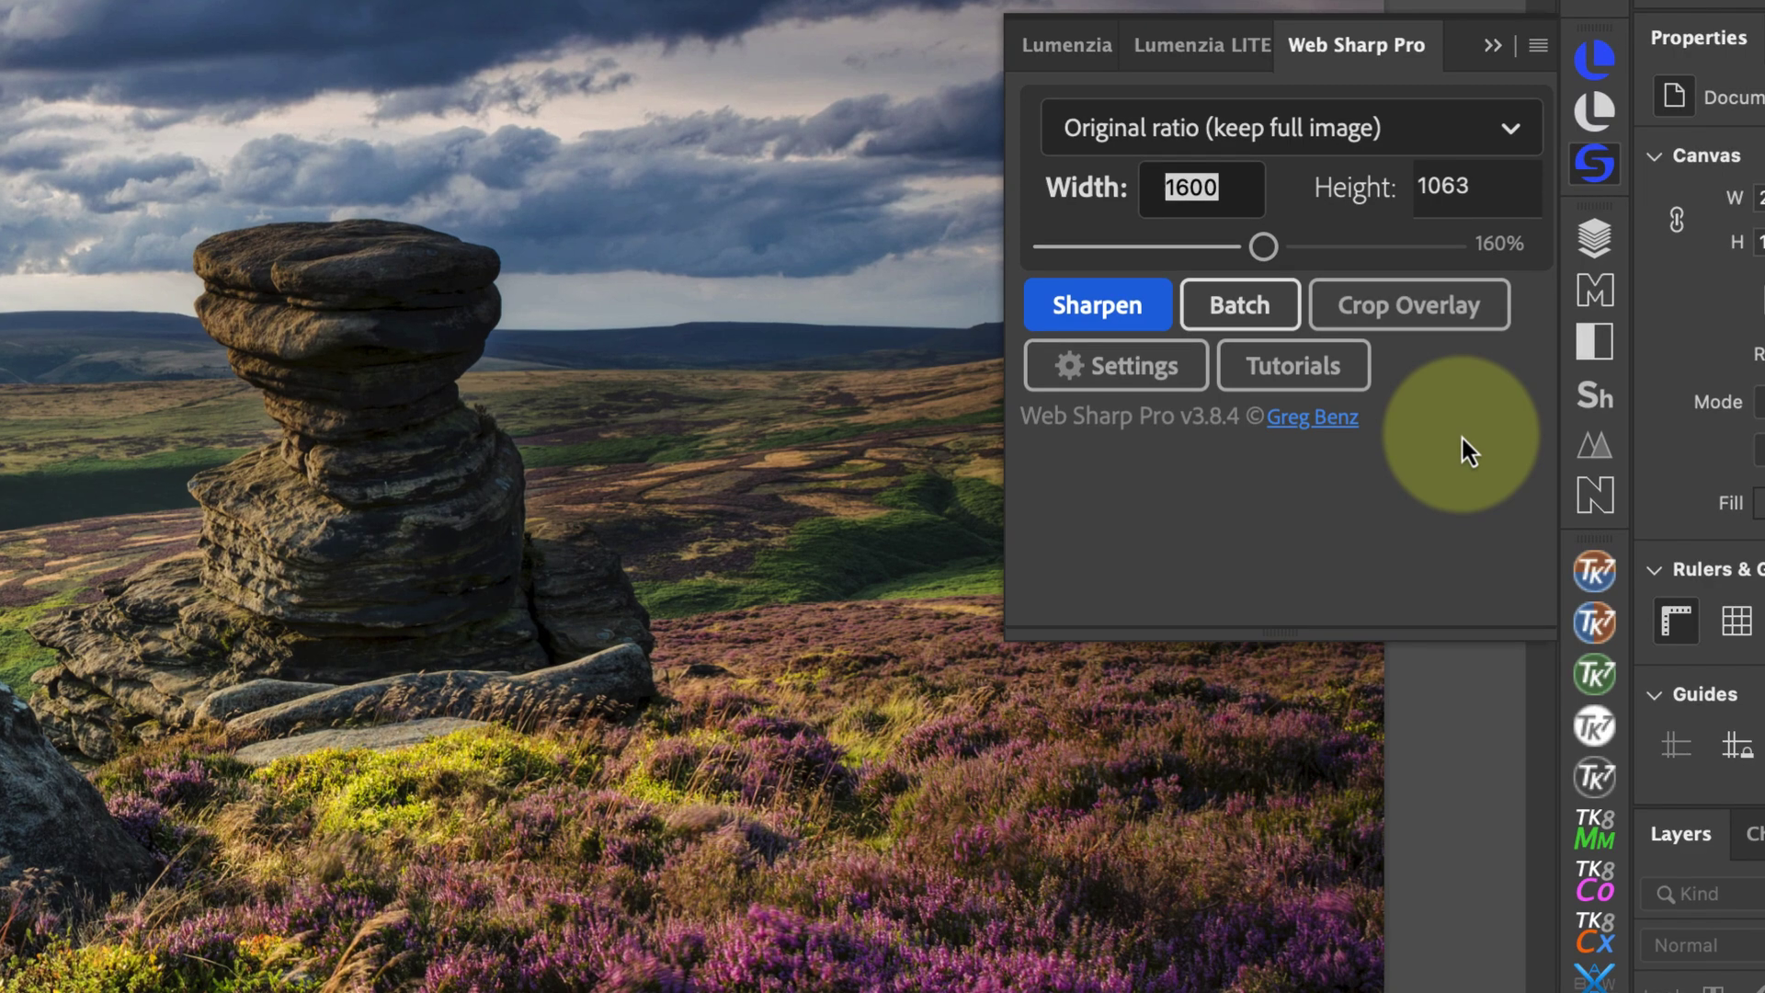
left_click(1099, 377)
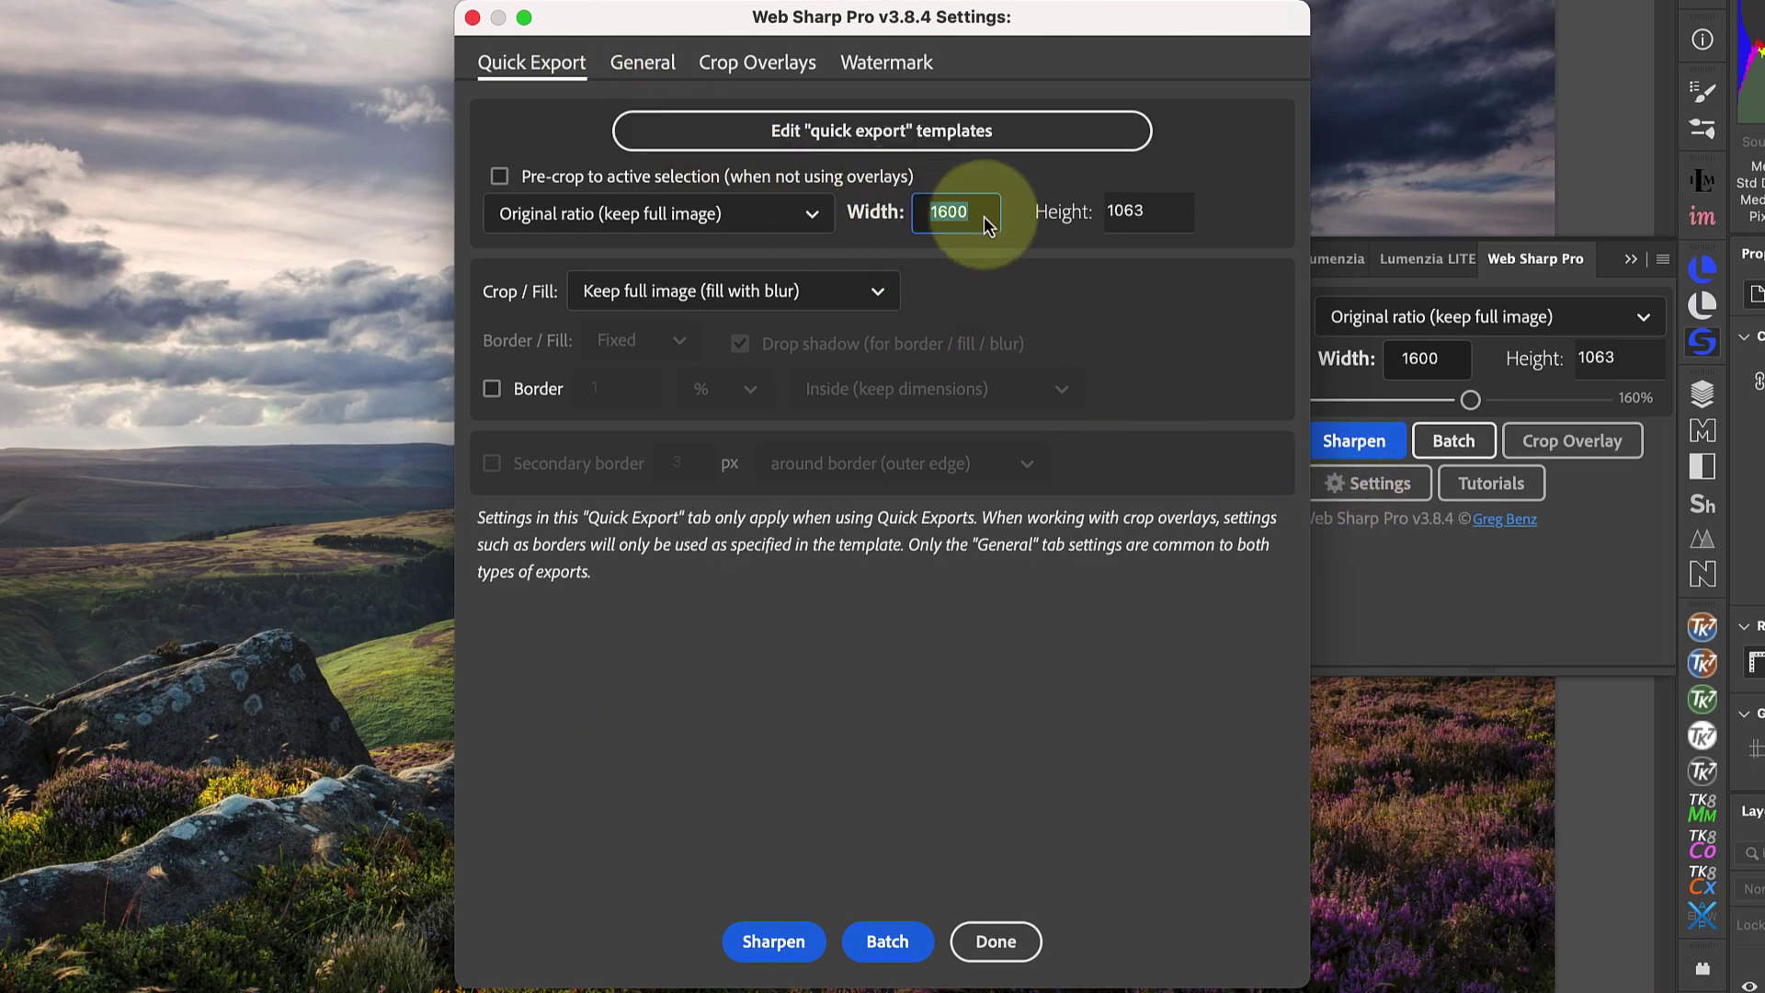
type("2000")
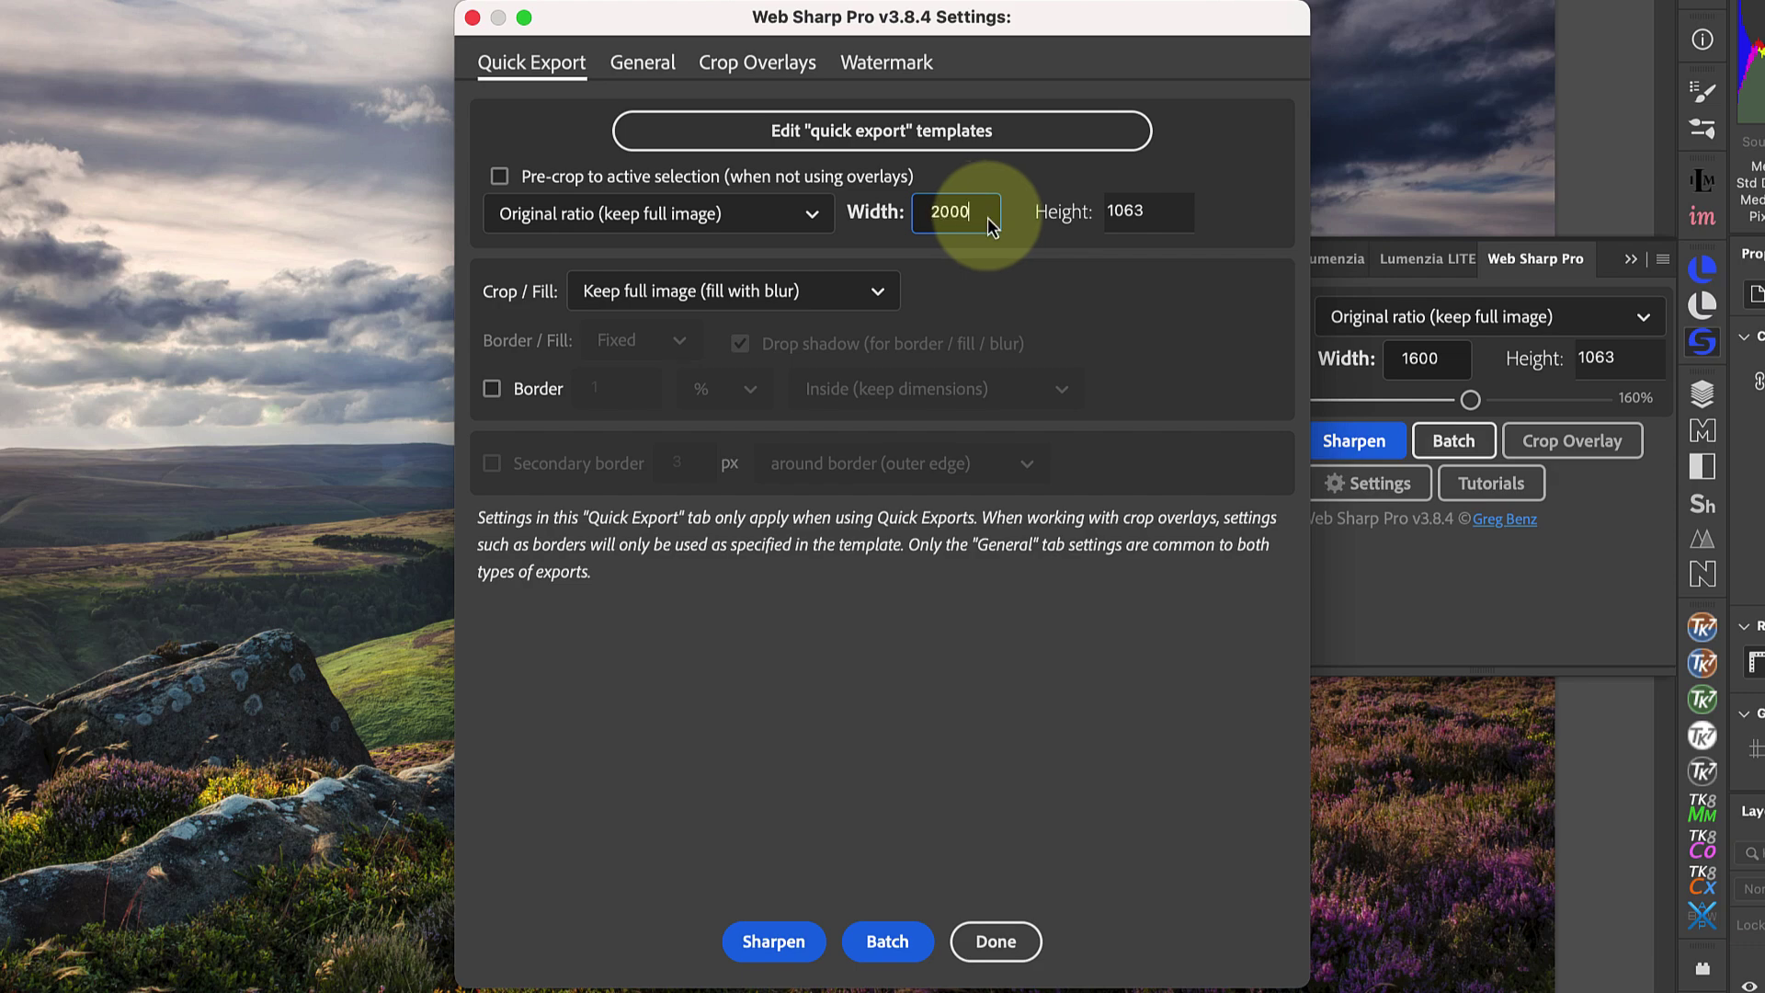
left_click(1147, 217)
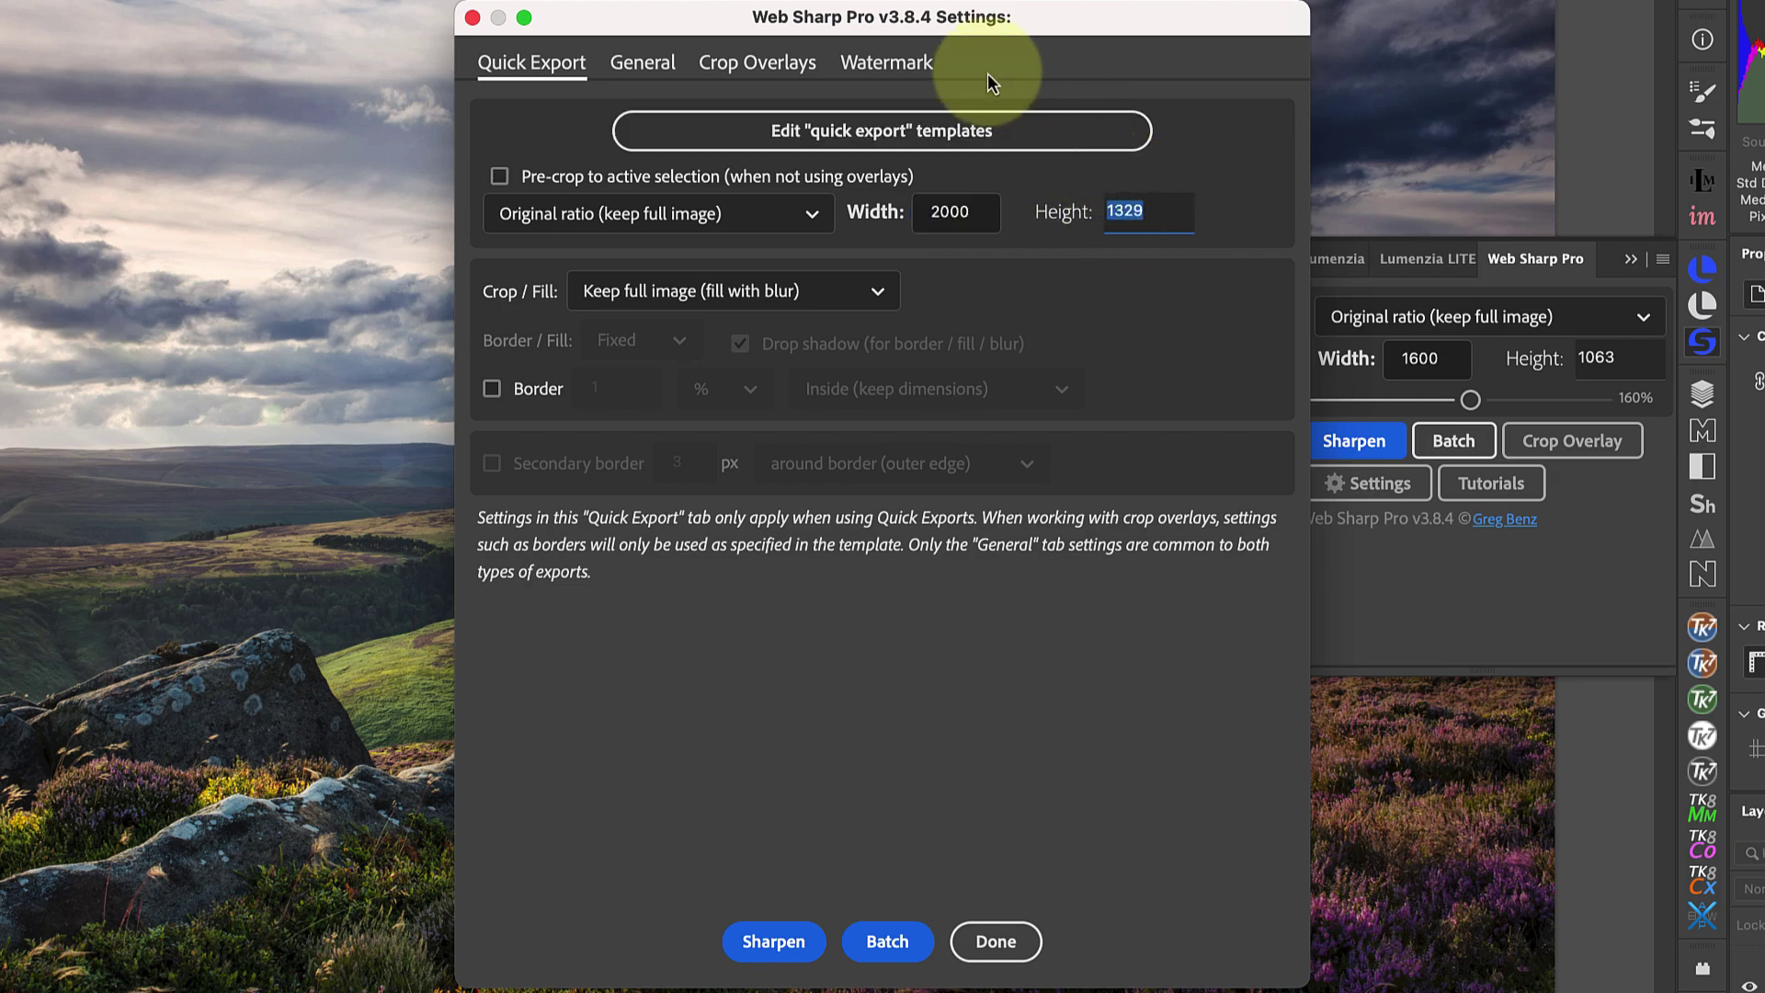
left_click(896, 61)
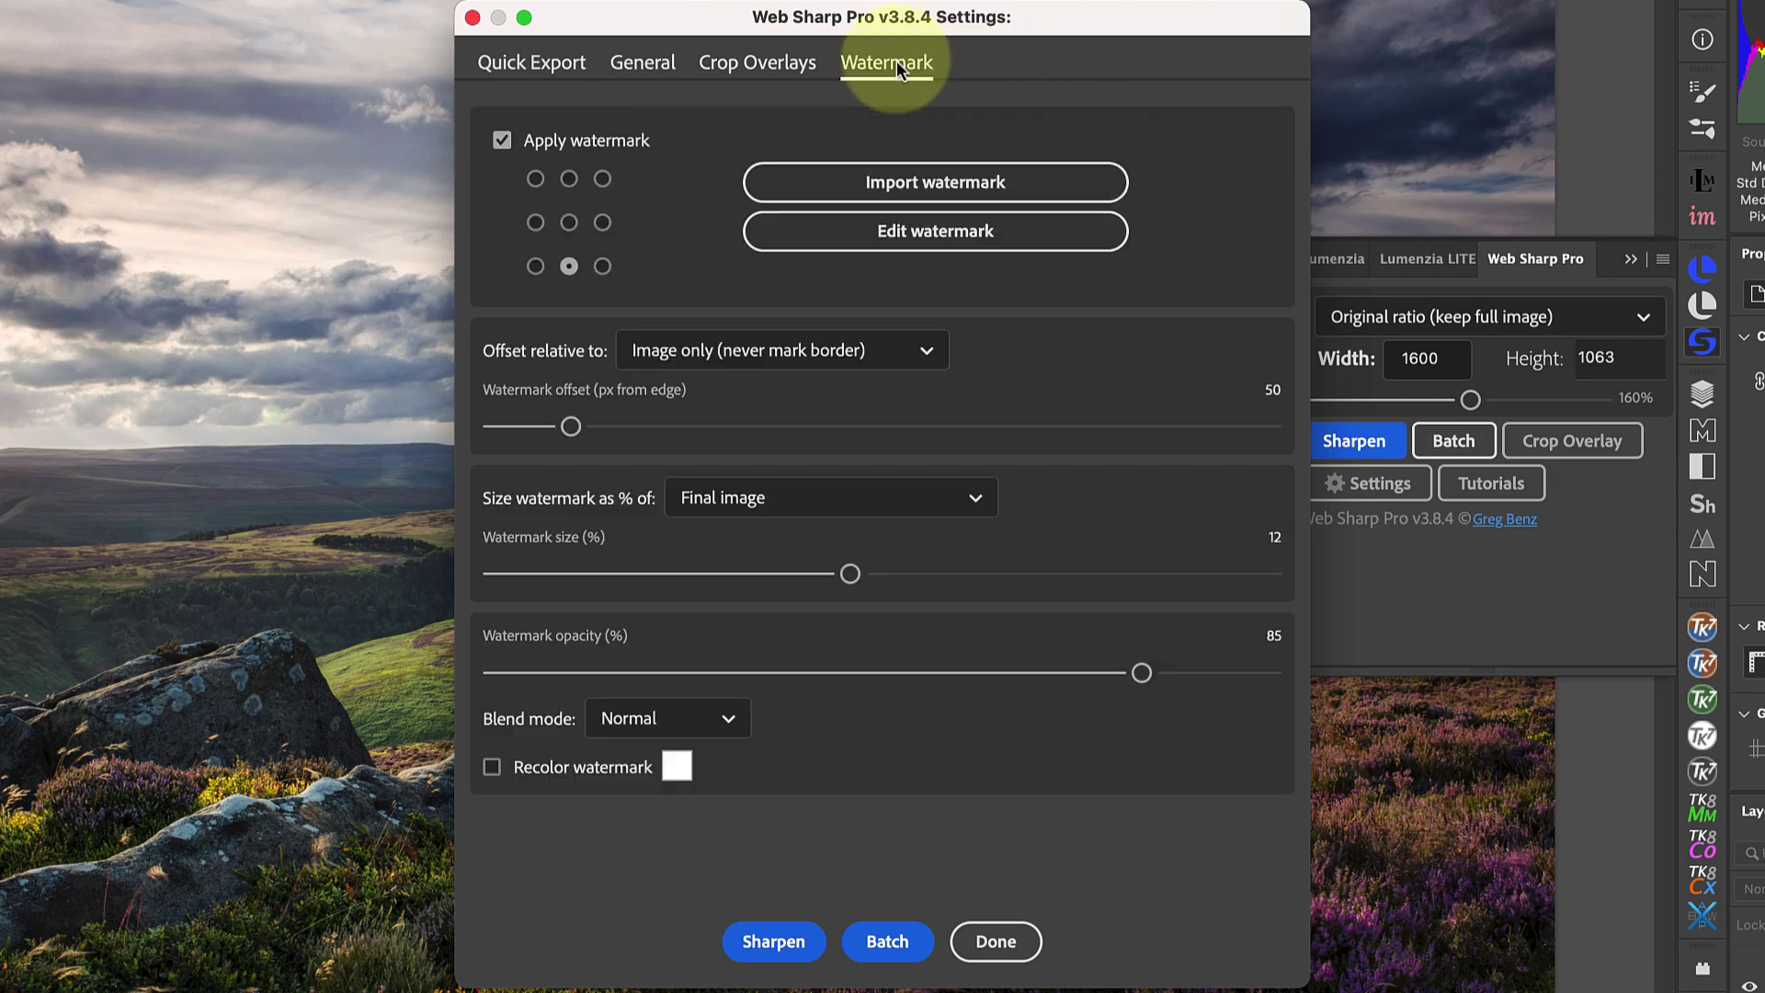
left_click(502, 143)
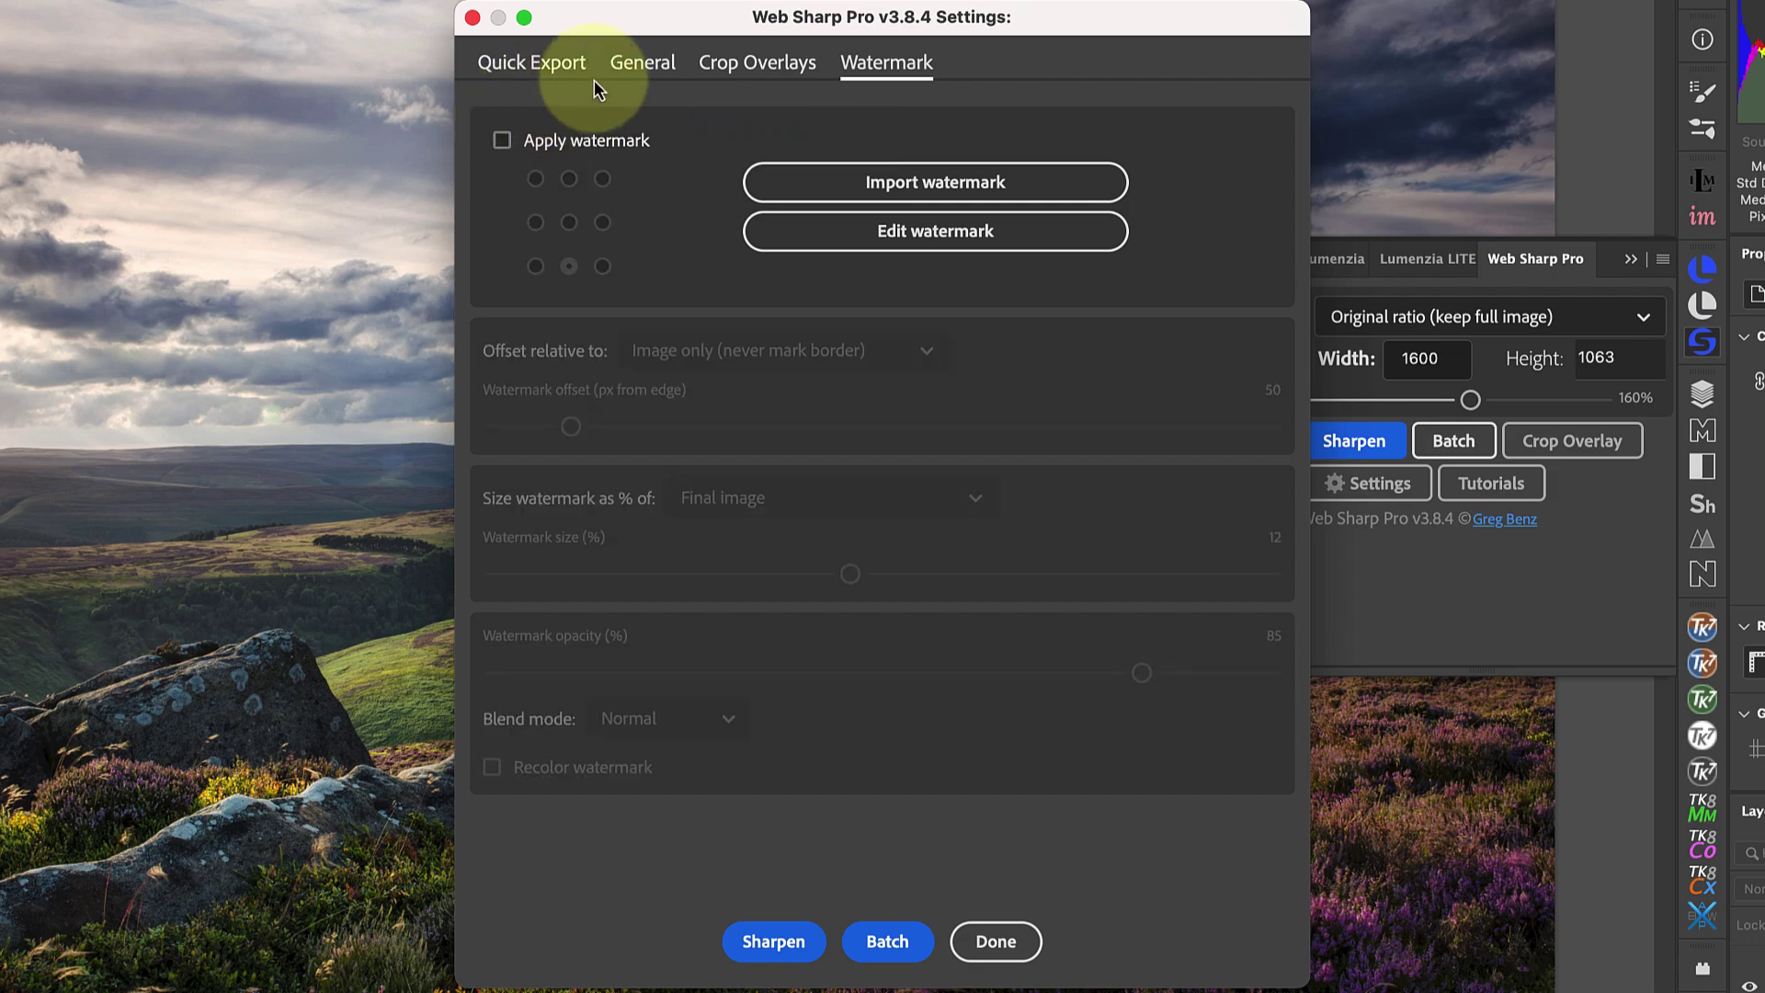
Set the General sharpening amount to 180% and enable Protect sky
left_click(633, 73)
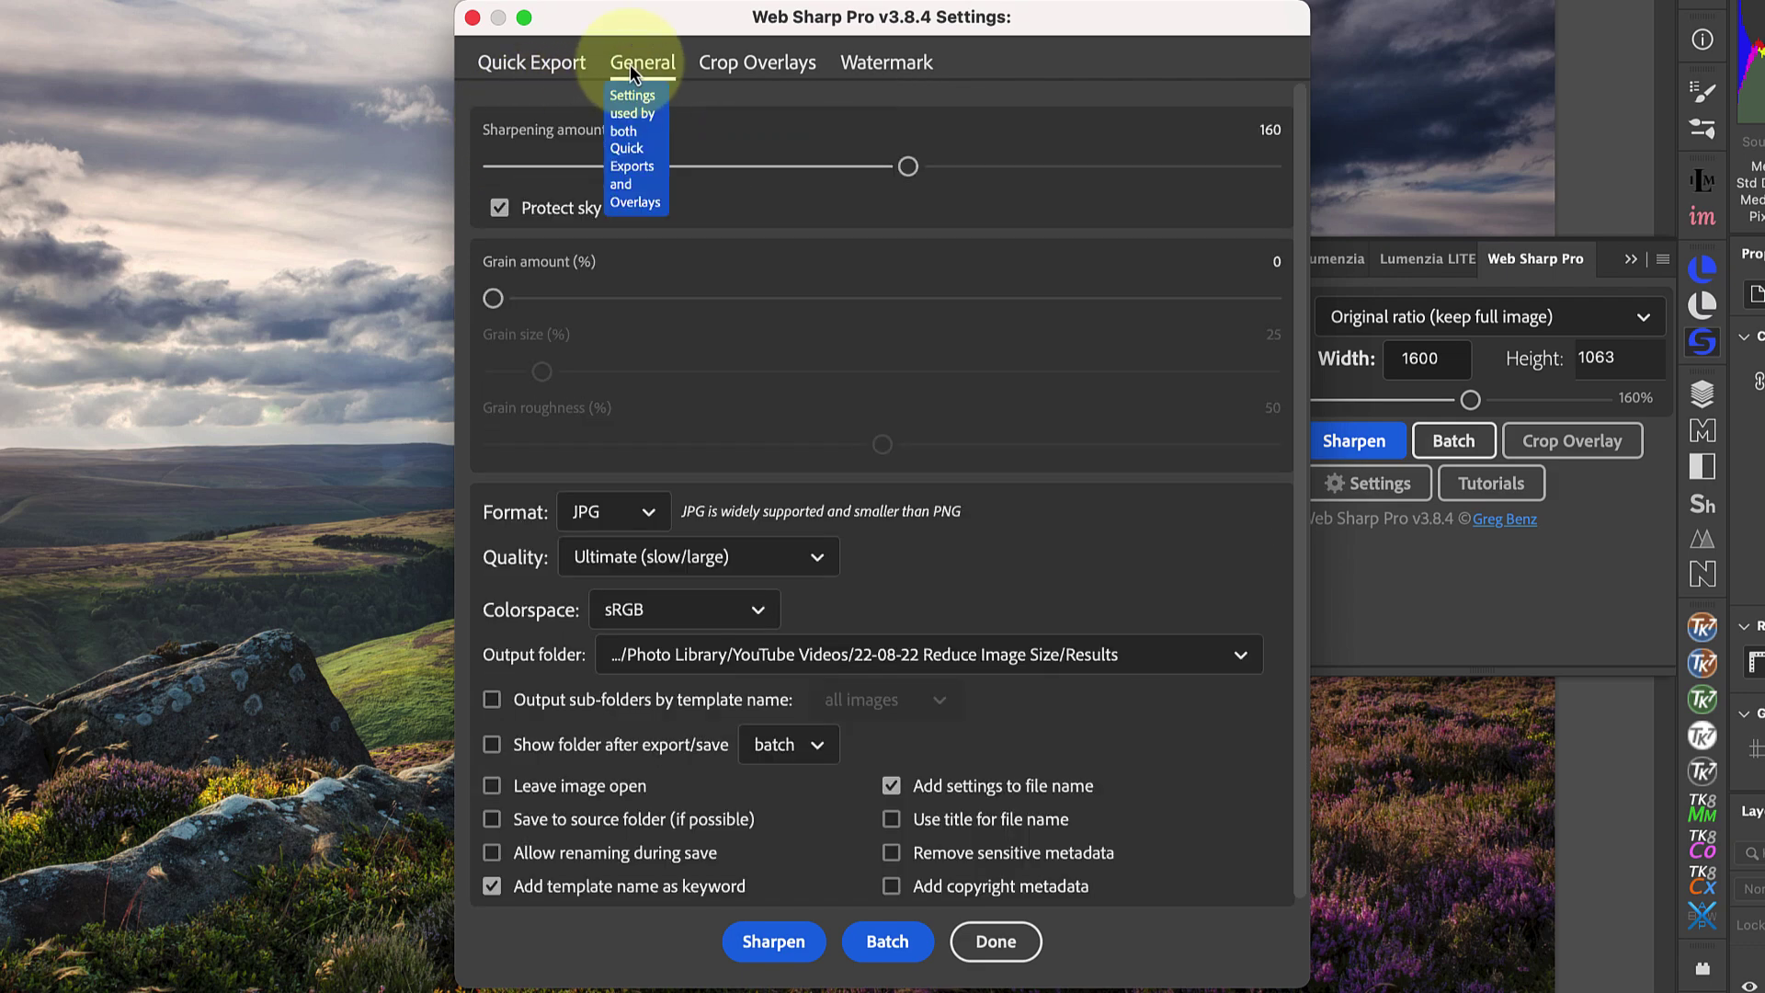
left_click_drag(908, 167, 962, 177)
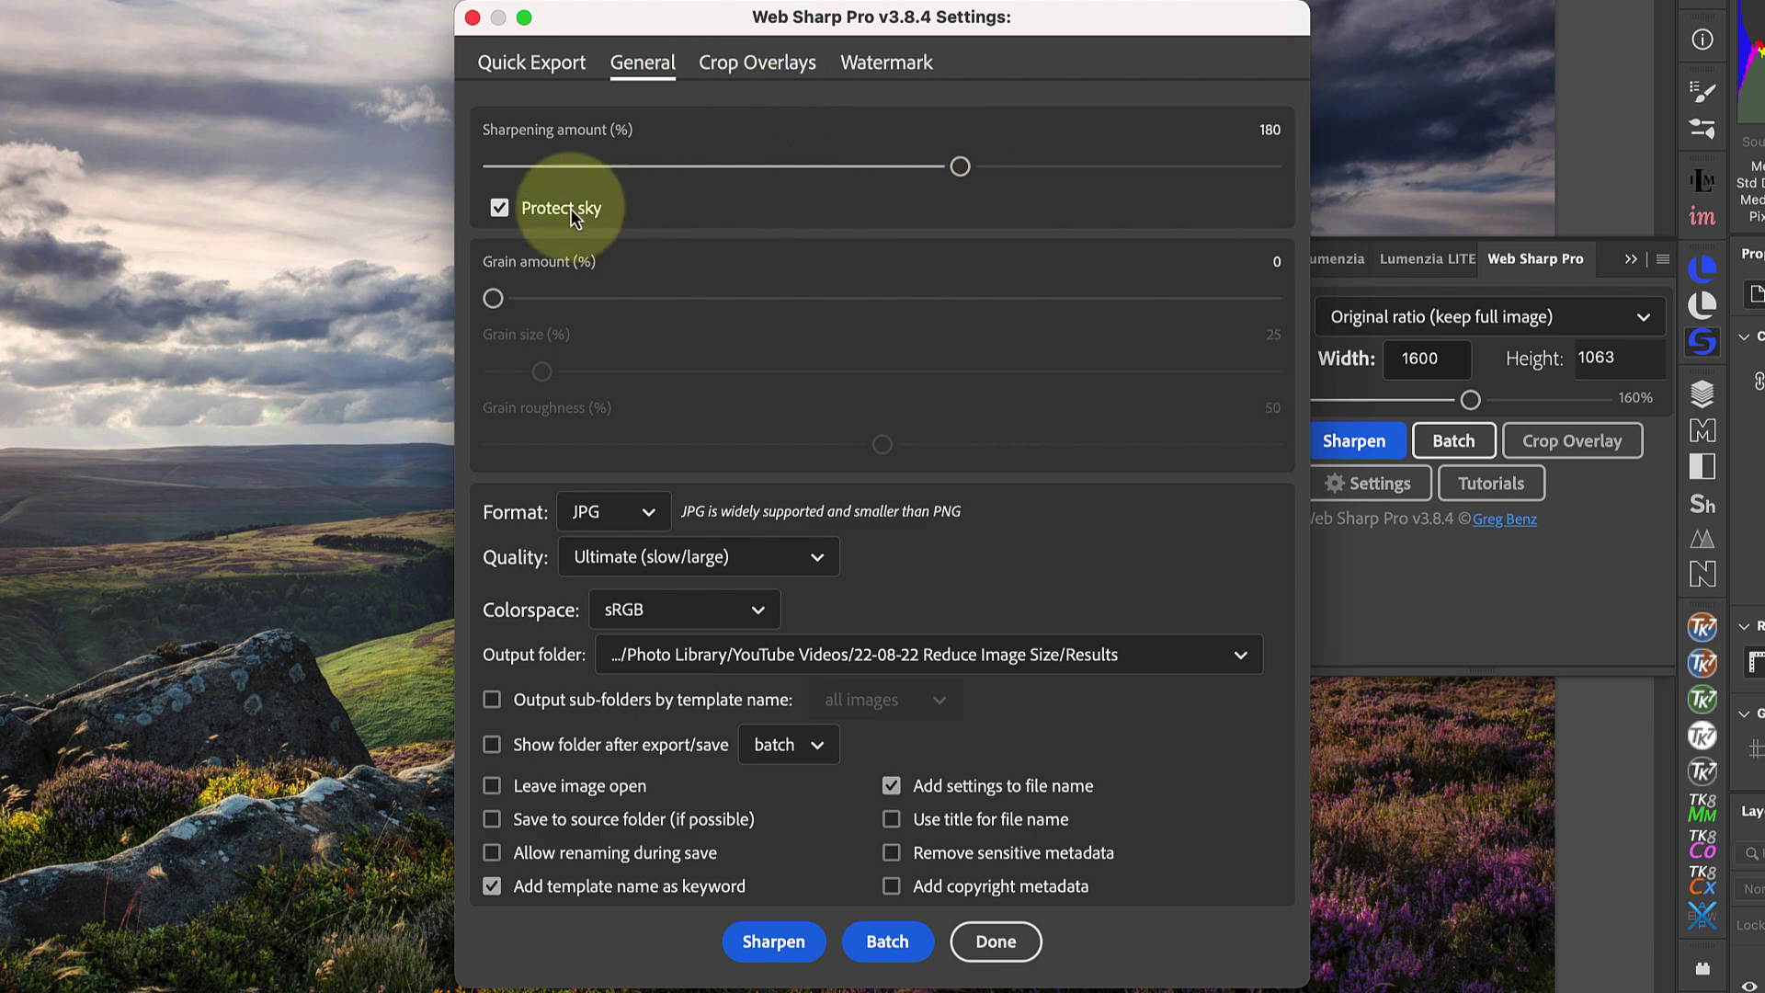
left_click(501, 211)
left_click(498, 207)
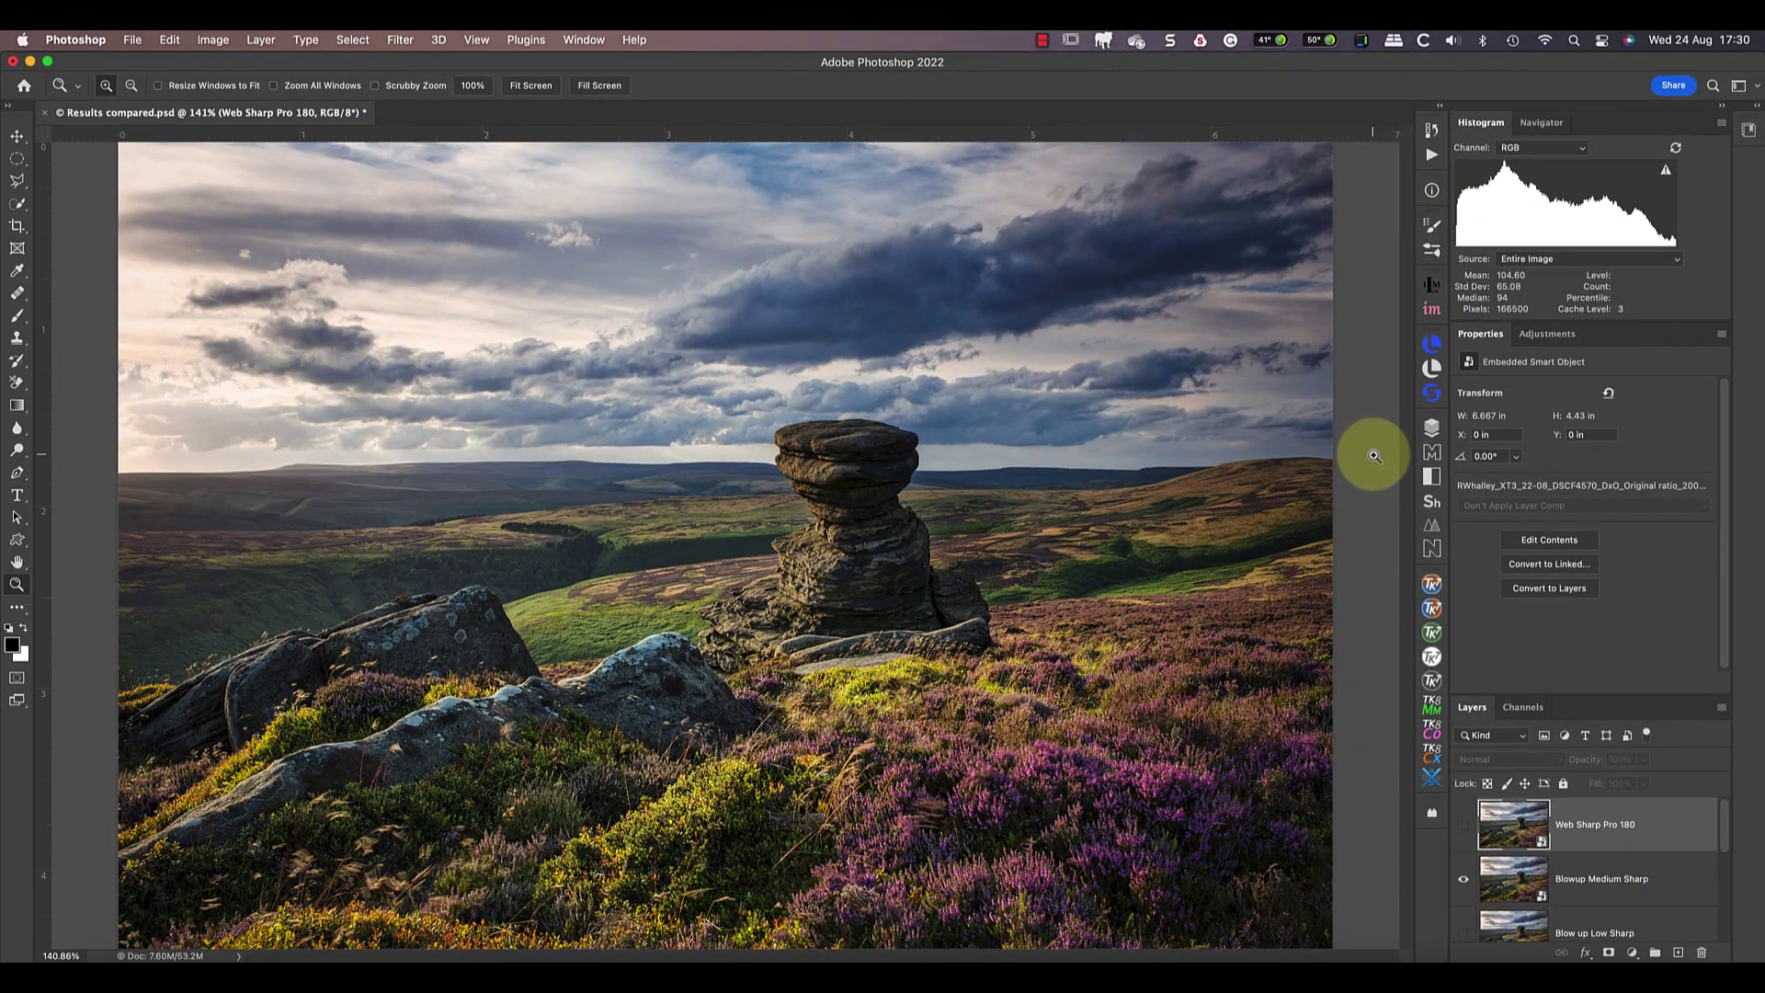
Compare Web Sharp Pro 180 against Blowup Medium Sharp by toggling their layers, leaving Blowup hidden
left_click(1464, 829)
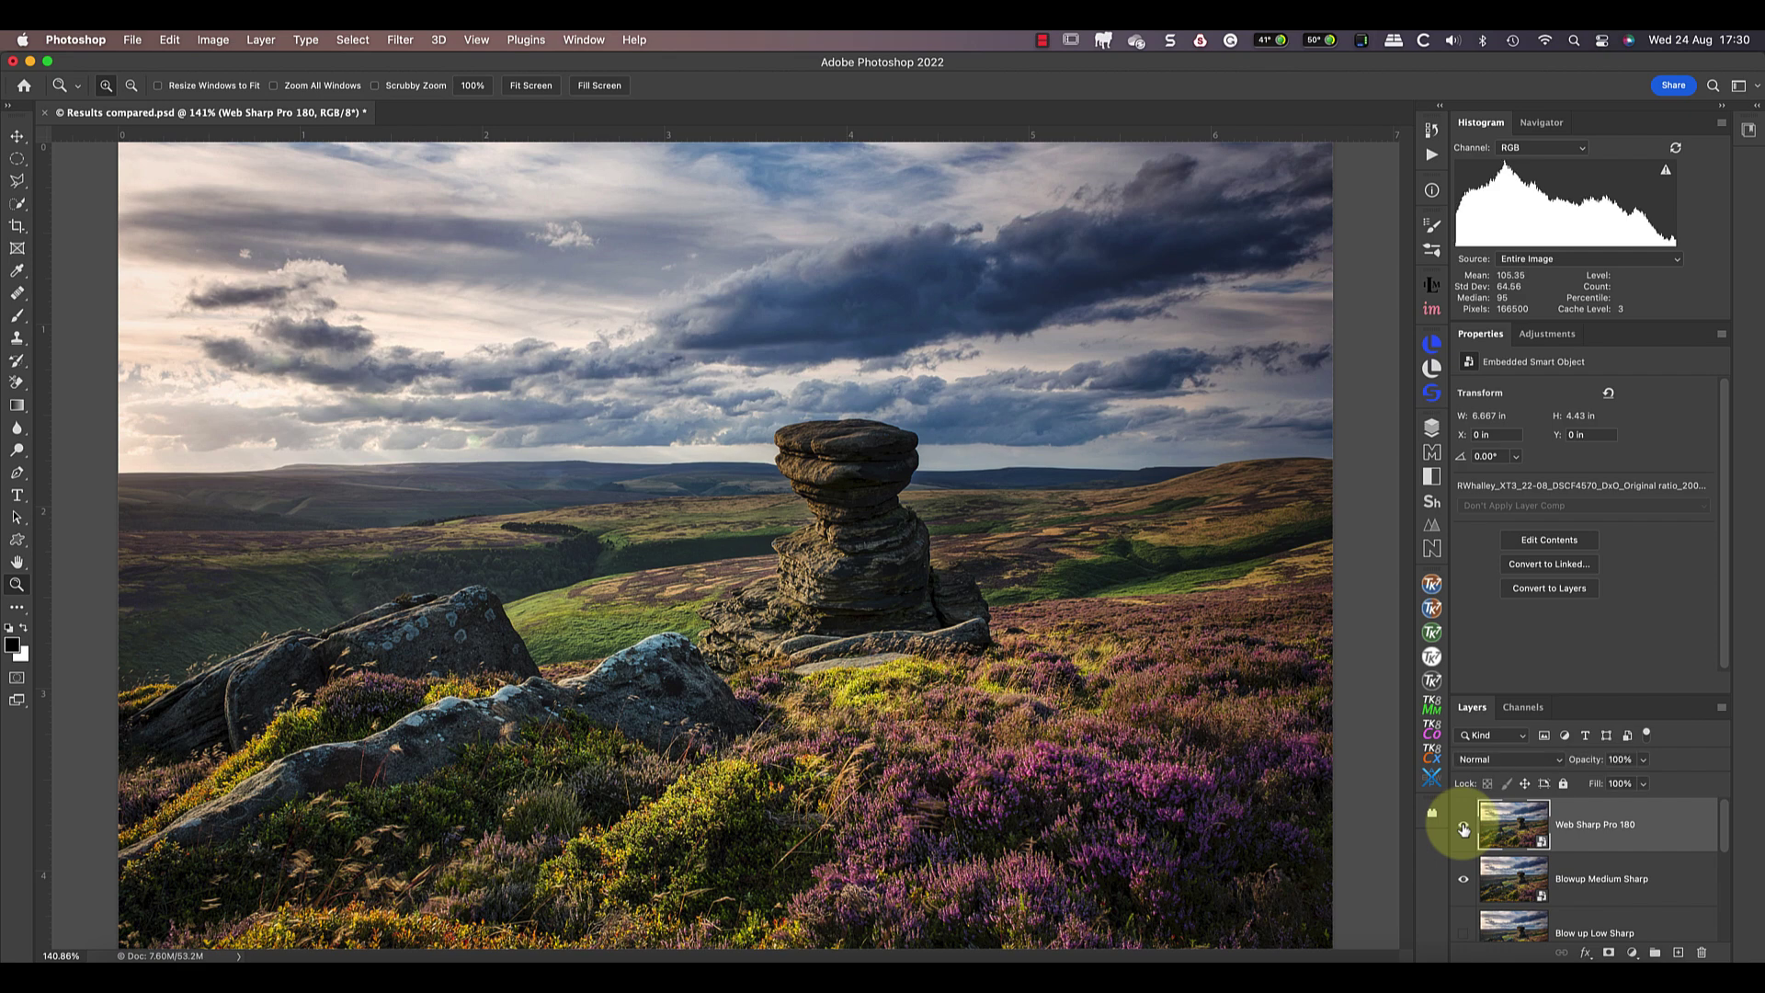
left_click(1463, 878)
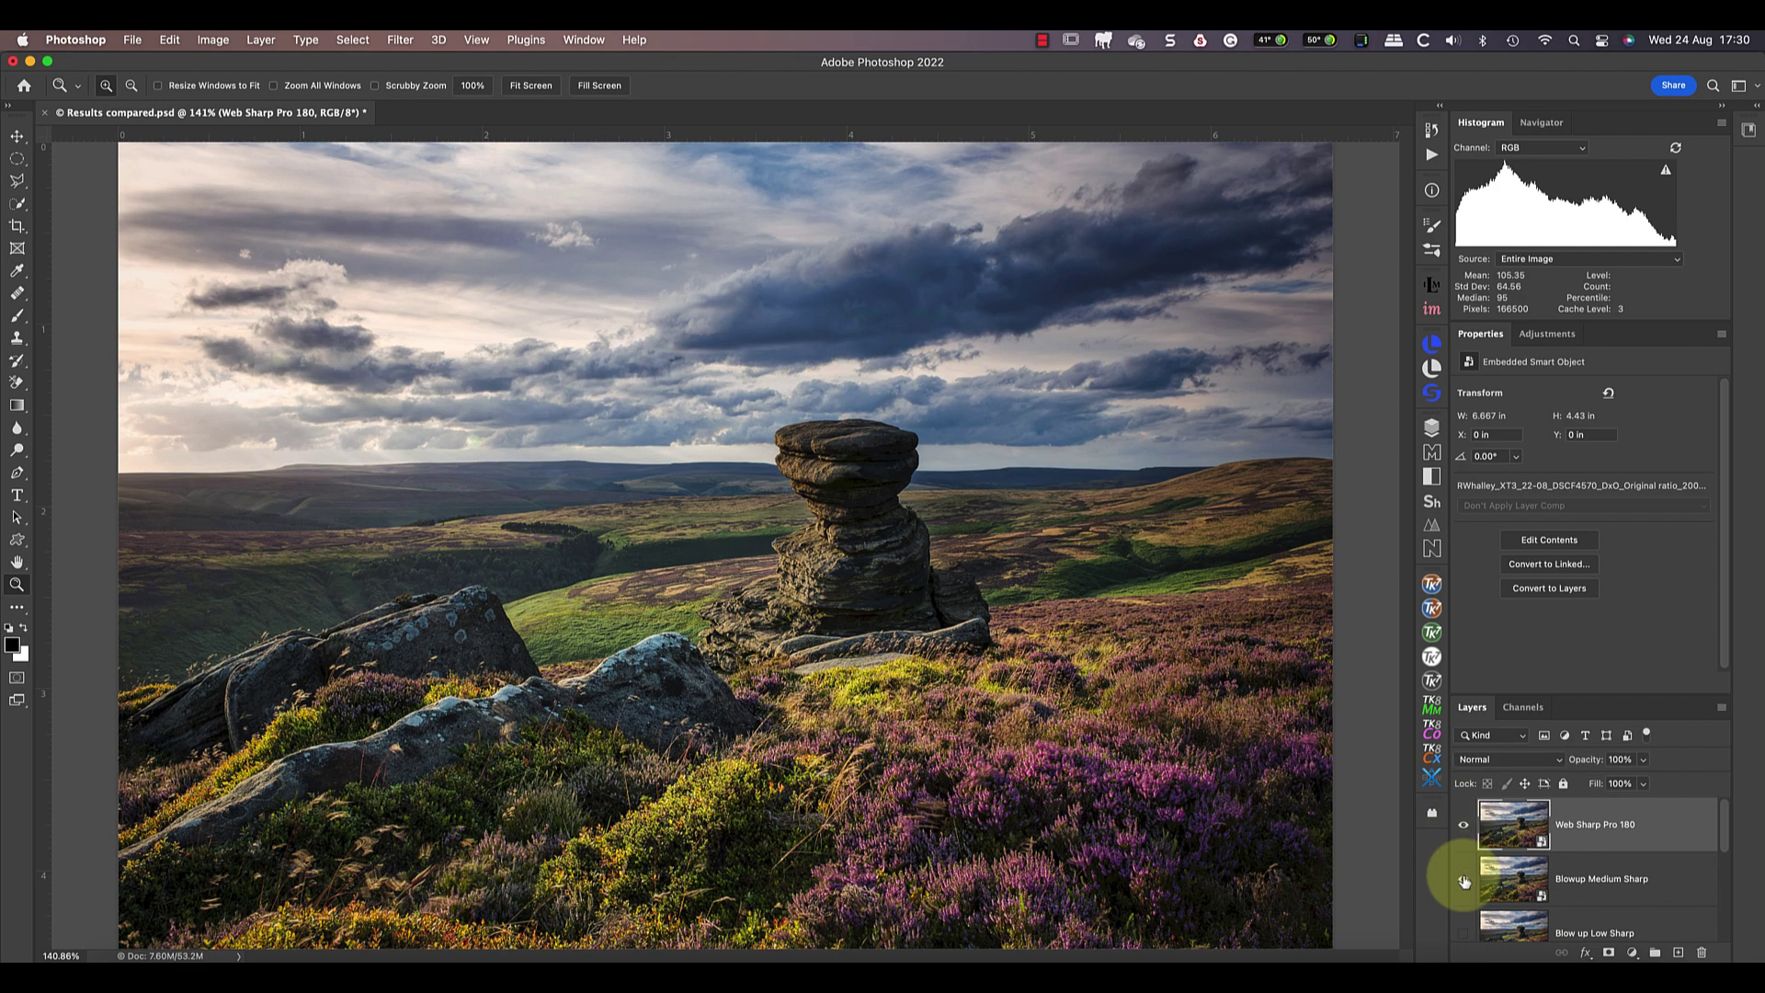
left_click(1465, 830)
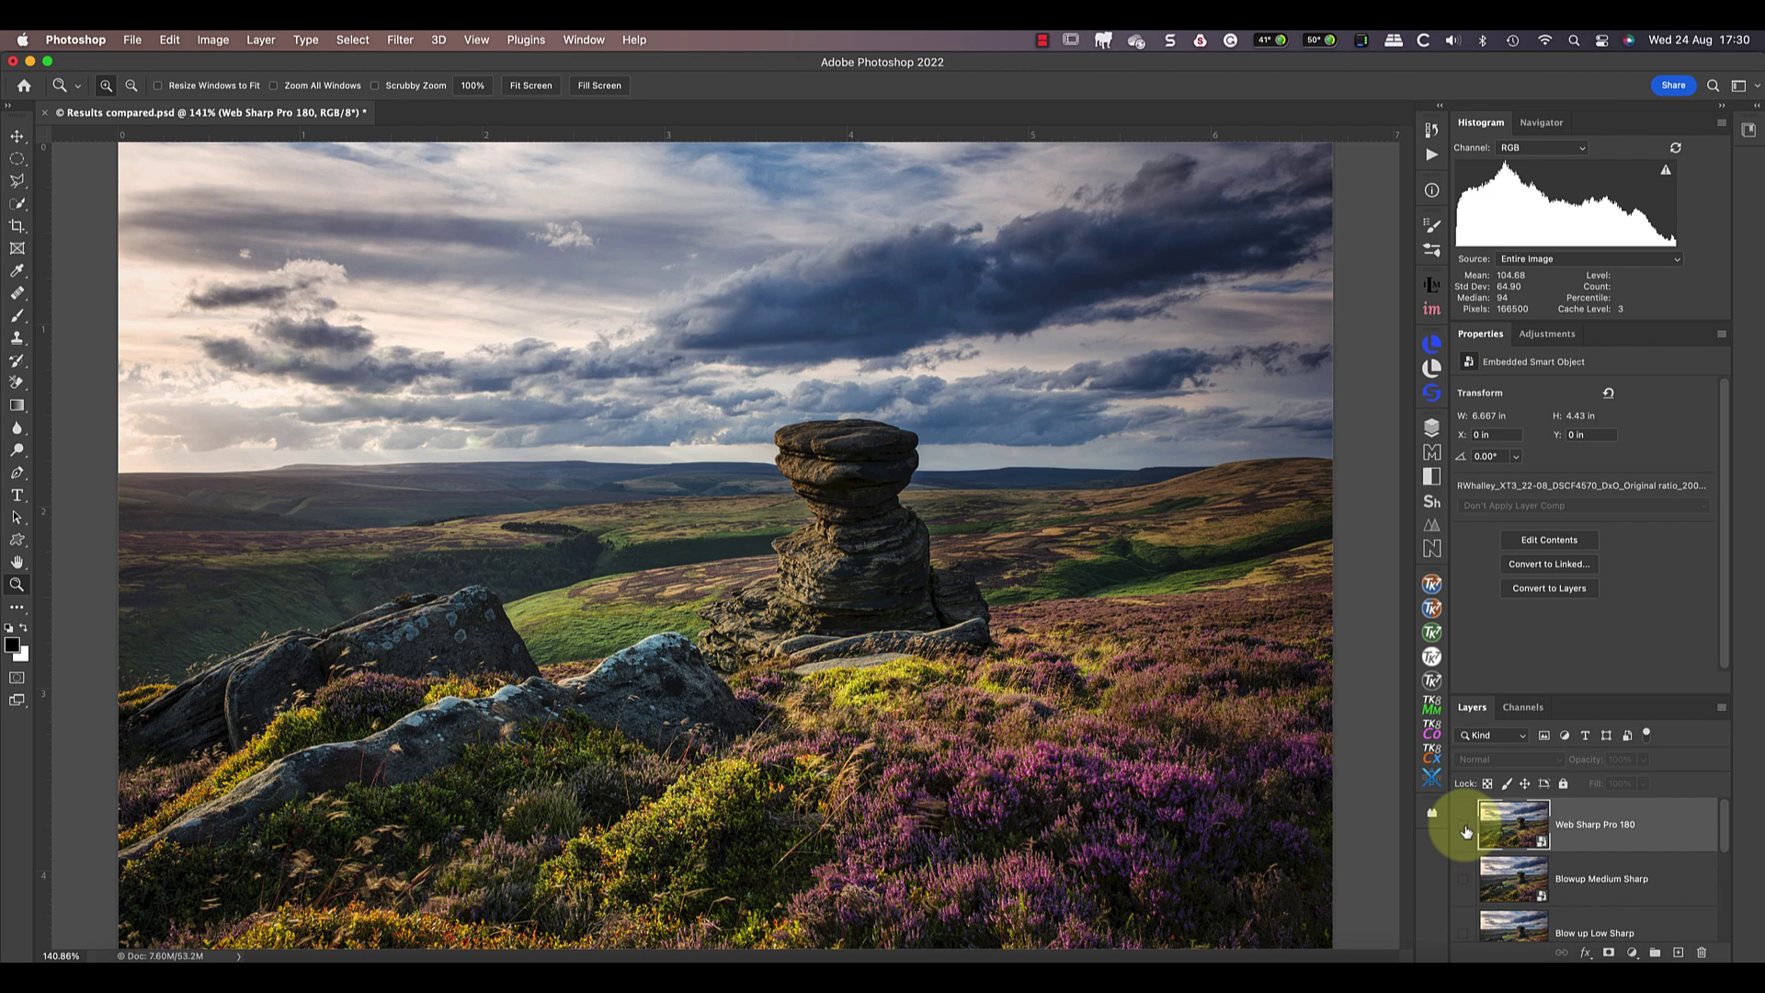
left_click(1464, 830)
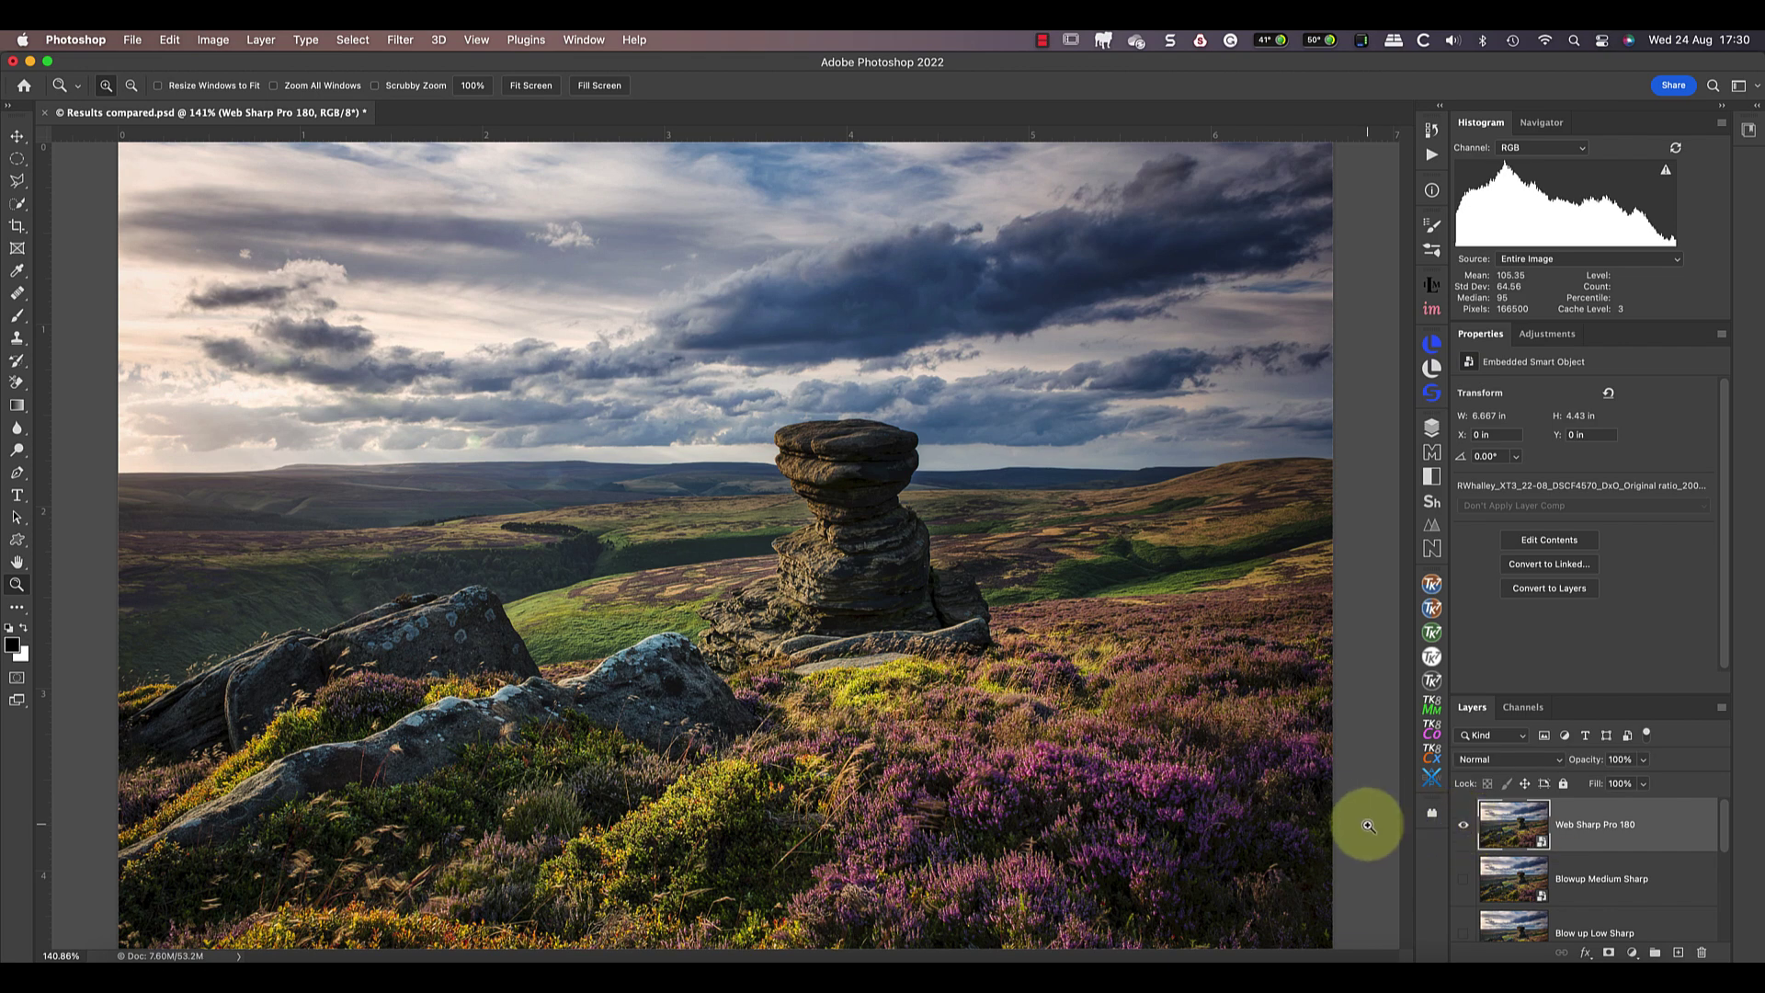